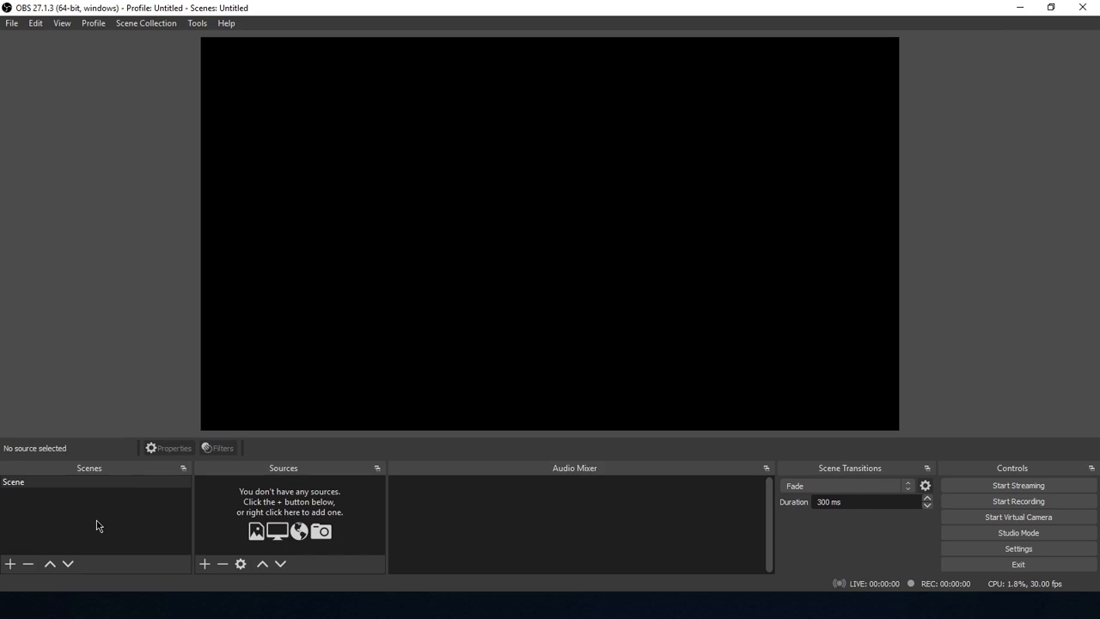
- Add a new scene named Scene 2 and remove it from the scene list again
click(12, 563)
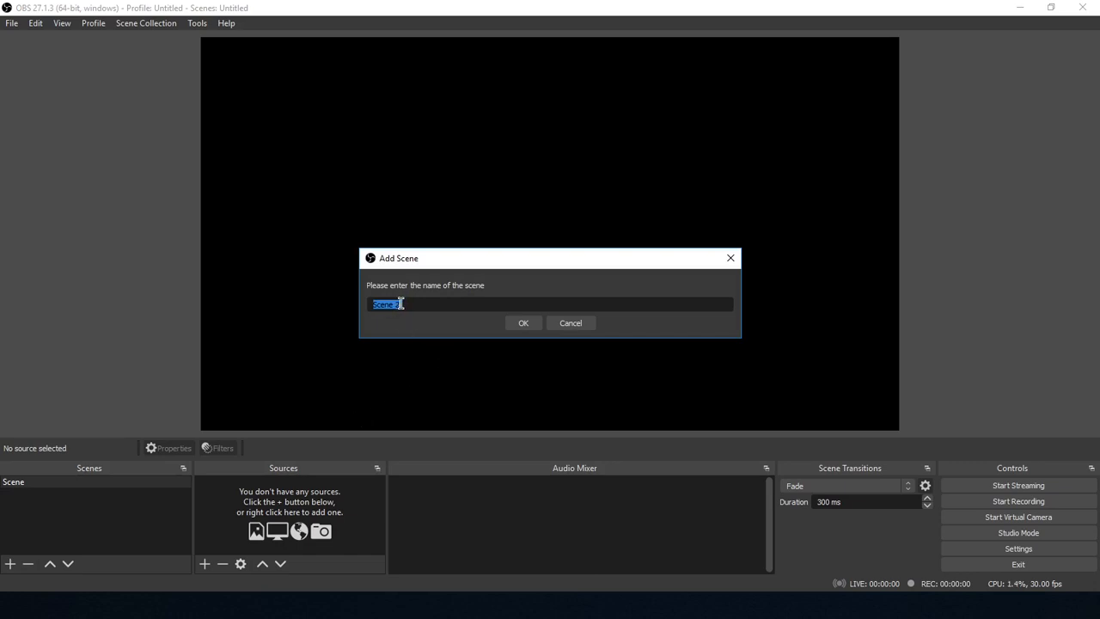
click(522, 323)
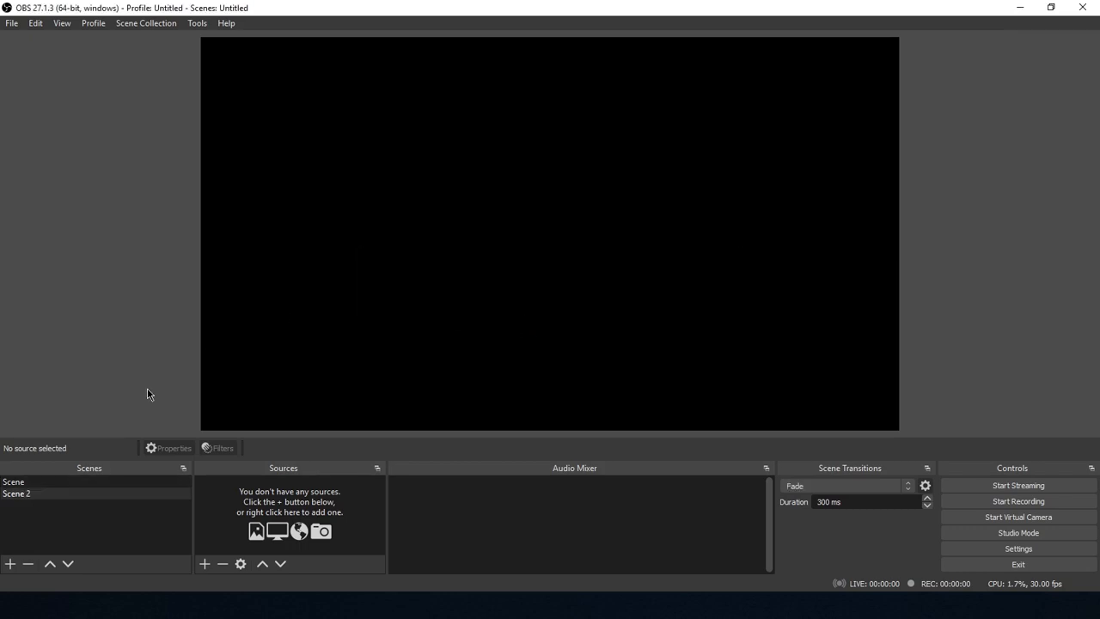
click(41, 500)
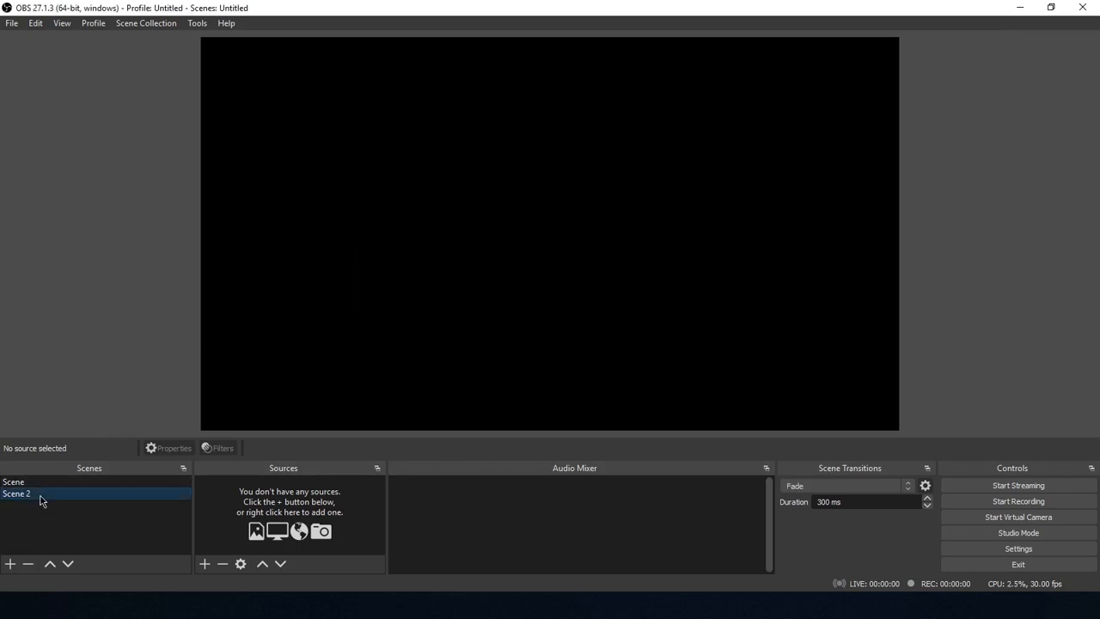
click(29, 564)
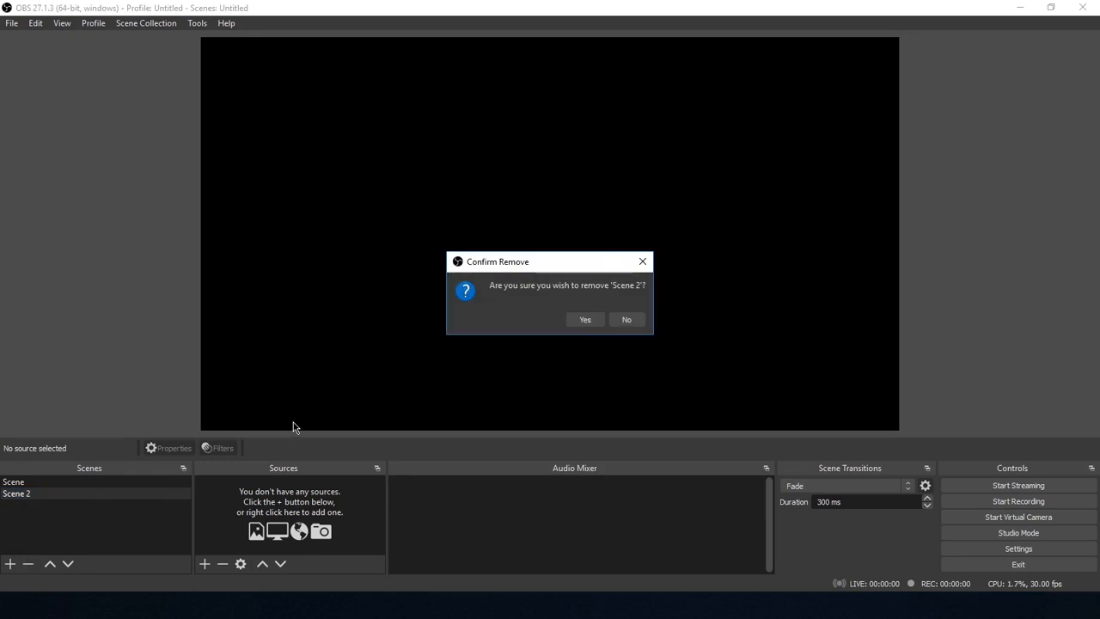
click(583, 319)
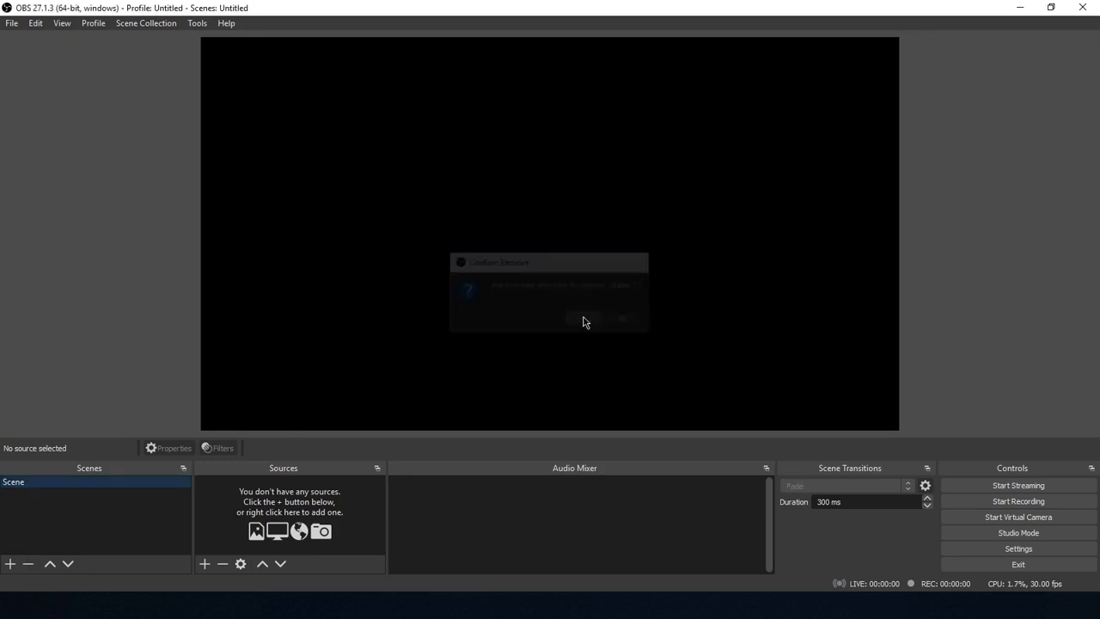
right_click(41, 518)
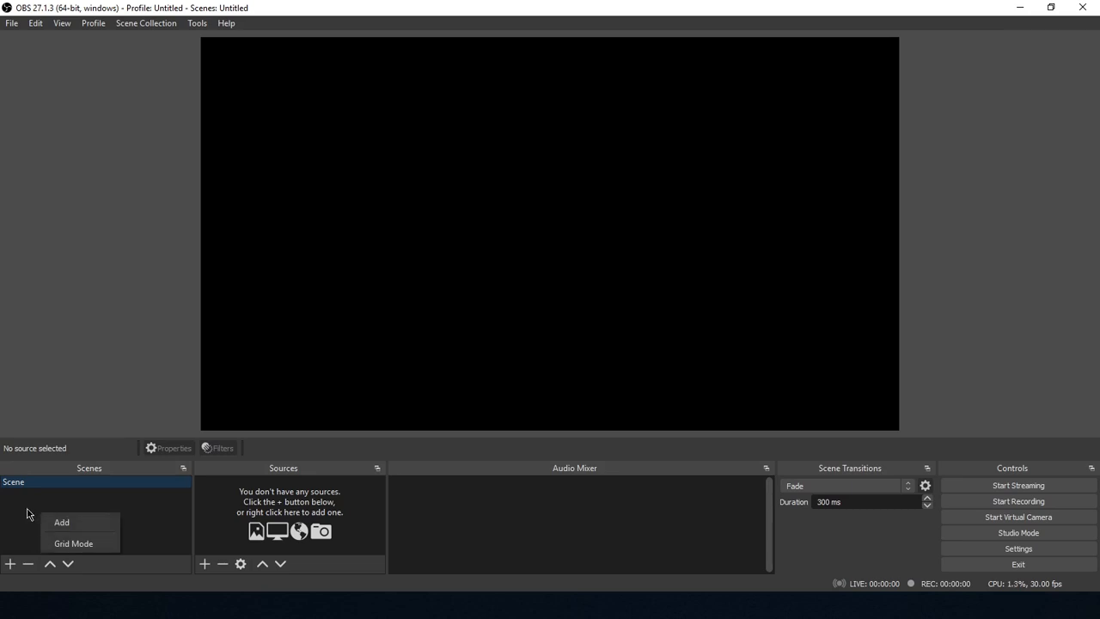
click(28, 507)
right_click(26, 488)
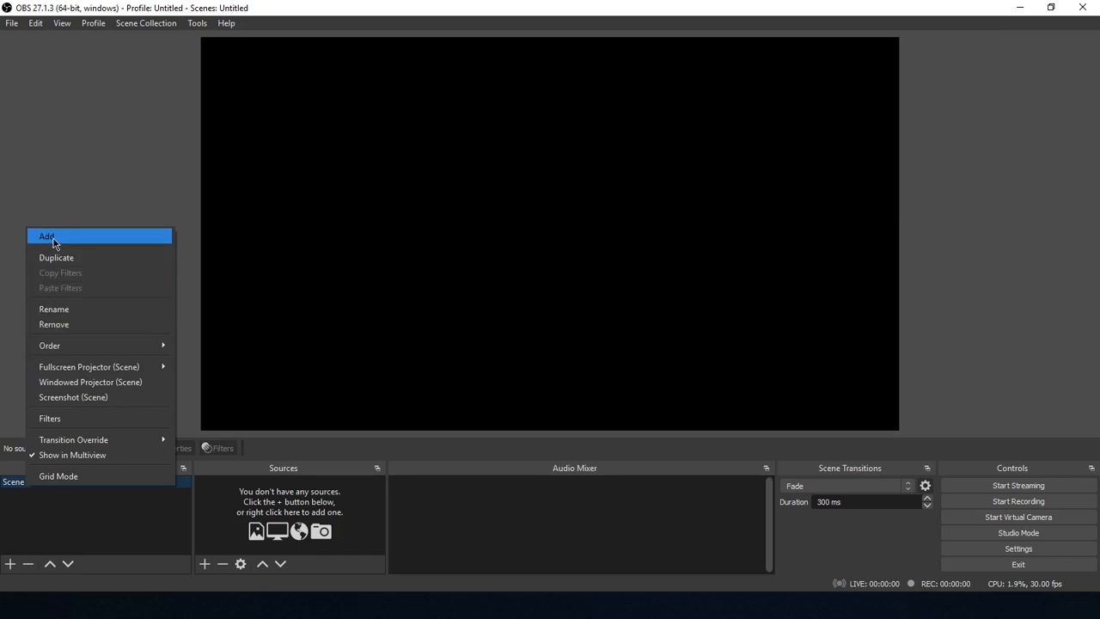
click(65, 521)
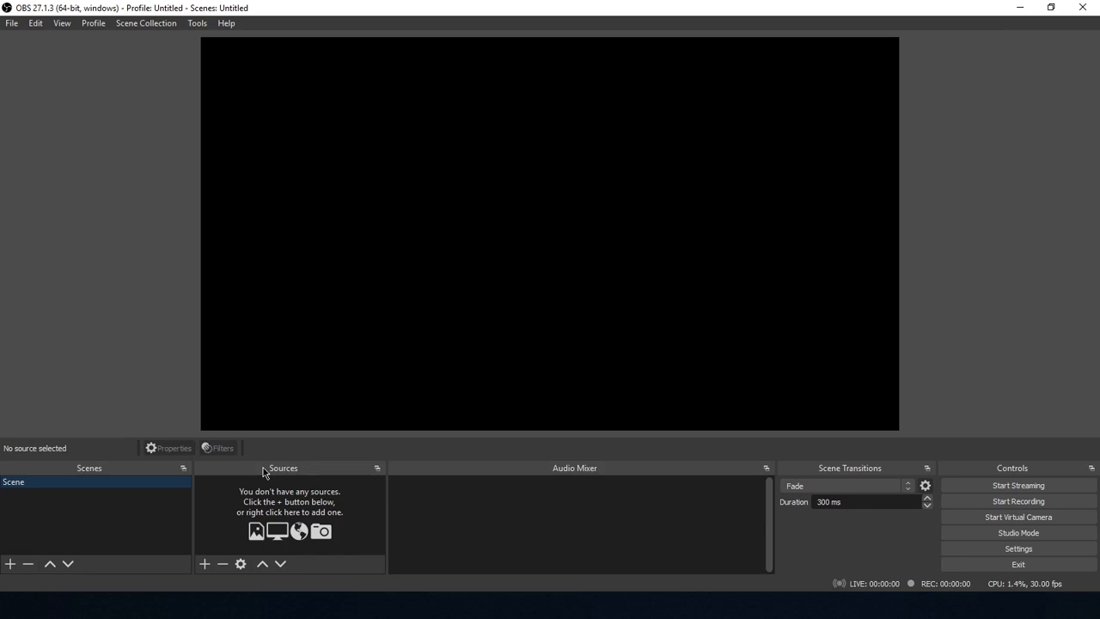
click(205, 564)
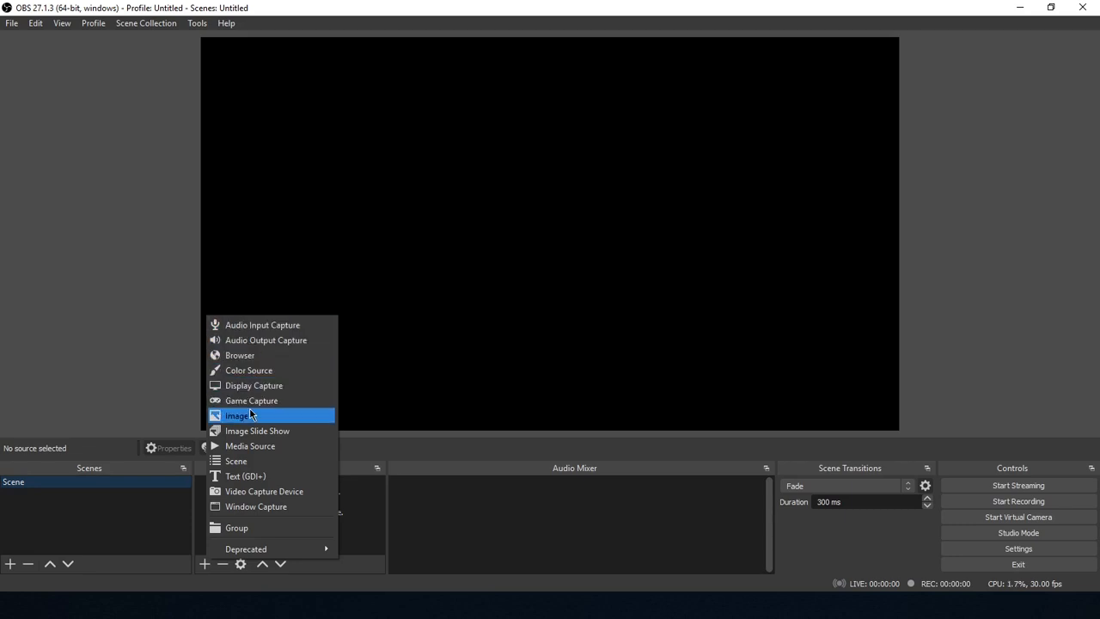
click(364, 448)
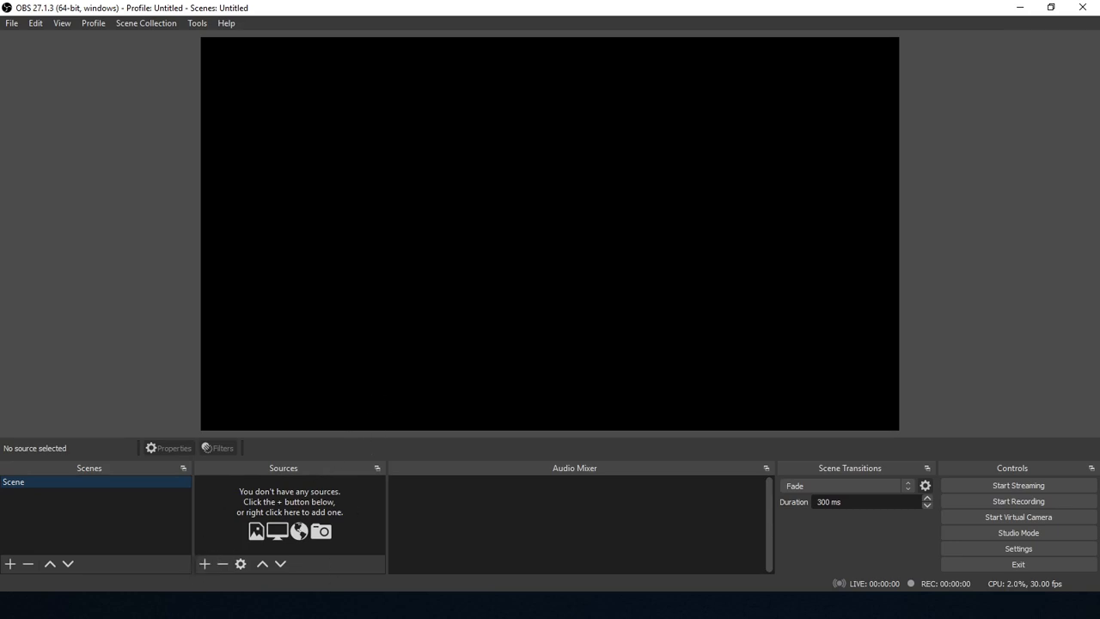
- Switch to Chrome, search Google for "obs sources" and open the OBS wiki Sources Guide in a new tab
click(318, 605)
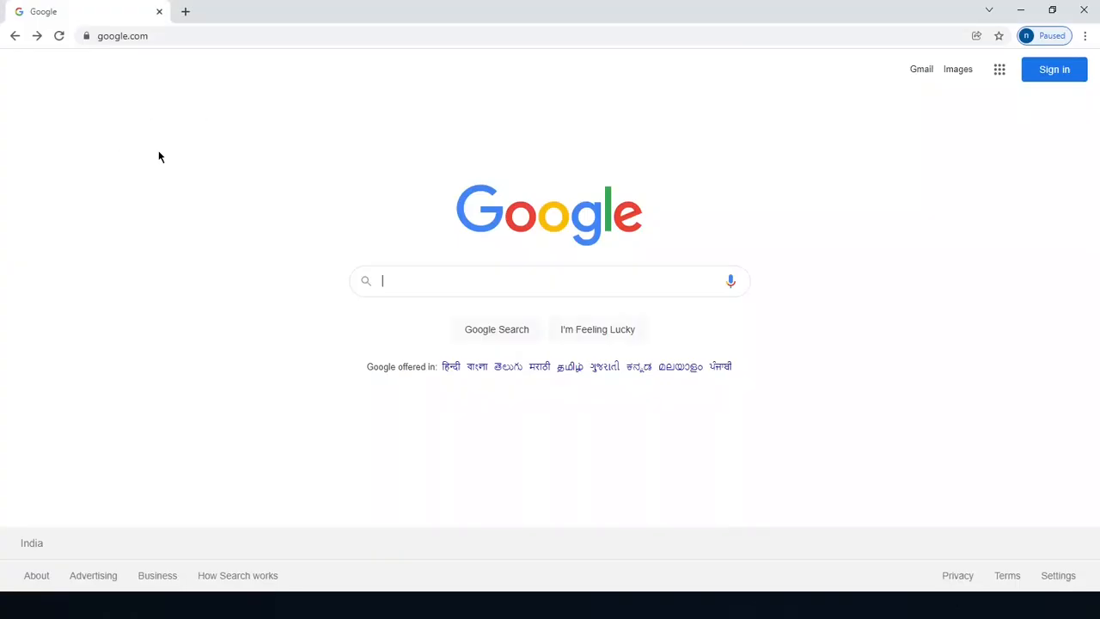
click(130, 35)
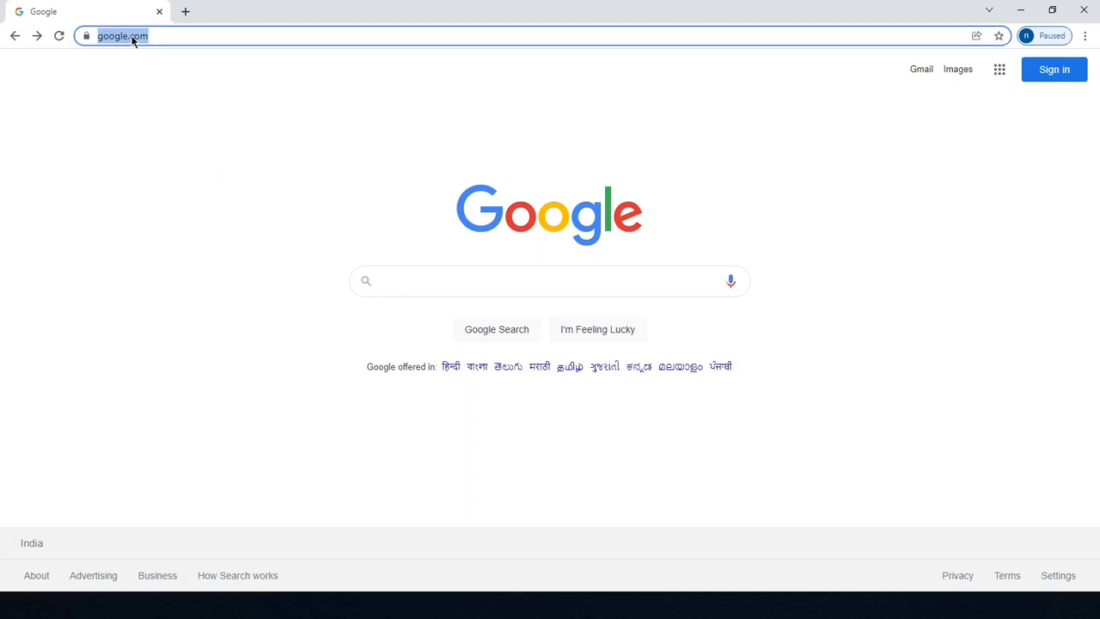
text(obs)
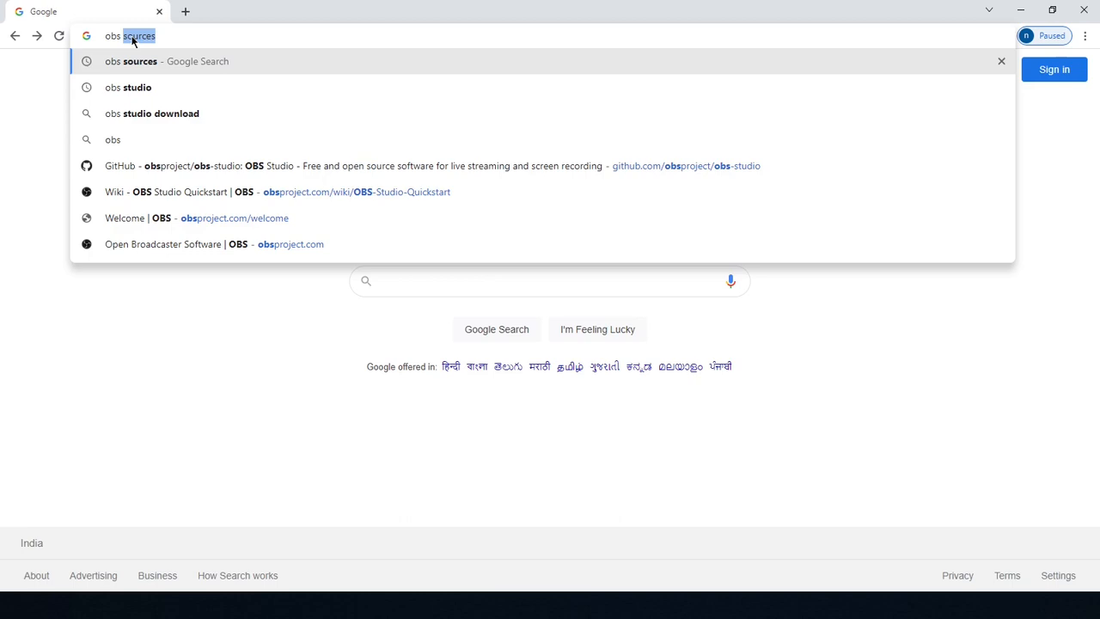
key(Return)
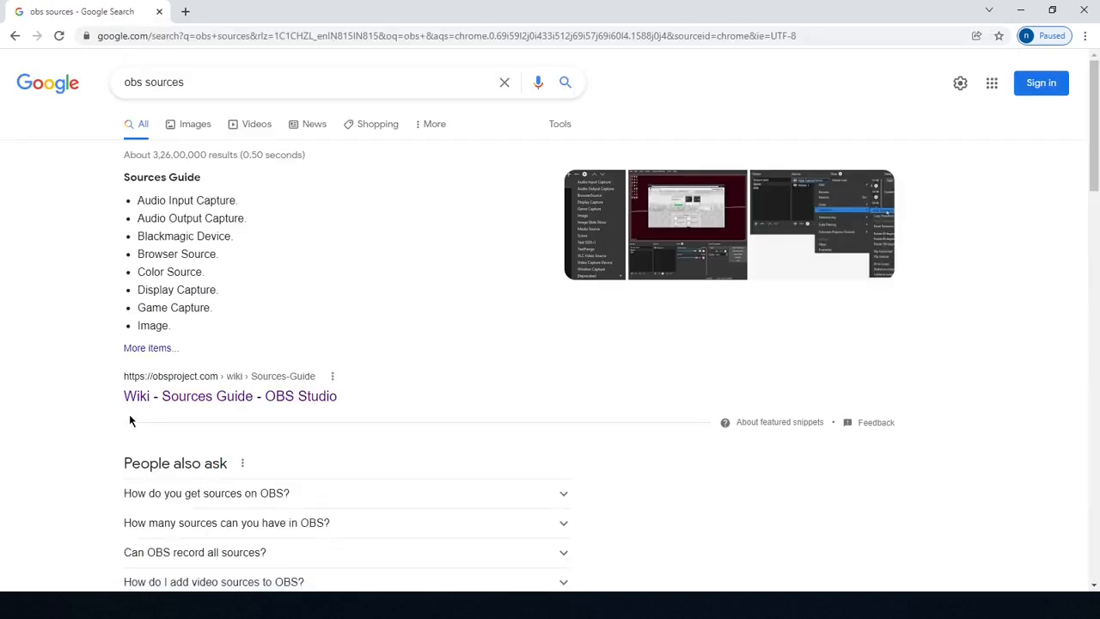
middle_click(189, 401)
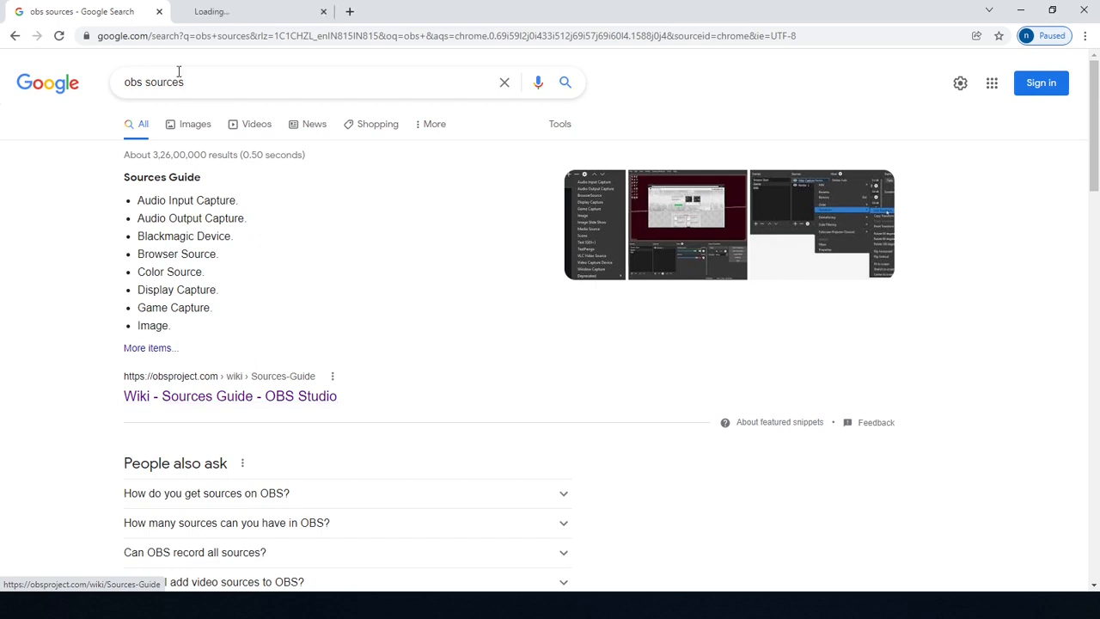
click(212, 8)
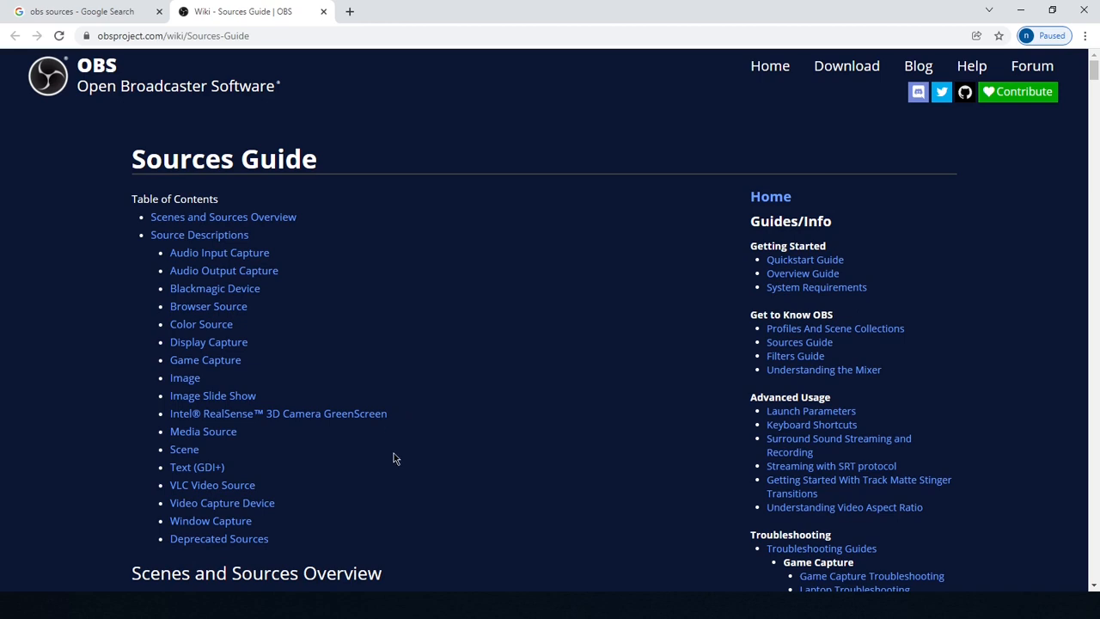
- Switch back to OBS and add an Audio Input Capture source using the device Microphone (3- Logitech USB Headset H340)
mouse_move(350, 605)
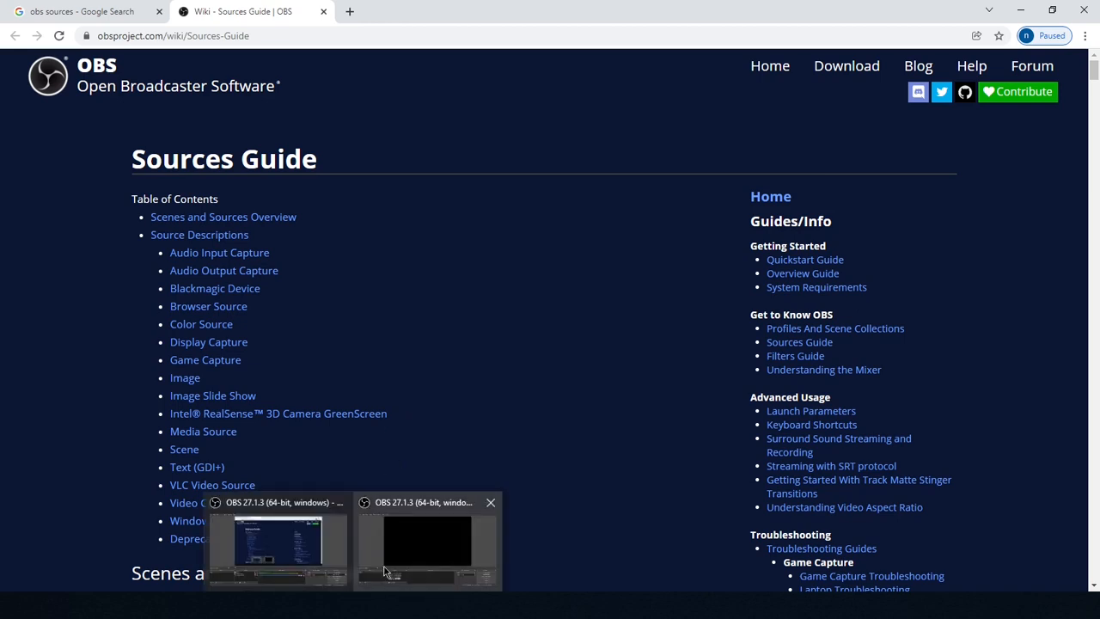
click(403, 556)
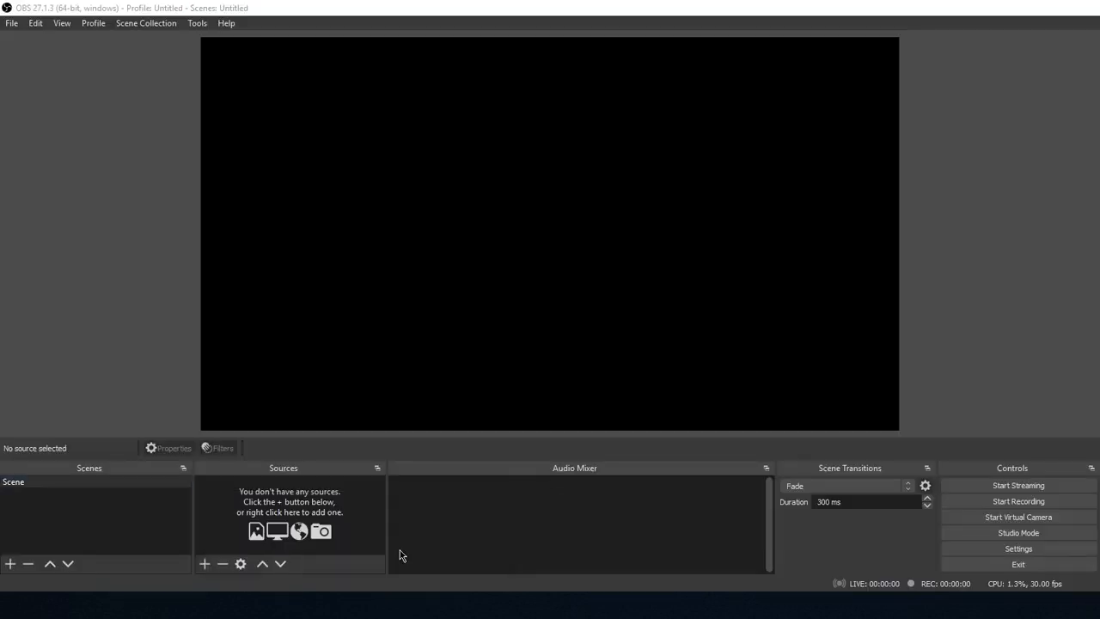
click(205, 564)
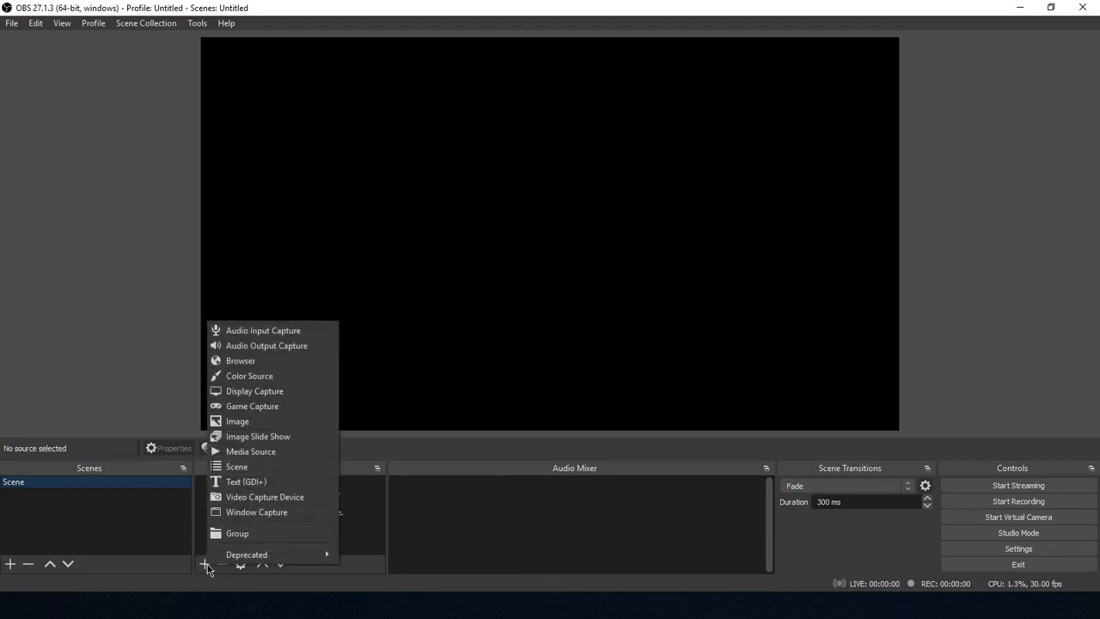
click(256, 334)
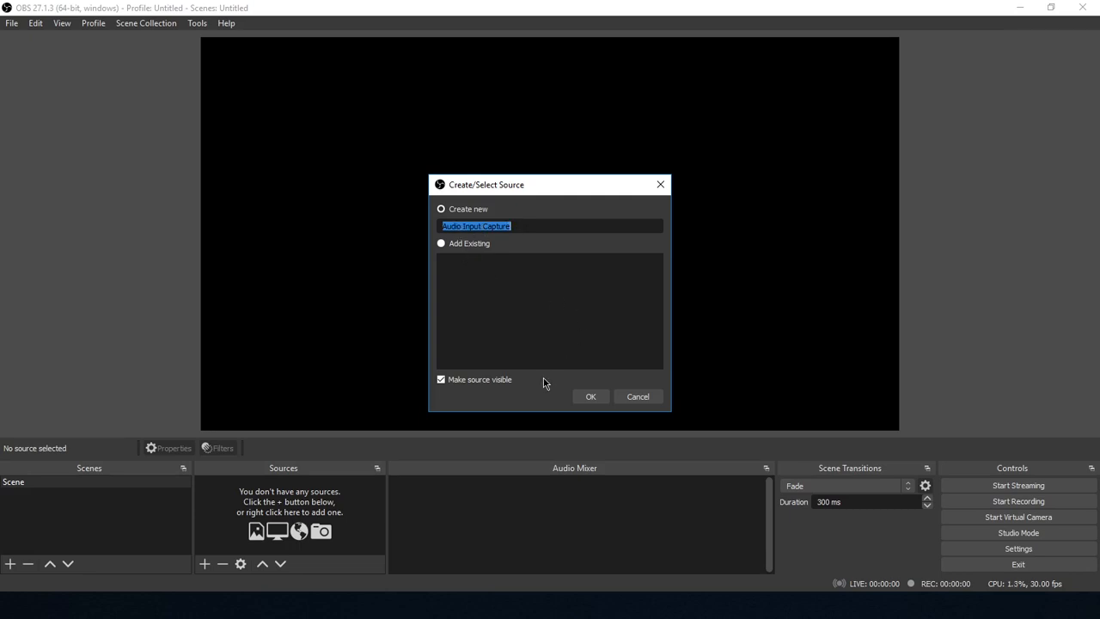
click(589, 396)
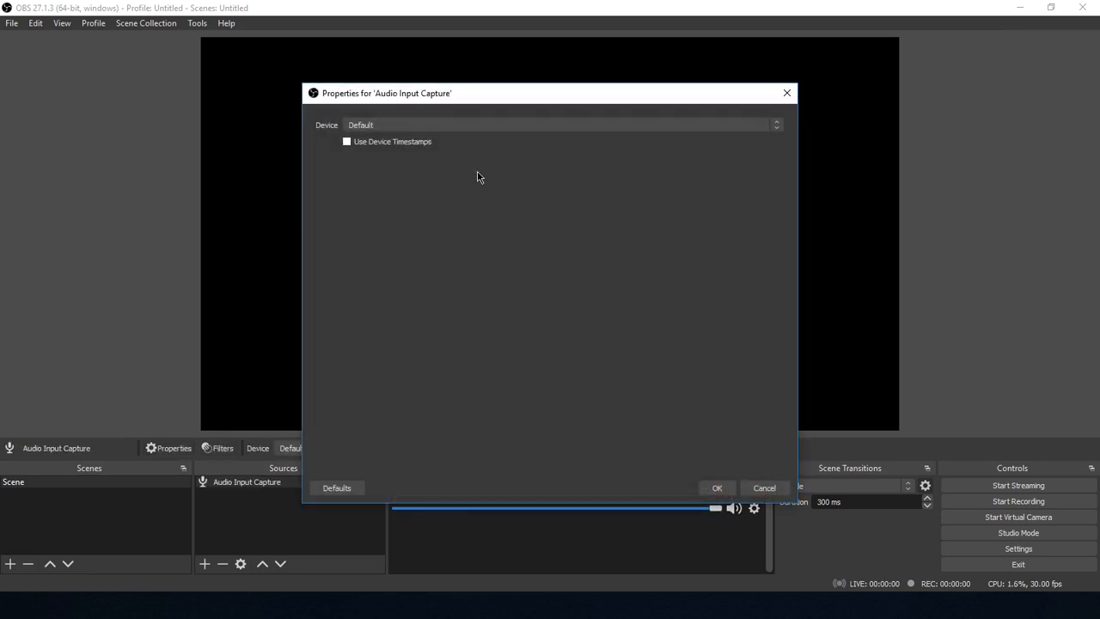
click(400, 126)
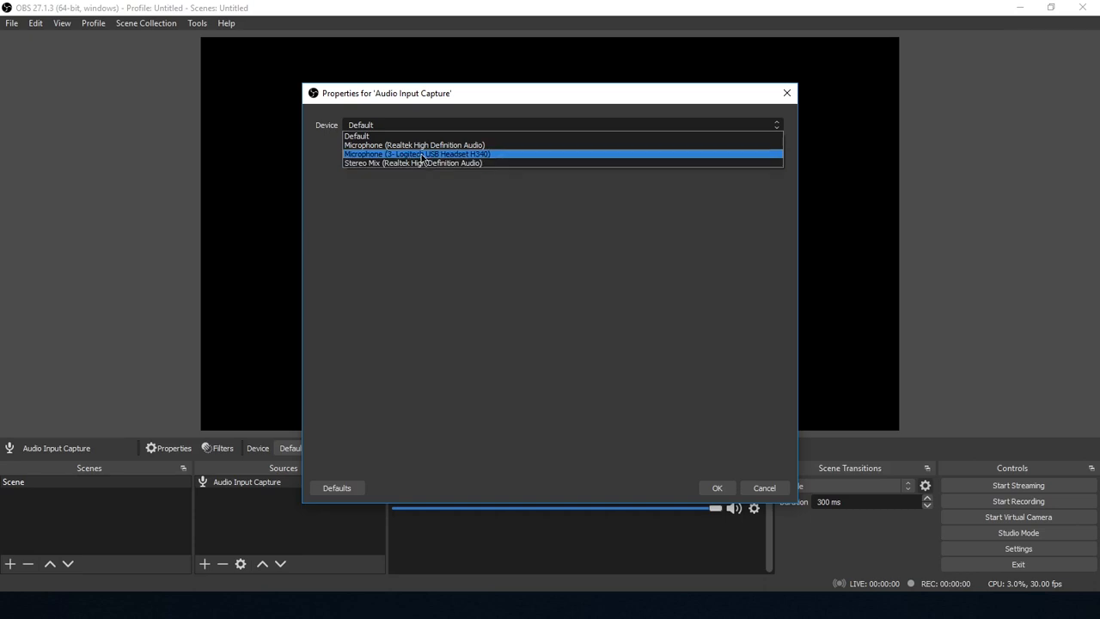
click(422, 155)
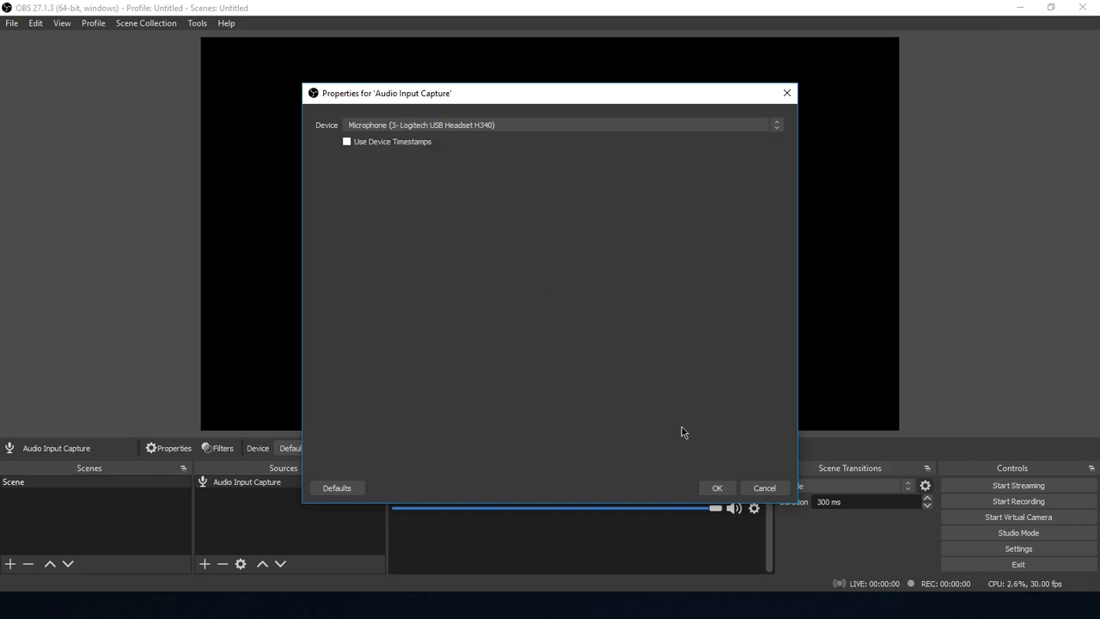
click(714, 487)
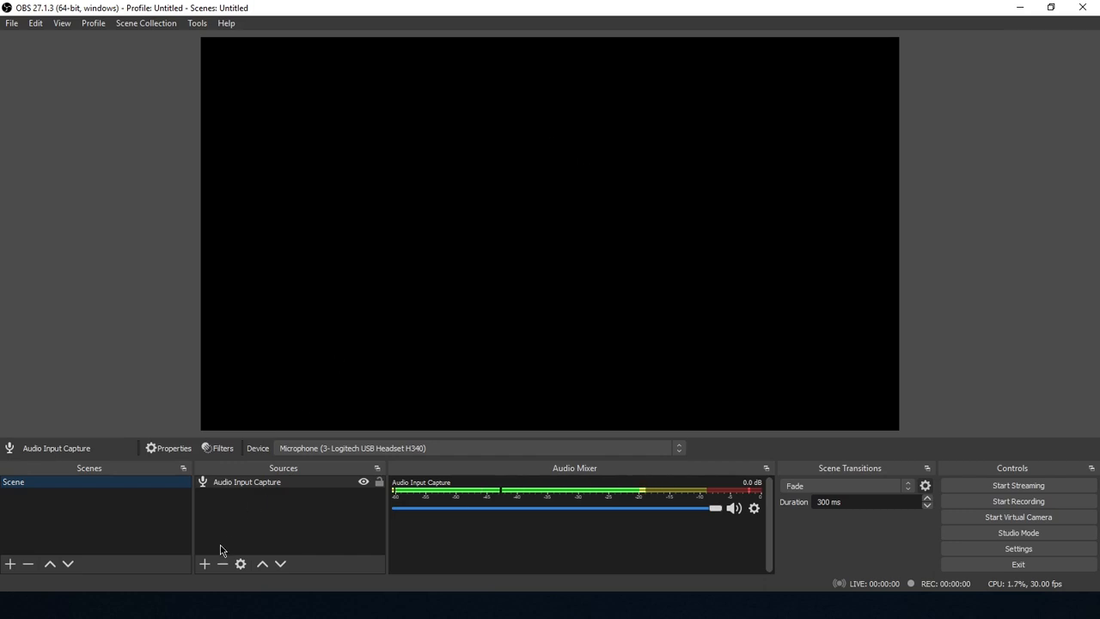
- Switch to Chrome and examine the Audio Input/Output Capture section of the Sources Guide
click(205, 562)
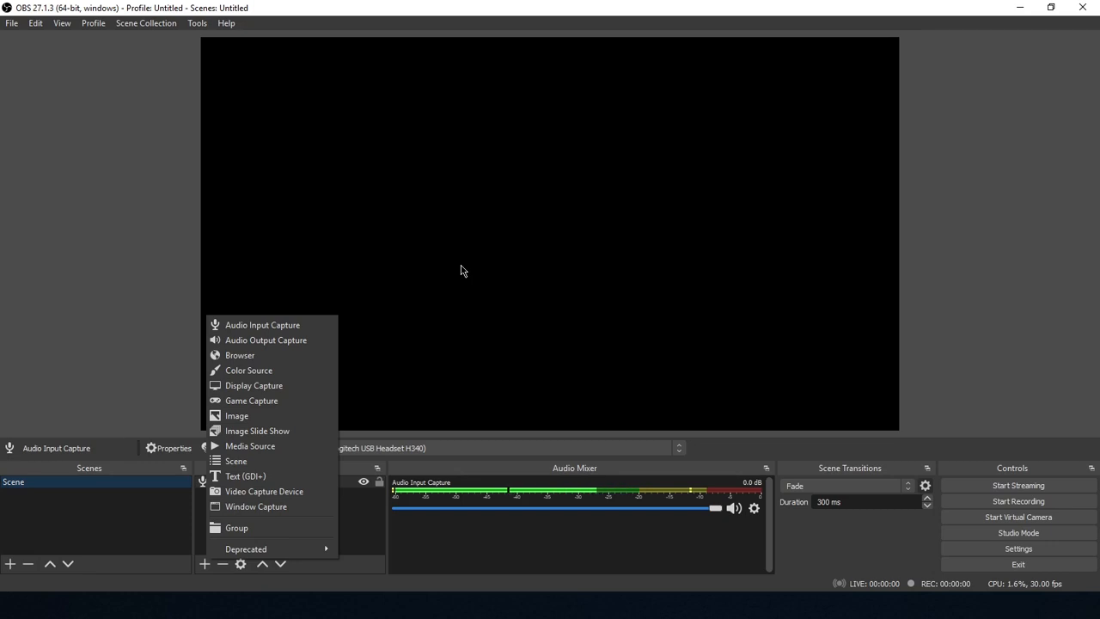
click(461, 271)
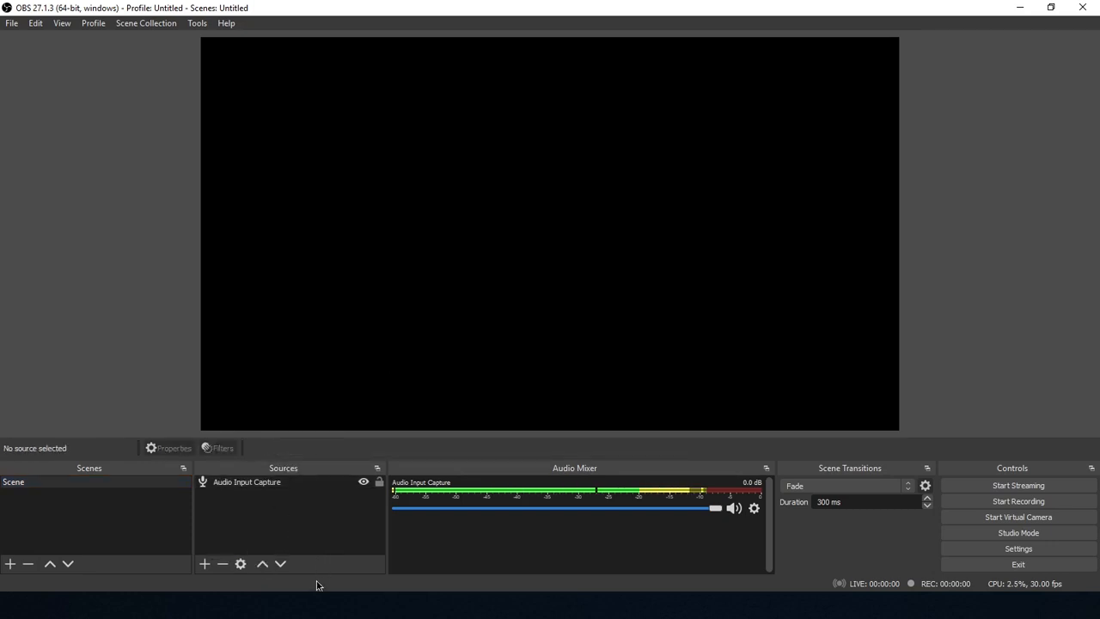
click(322, 605)
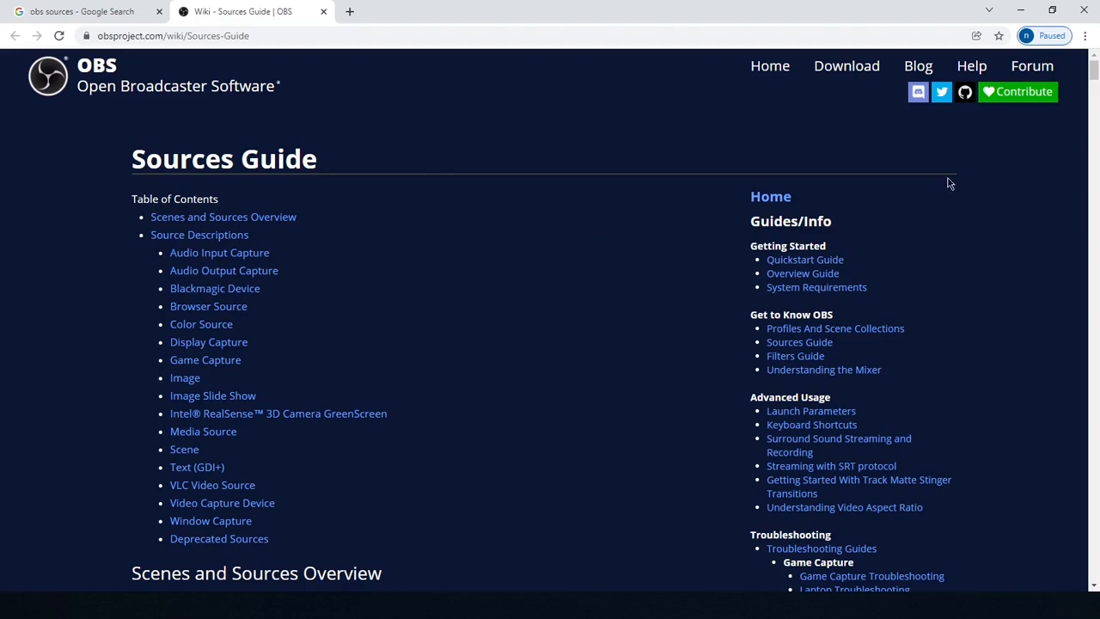
drag(1089, 75, 1093, 192)
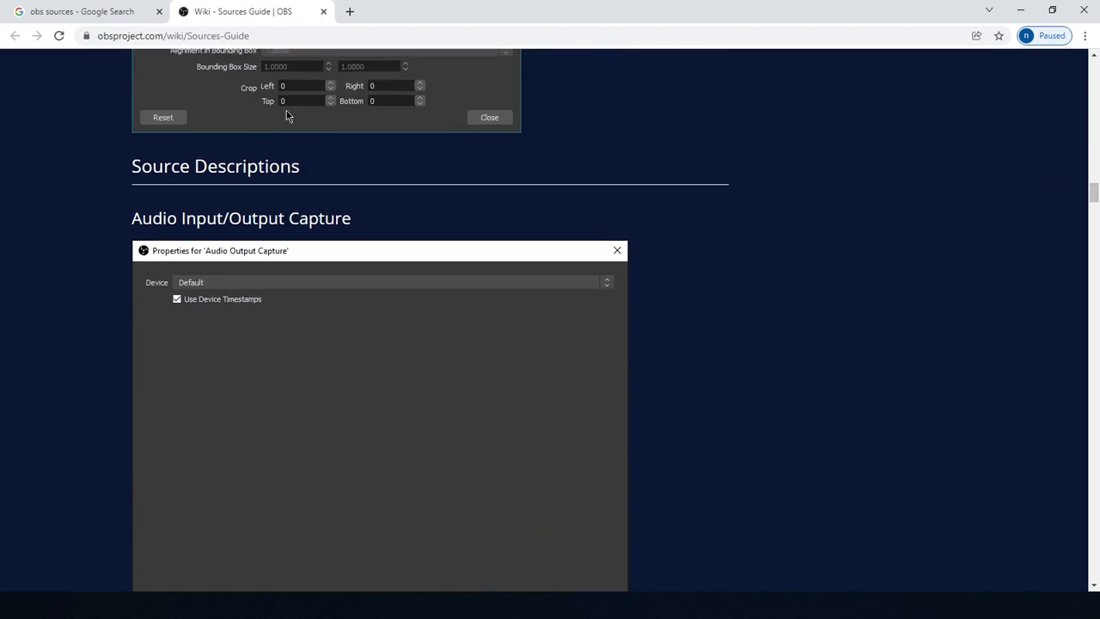
drag(125, 221, 313, 218)
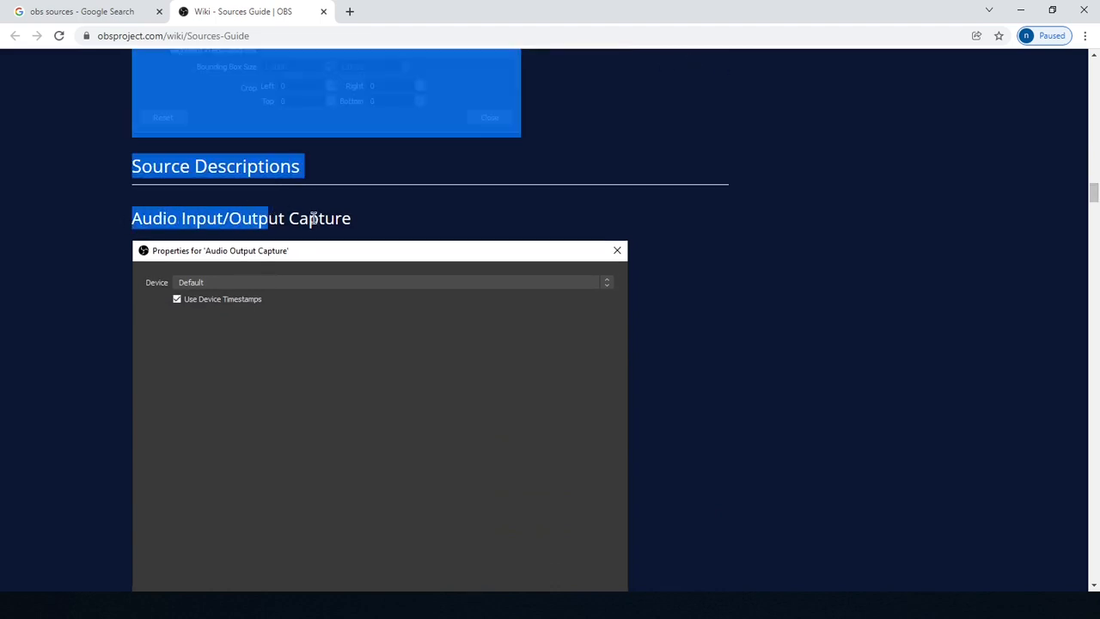
click(313, 218)
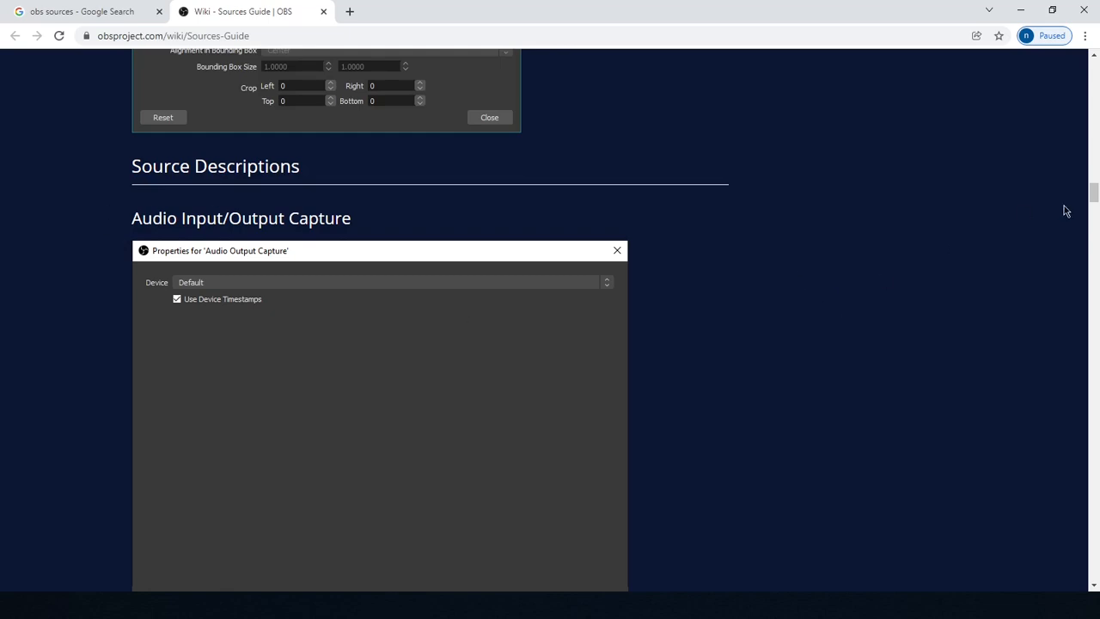
drag(1094, 193, 1094, 216)
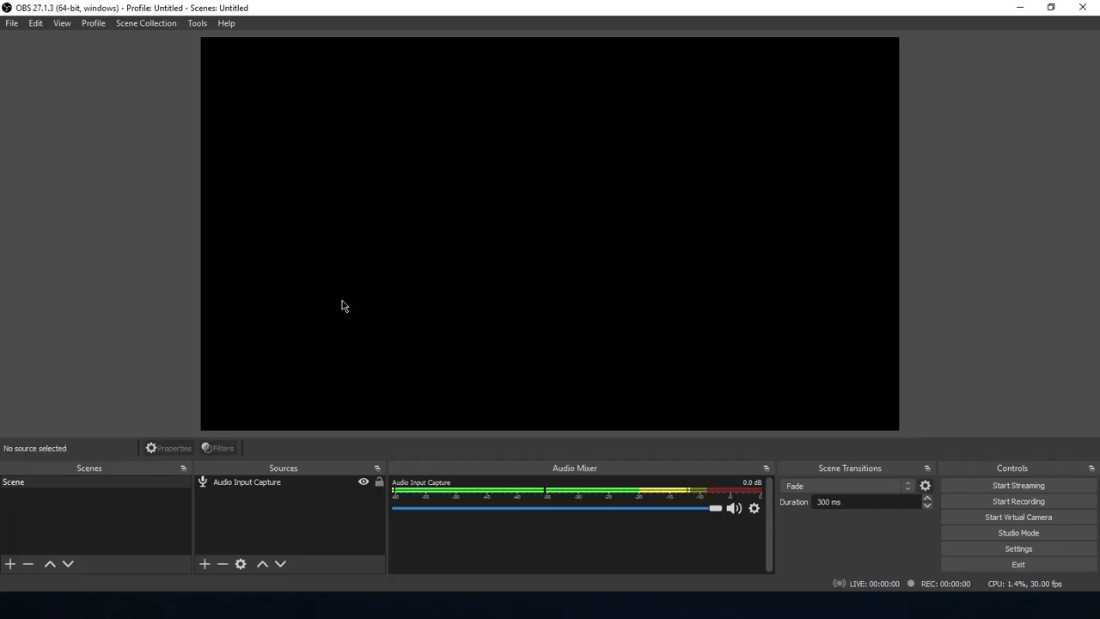
- Add an Audio Output Capture source to the scene, look through its device options and leave its properties without changes
click(205, 563)
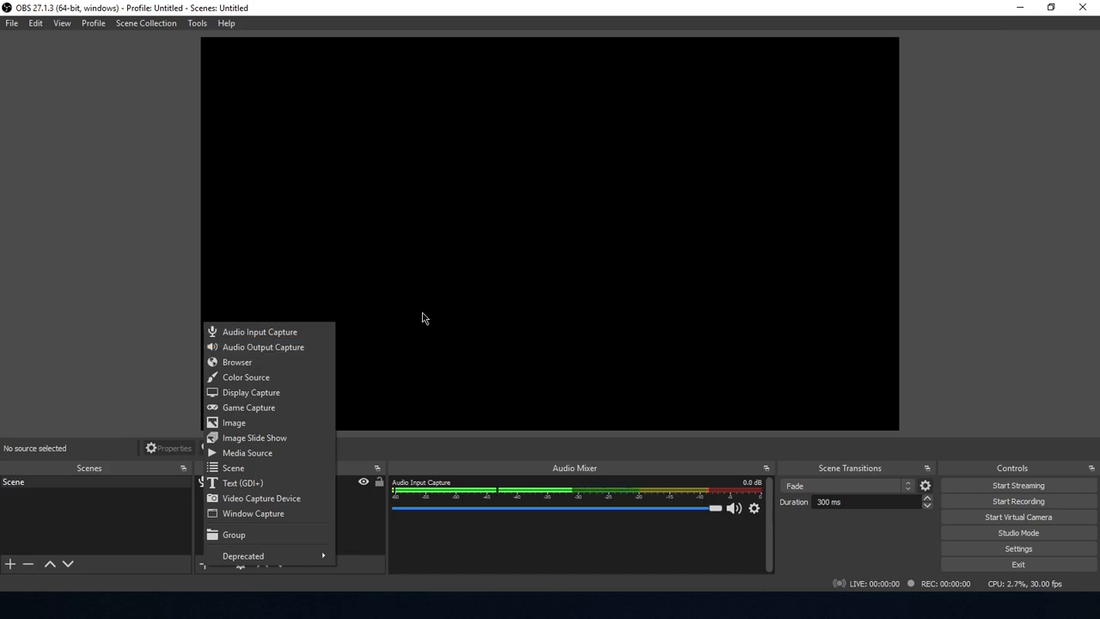
click(288, 347)
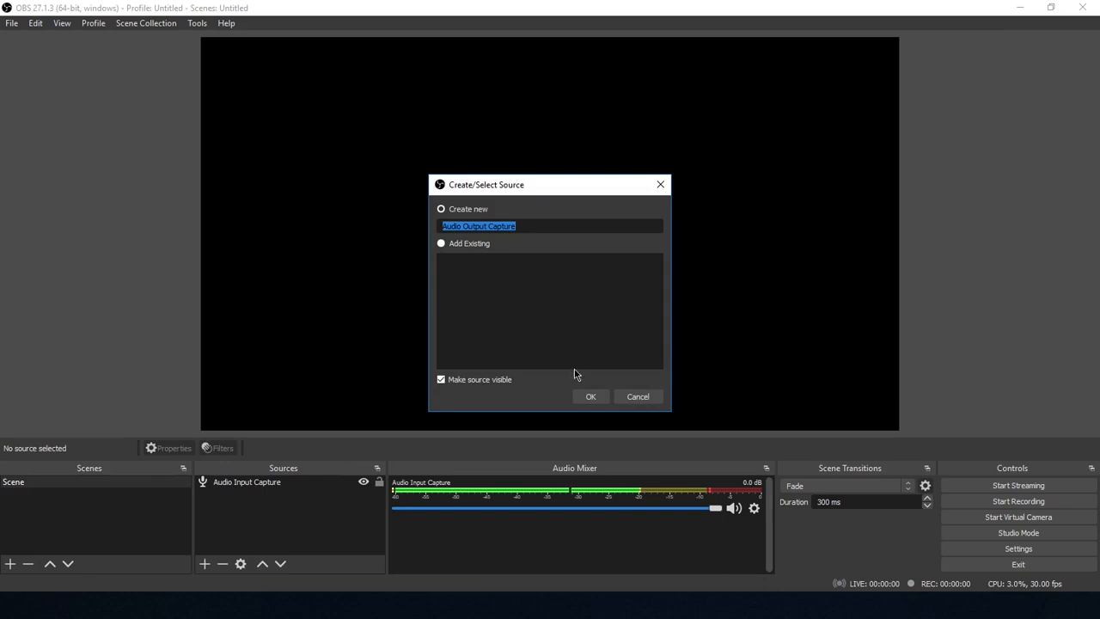
click(590, 397)
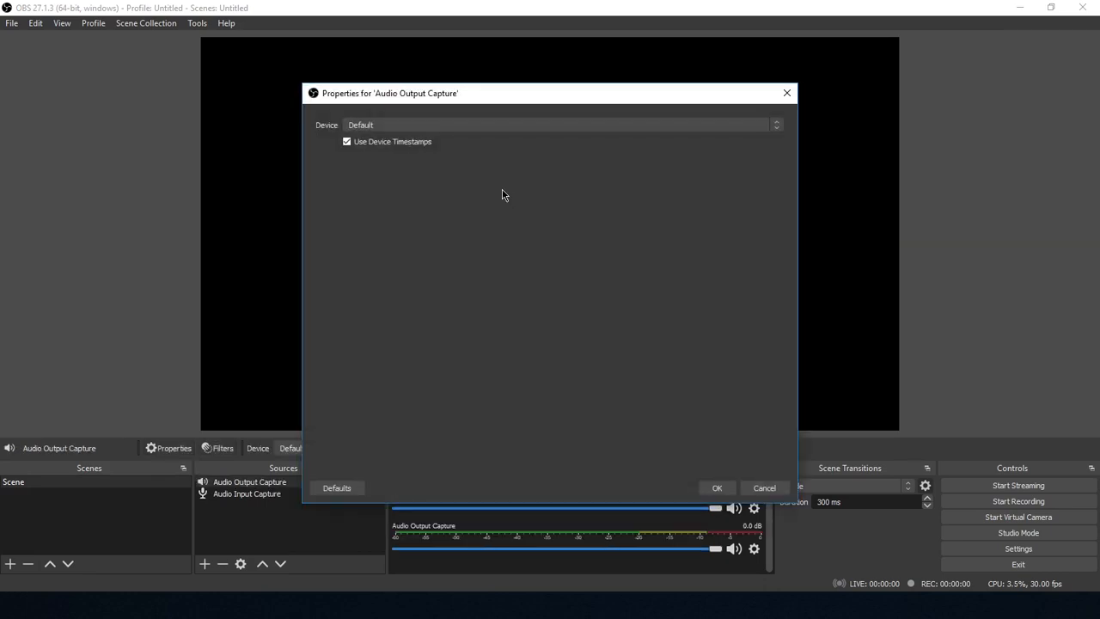
click(425, 125)
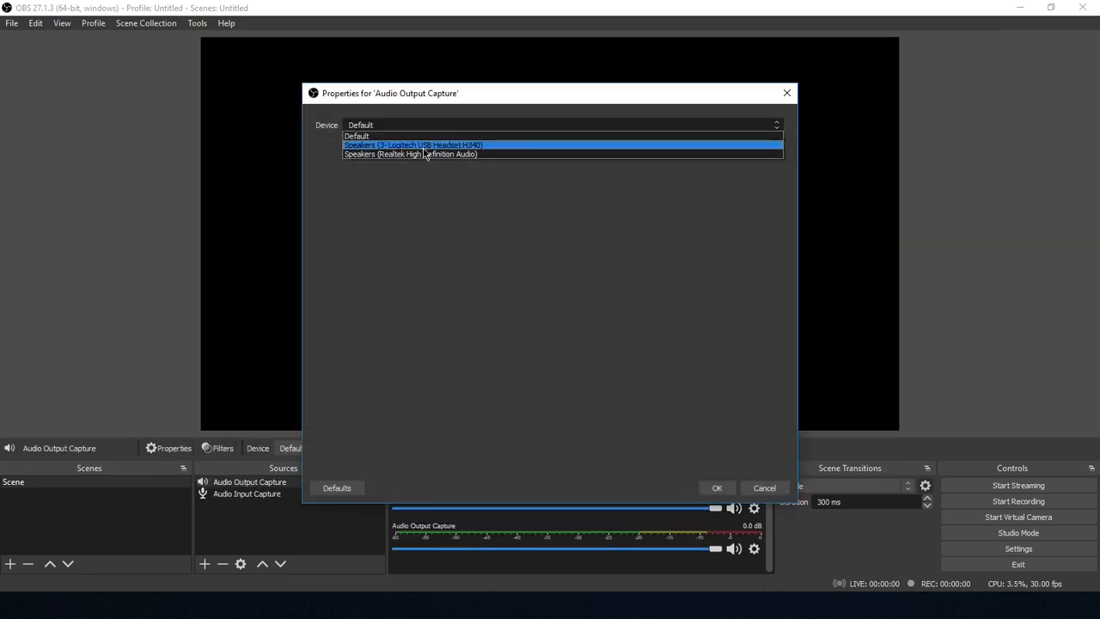
click(606, 279)
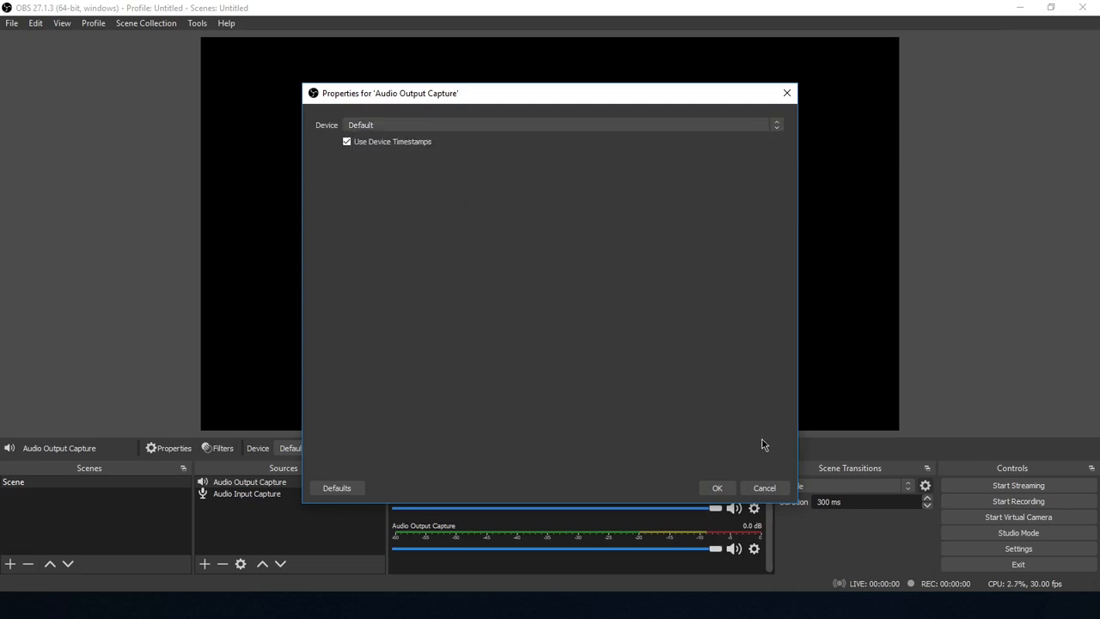
click(763, 486)
- Remove the Audio Output Capture source from the scene
click(272, 484)
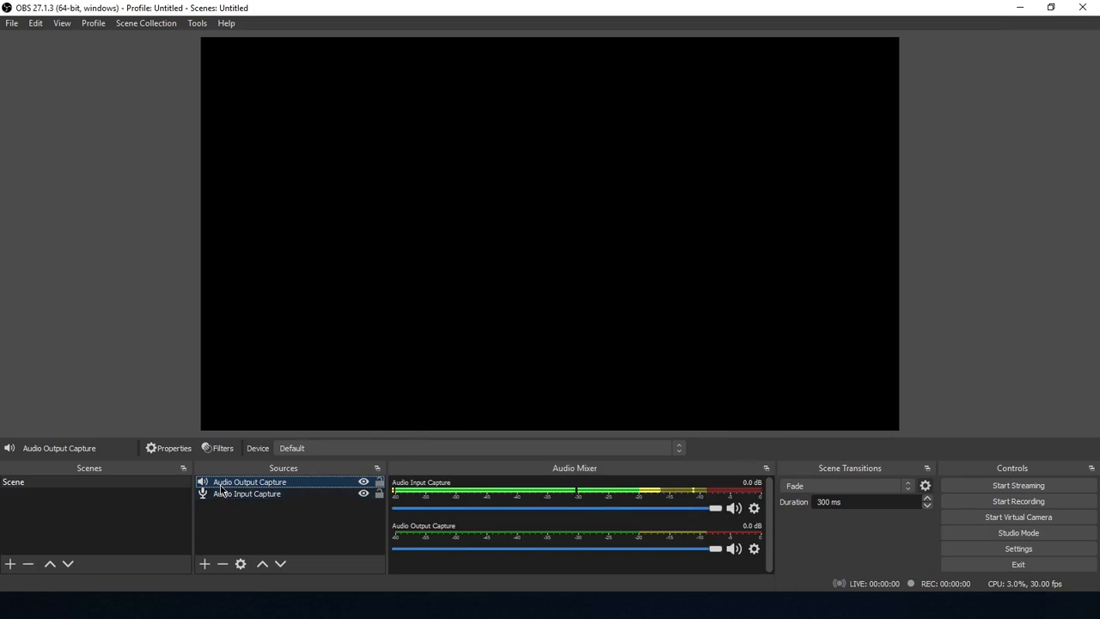
click(222, 565)
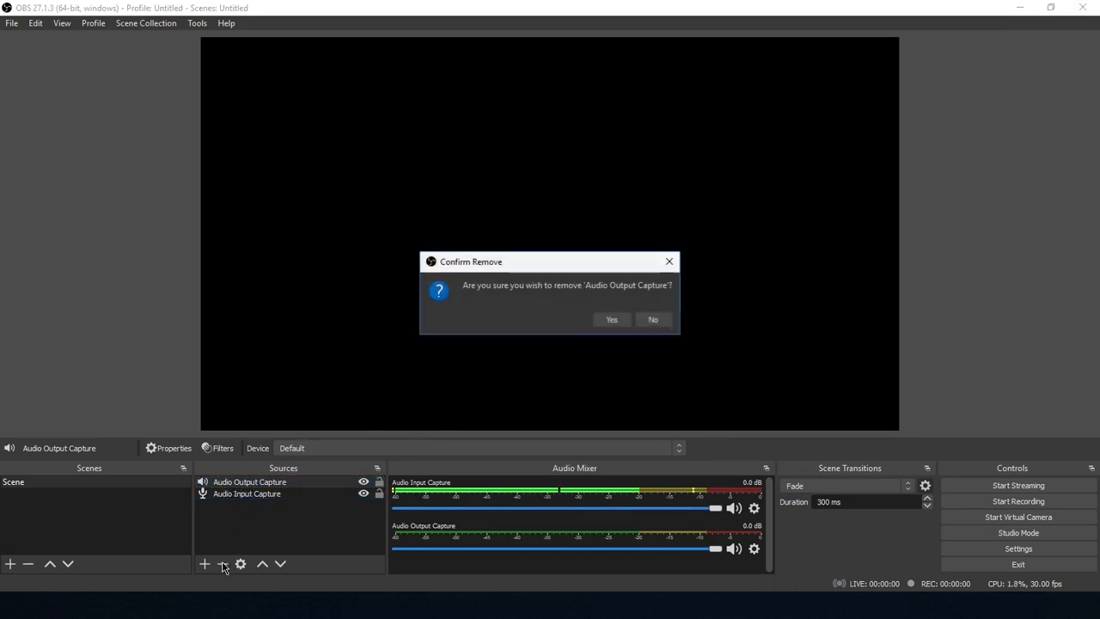
click(607, 320)
click(286, 484)
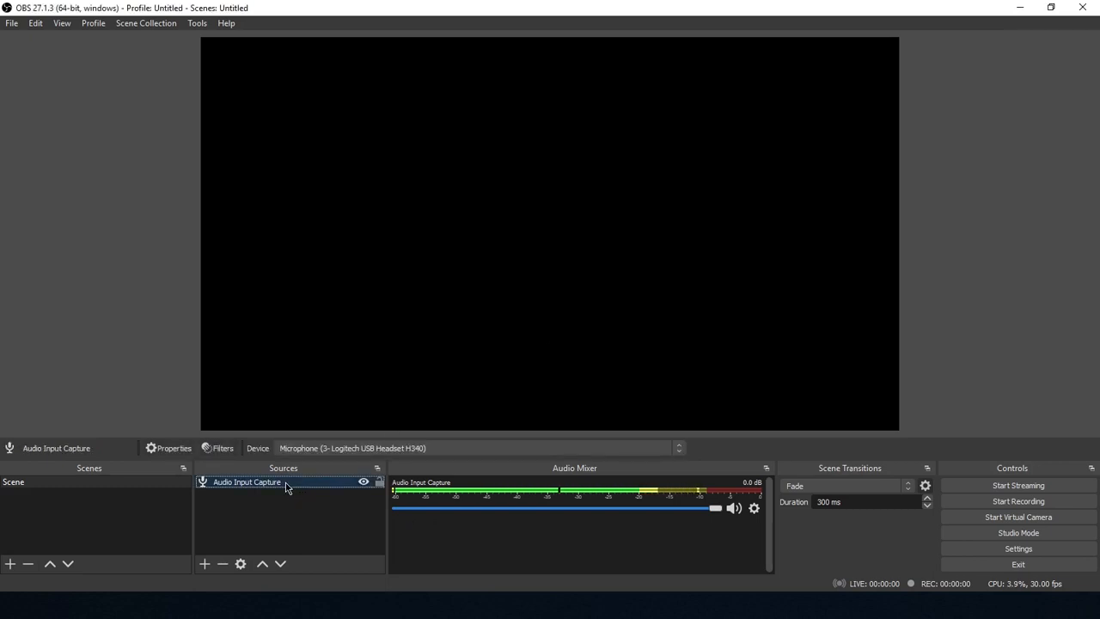
right_click(286, 486)
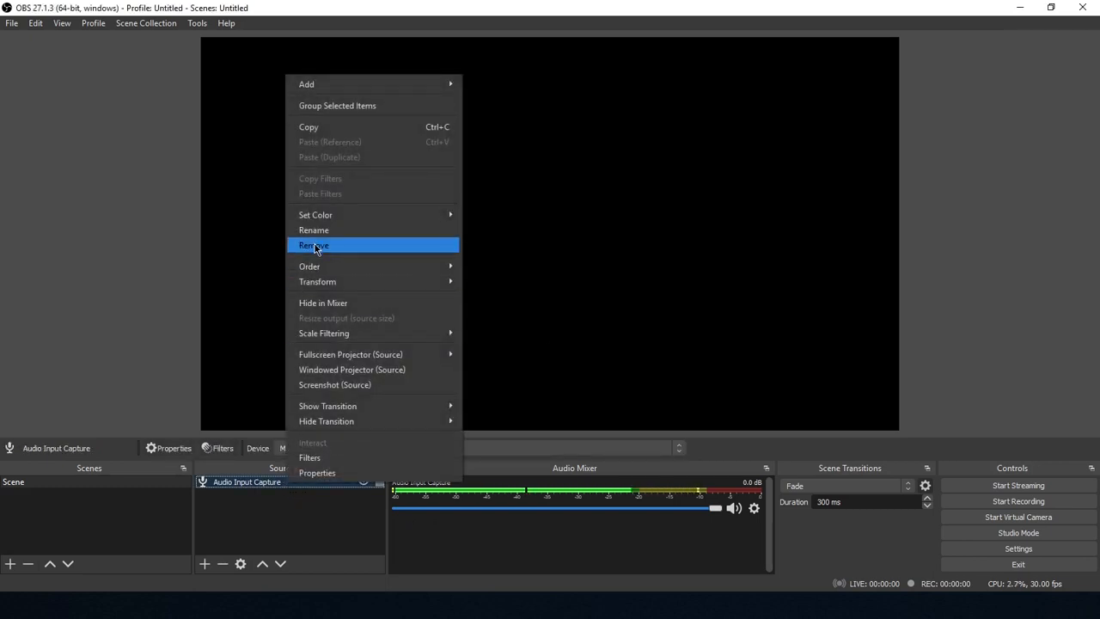
click(235, 500)
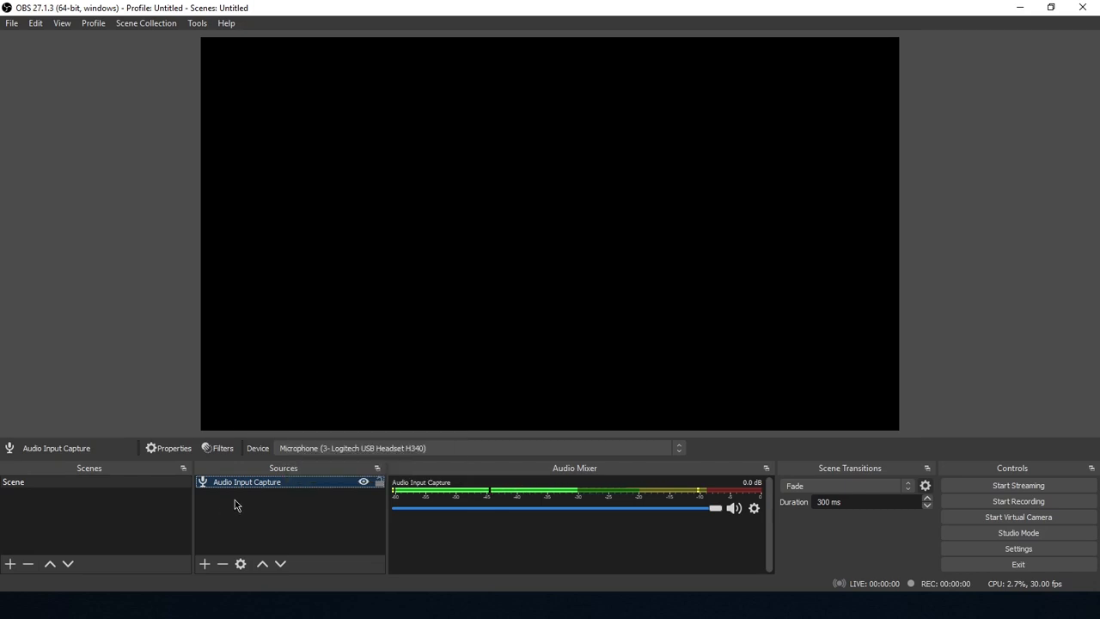
click(235, 499)
- Add a Browser source with the URL google.com, keeping its default name, the 800 × 600 size and the other options
click(204, 564)
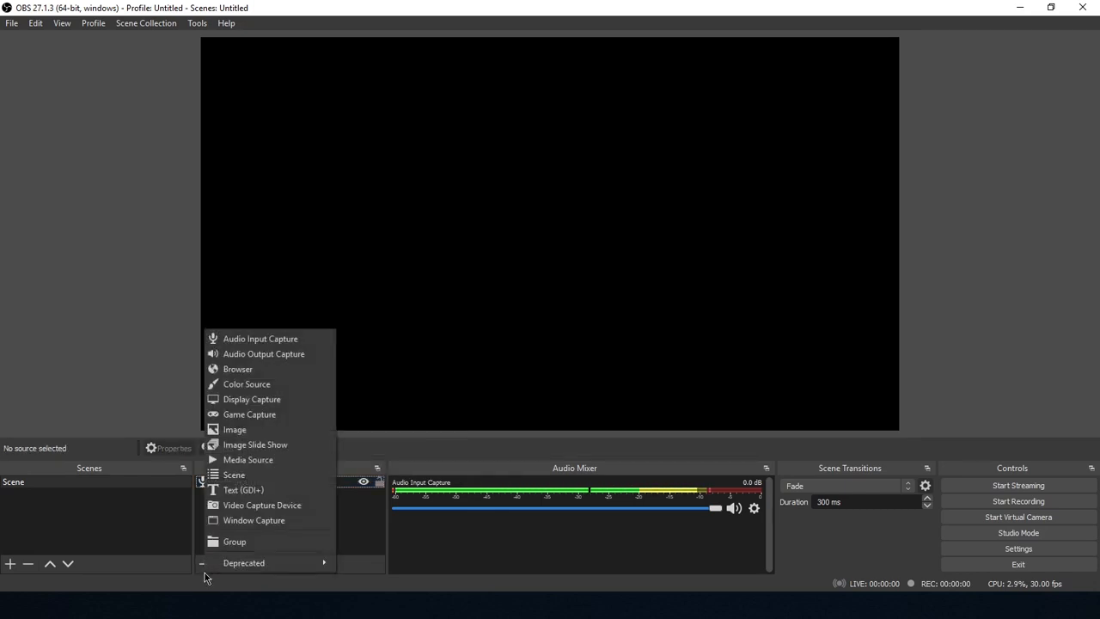
click(273, 372)
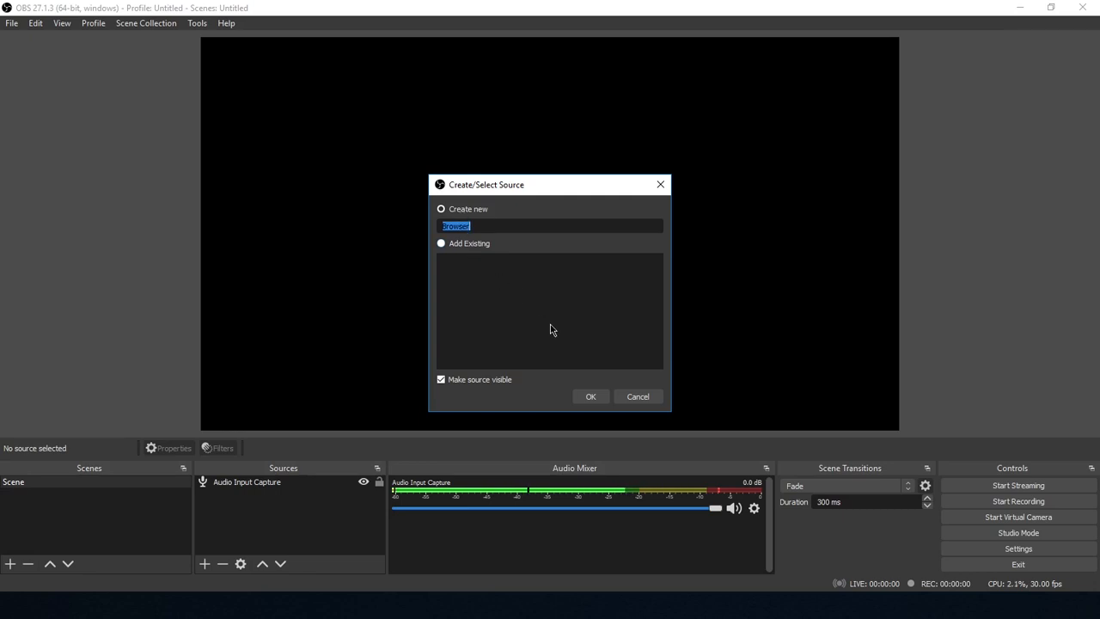
click(470, 225)
click(589, 397)
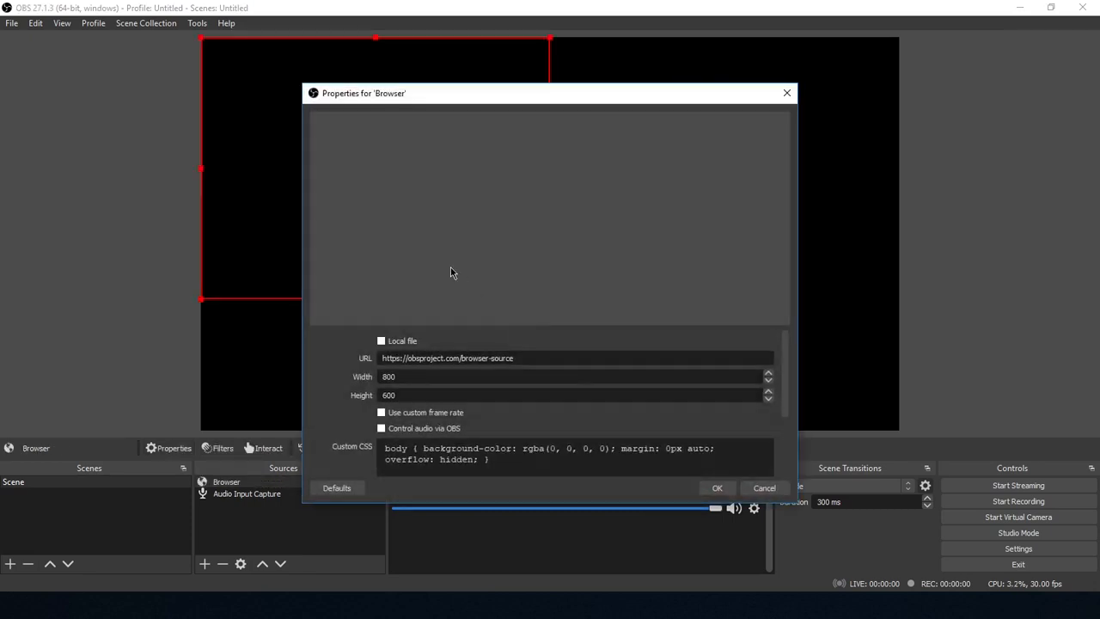
triple_click(519, 359)
text(google.com)
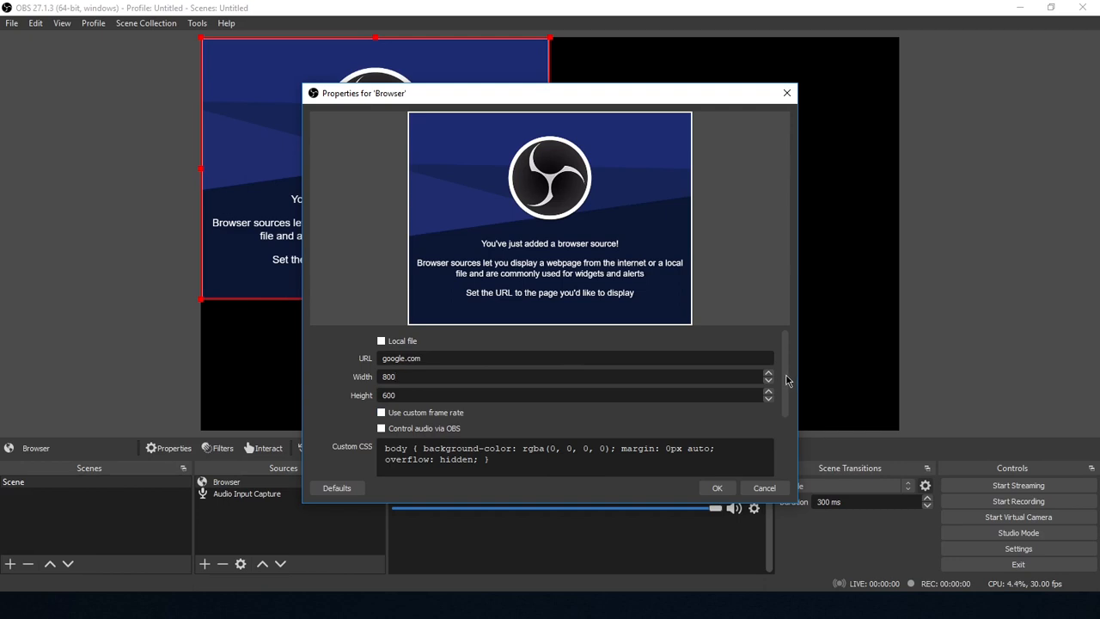
drag(787, 381, 789, 416)
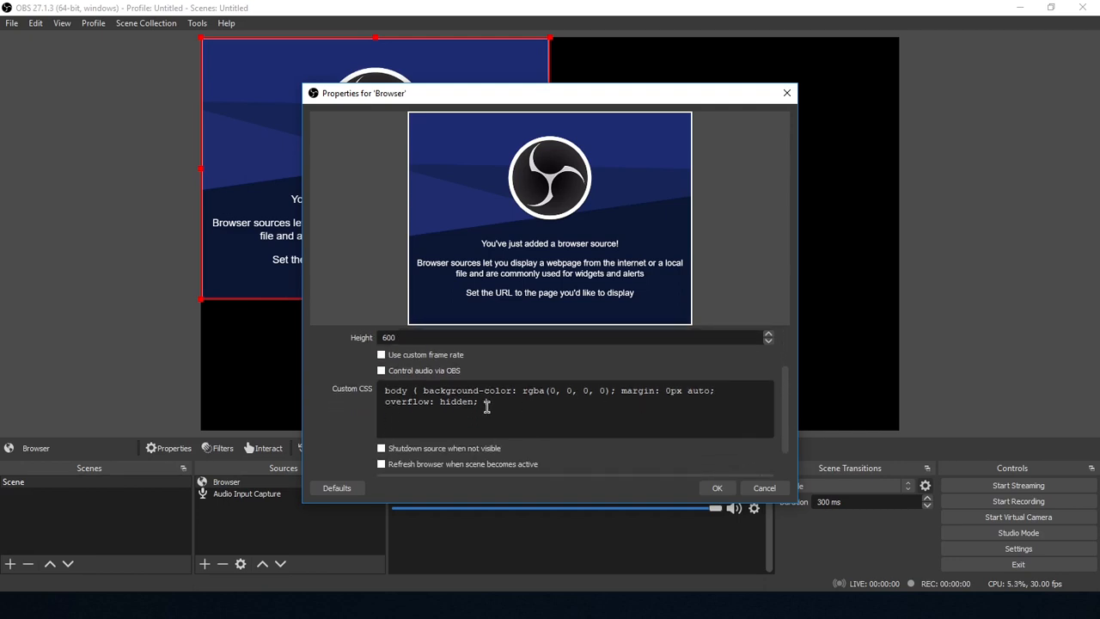
drag(784, 409, 783, 468)
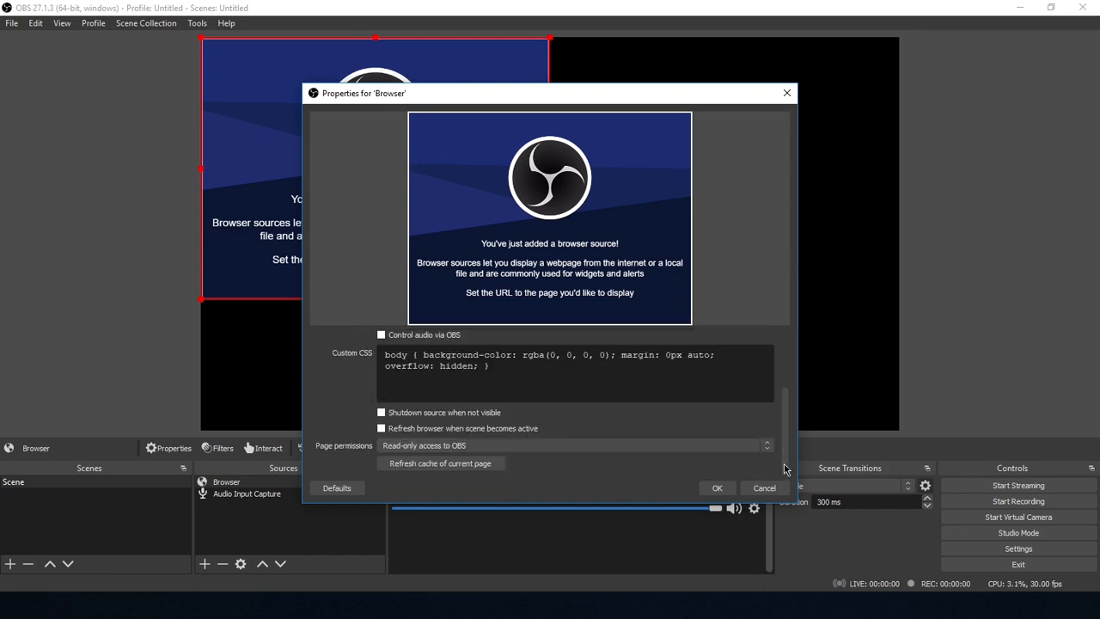
click(717, 487)
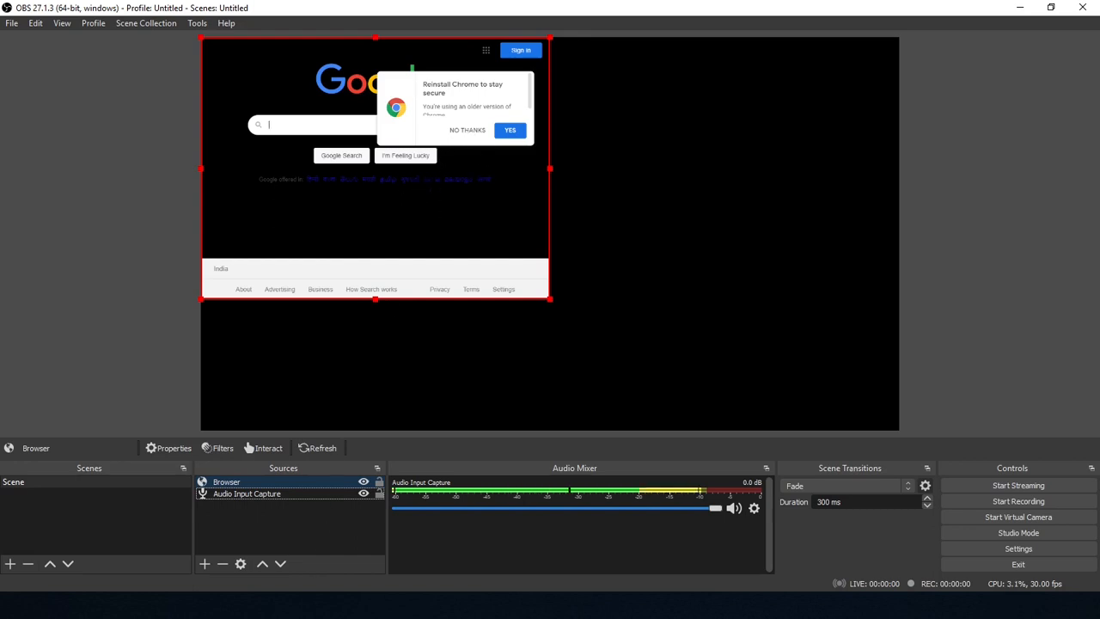
- Switch to Chrome and examine the Browser source section of the Sources Guide
key(alt+Tab)
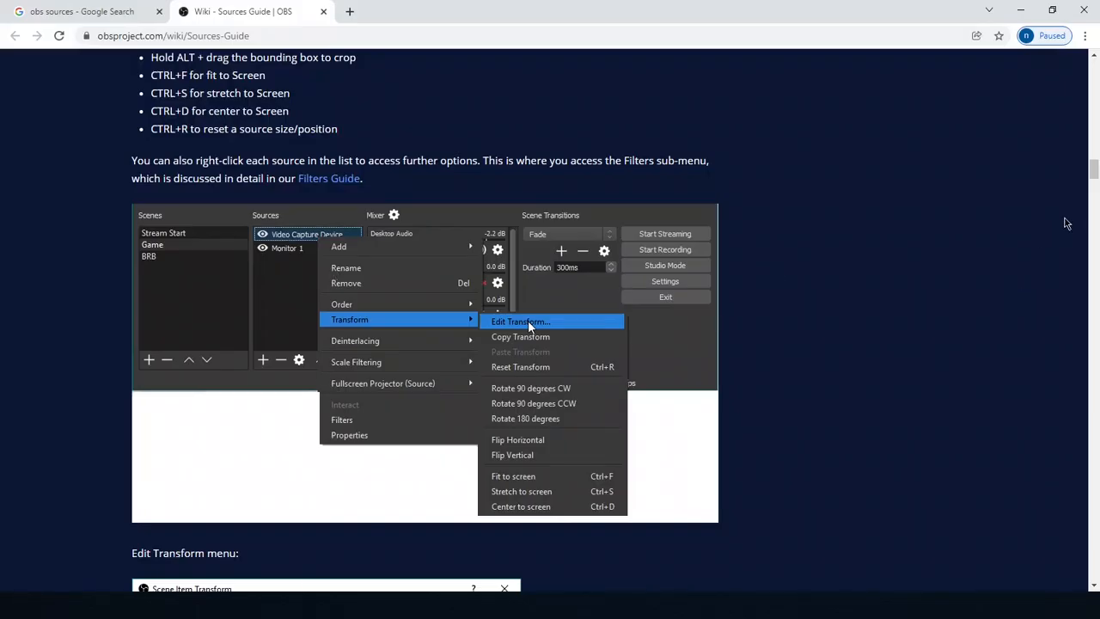
scroll(1093, 168, up, 2)
drag(1094, 168, 1094, 234)
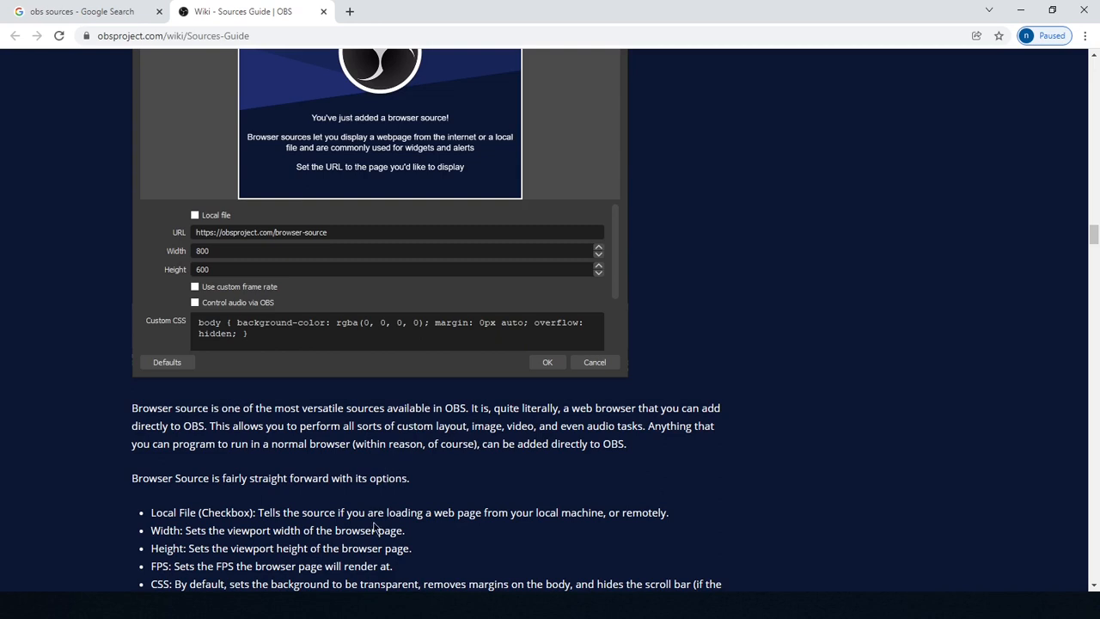
mouse_move(309, 531)
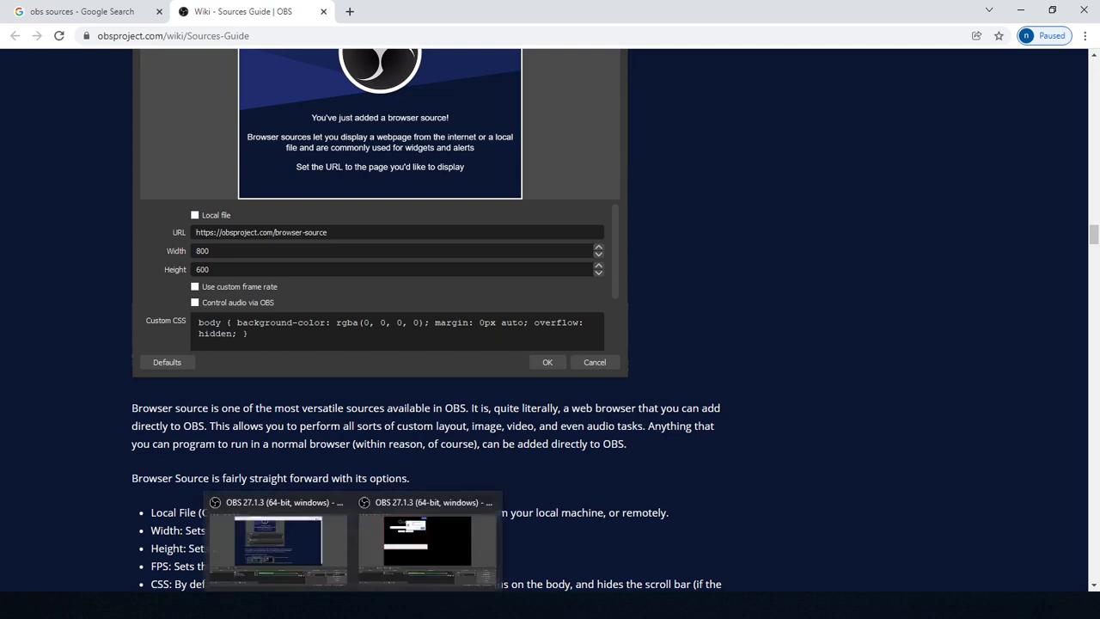
- Switch back to OBS and scale the Browser source down slightly in the preview
click(405, 559)
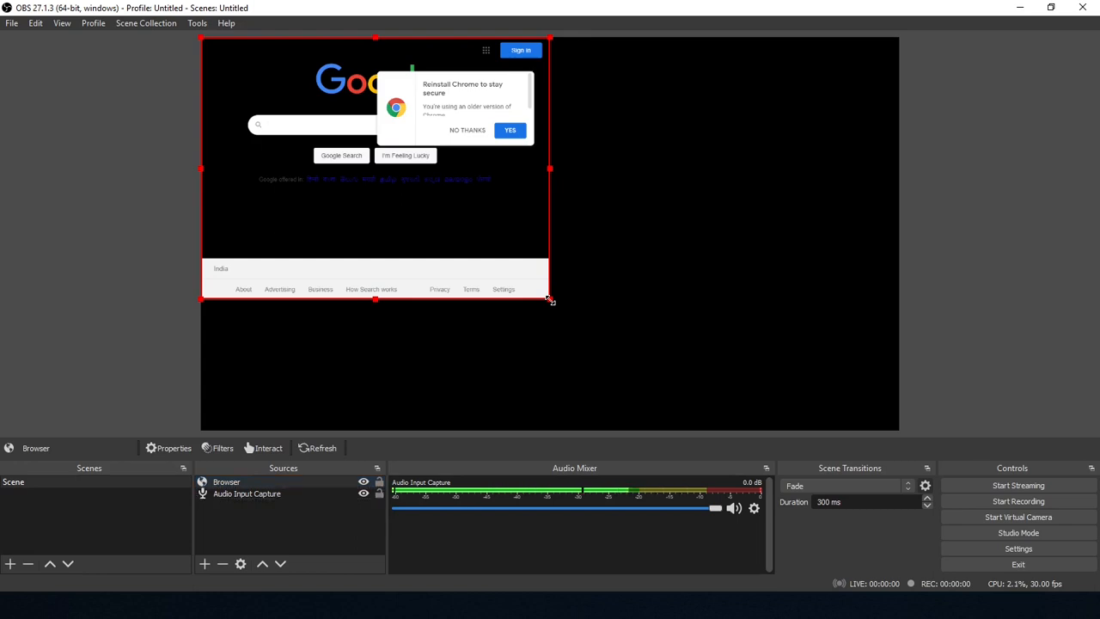
drag(550, 300, 540, 224)
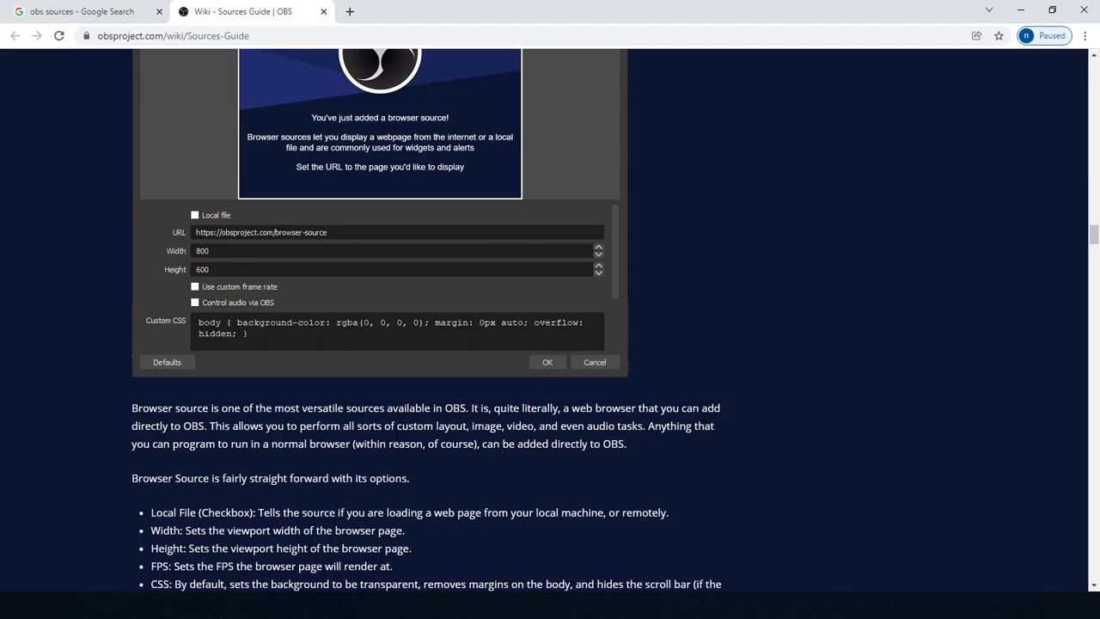
mouse_move(353, 605)
click(386, 550)
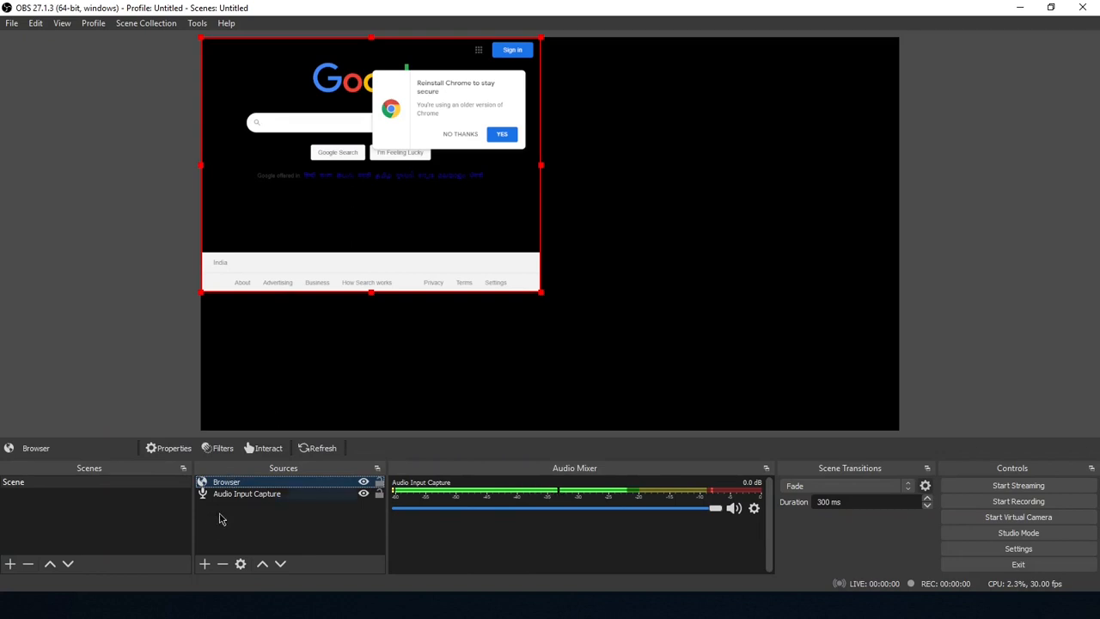
- Add a Color Source to the scene and choose the dark green color #005500 for it
click(205, 563)
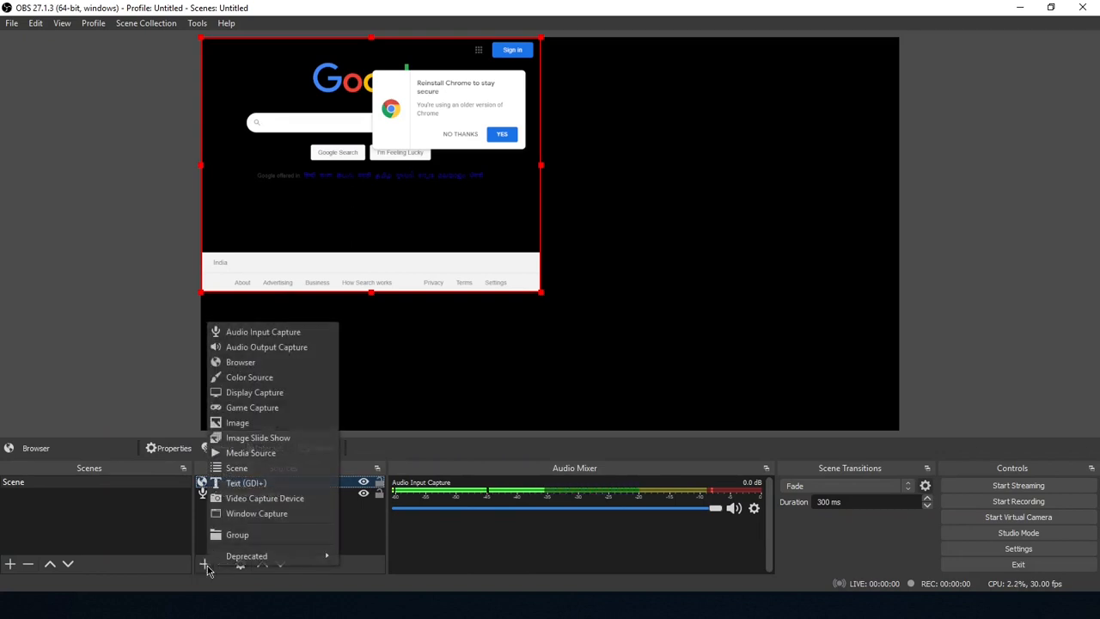
click(273, 380)
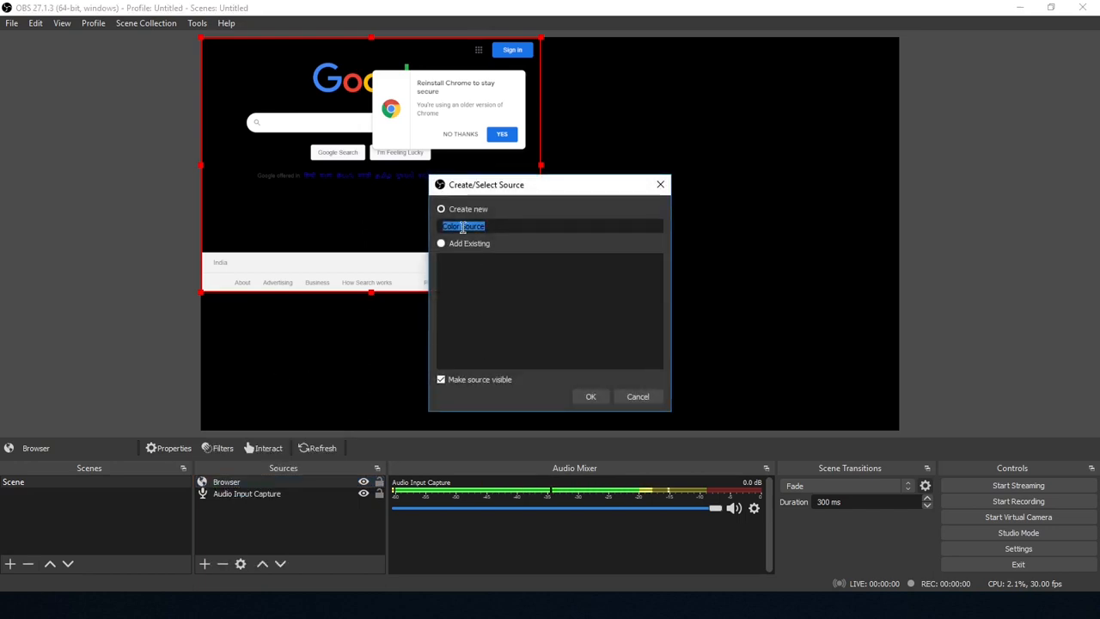
click(590, 398)
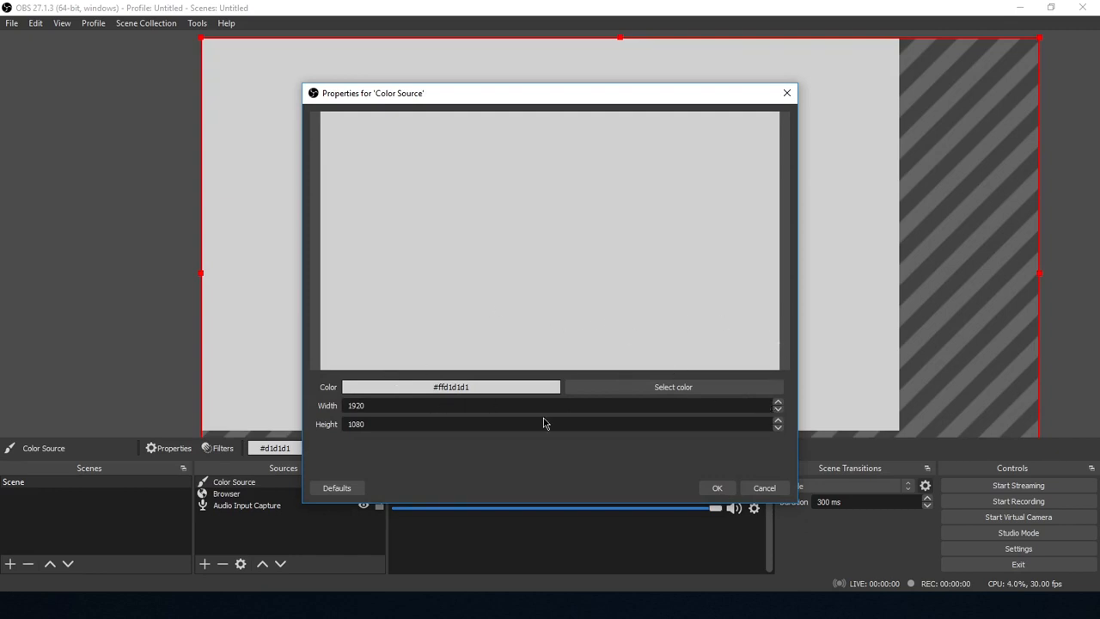
click(640, 389)
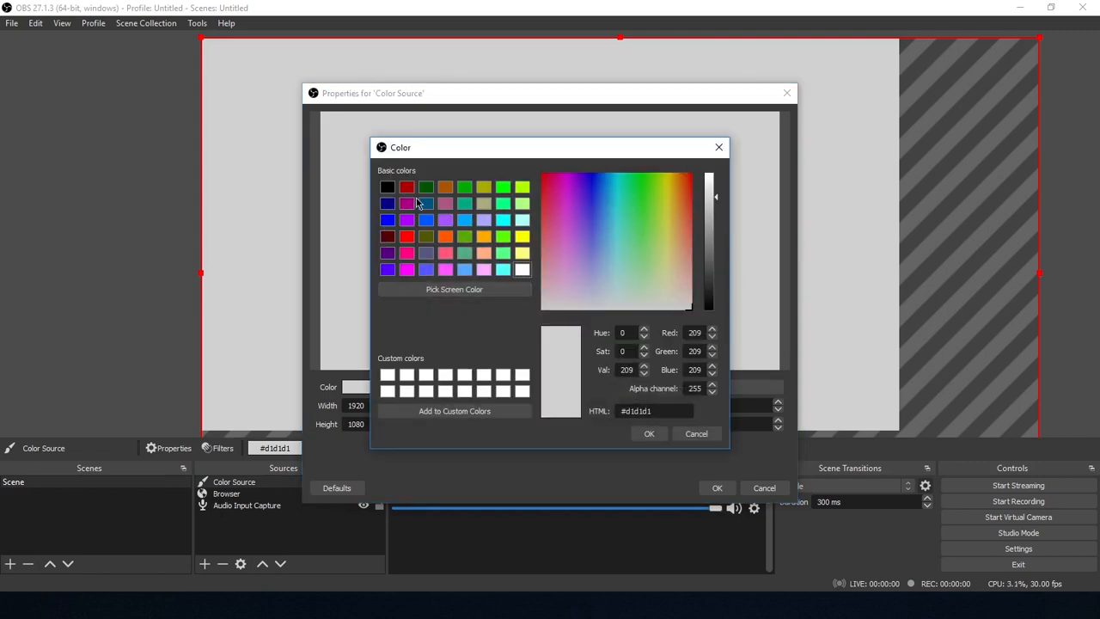
click(425, 189)
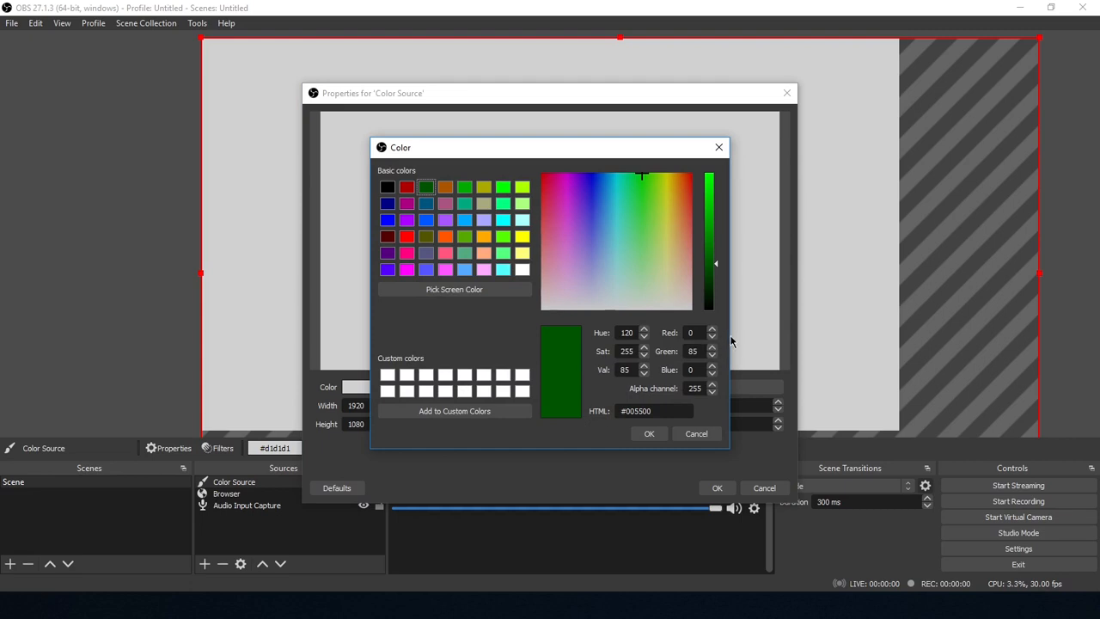
click(651, 433)
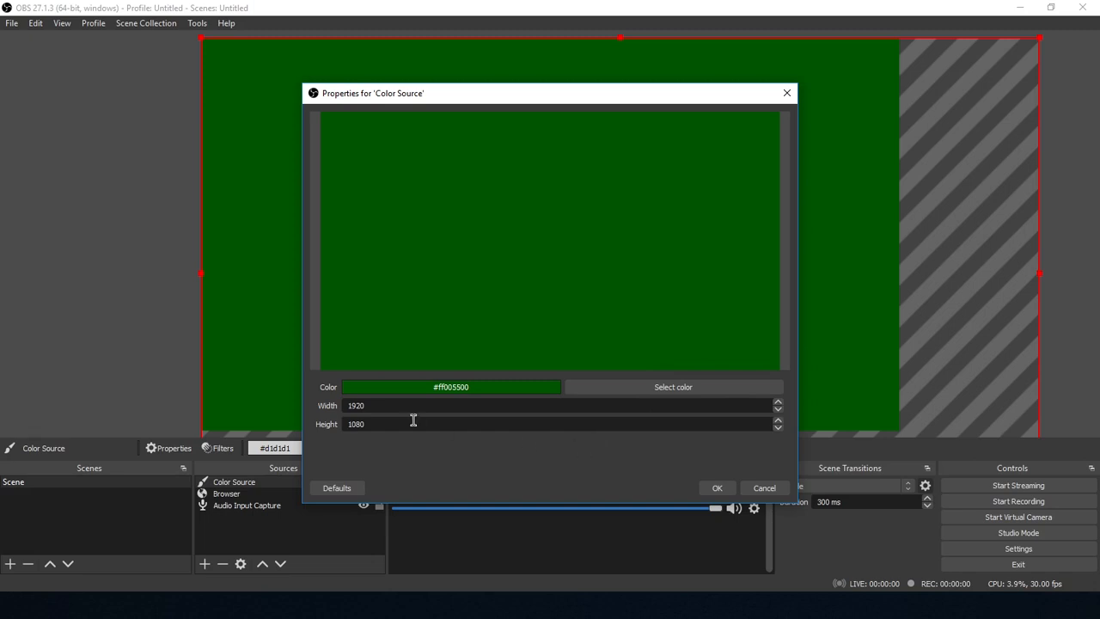
- Set the Color Source's width to 1600 and its height to 900
double_click(633, 406)
text(1)
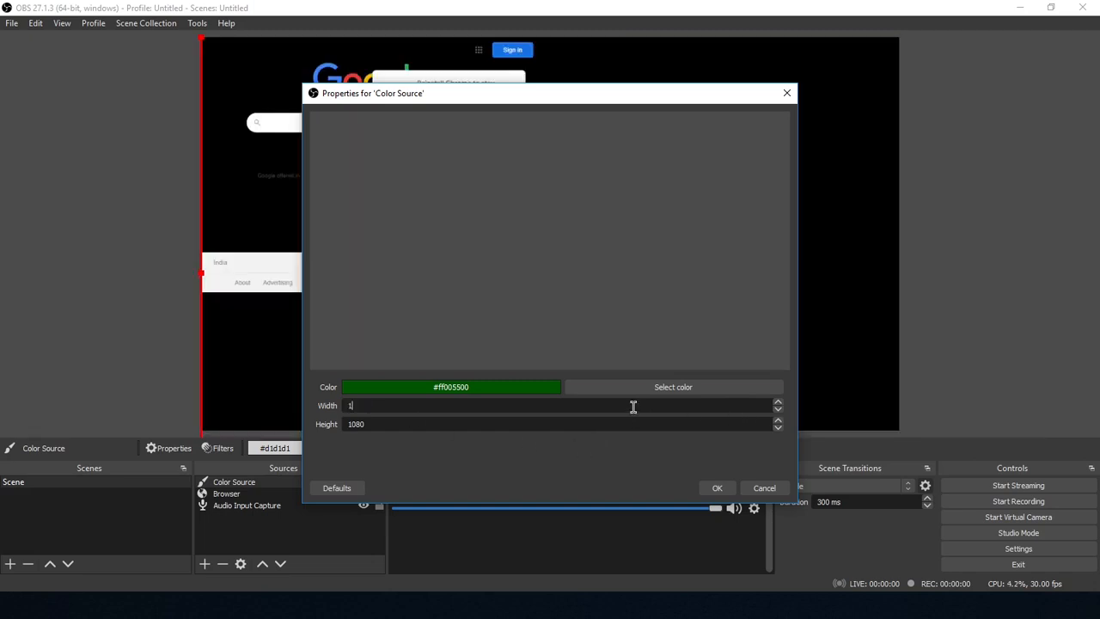
text(600)
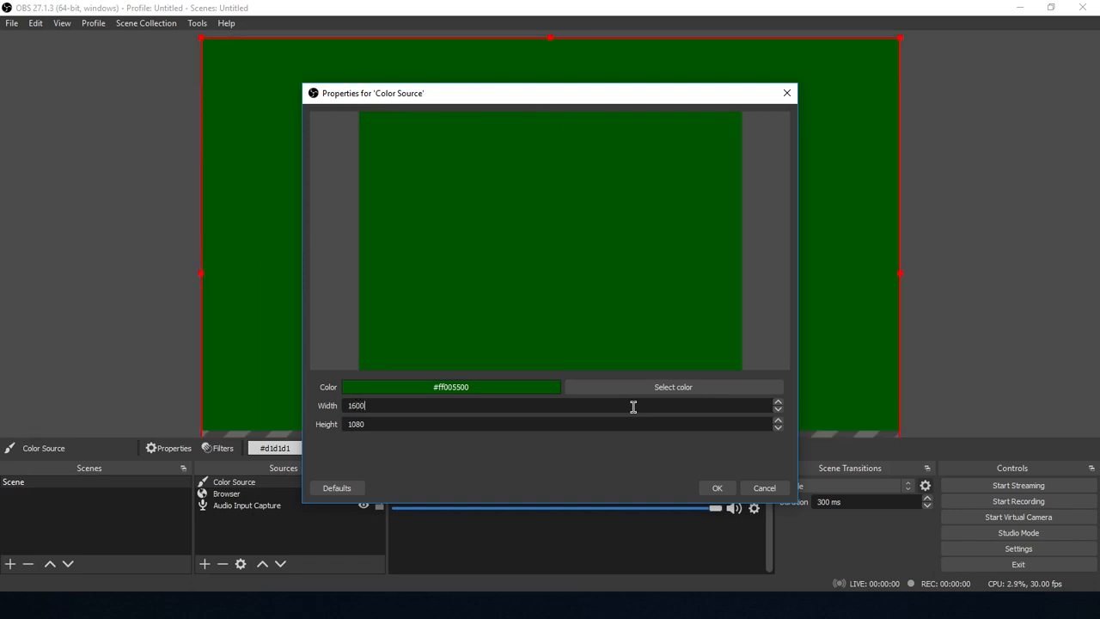
click(402, 422)
drag(370, 423, 351, 425)
text(900)
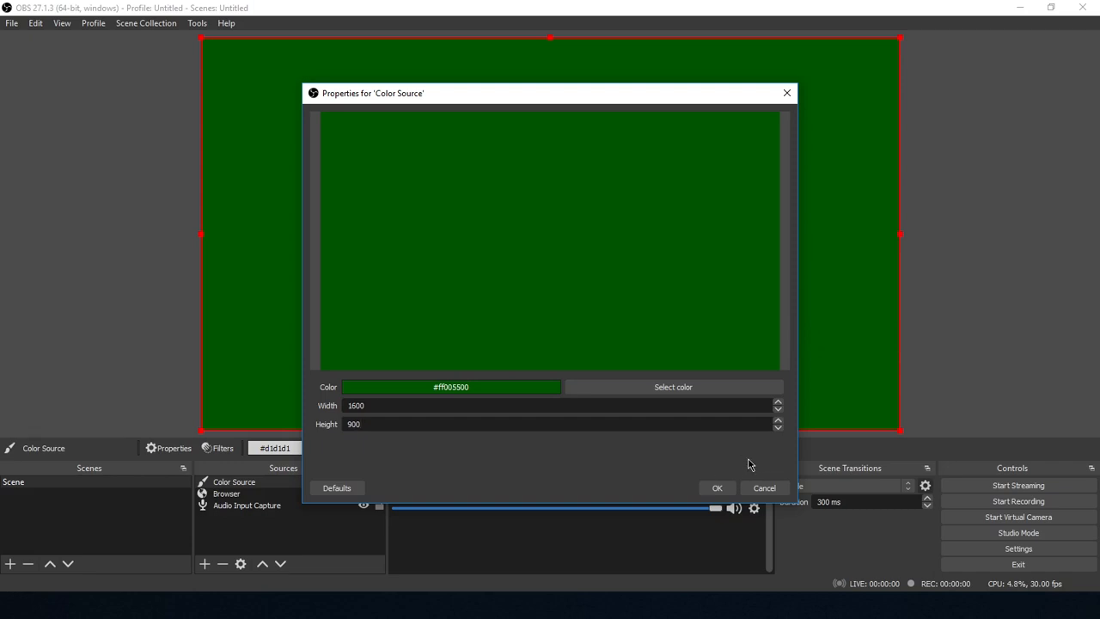
- Discard the Color Source's property changes and remove the source from the scene
click(763, 487)
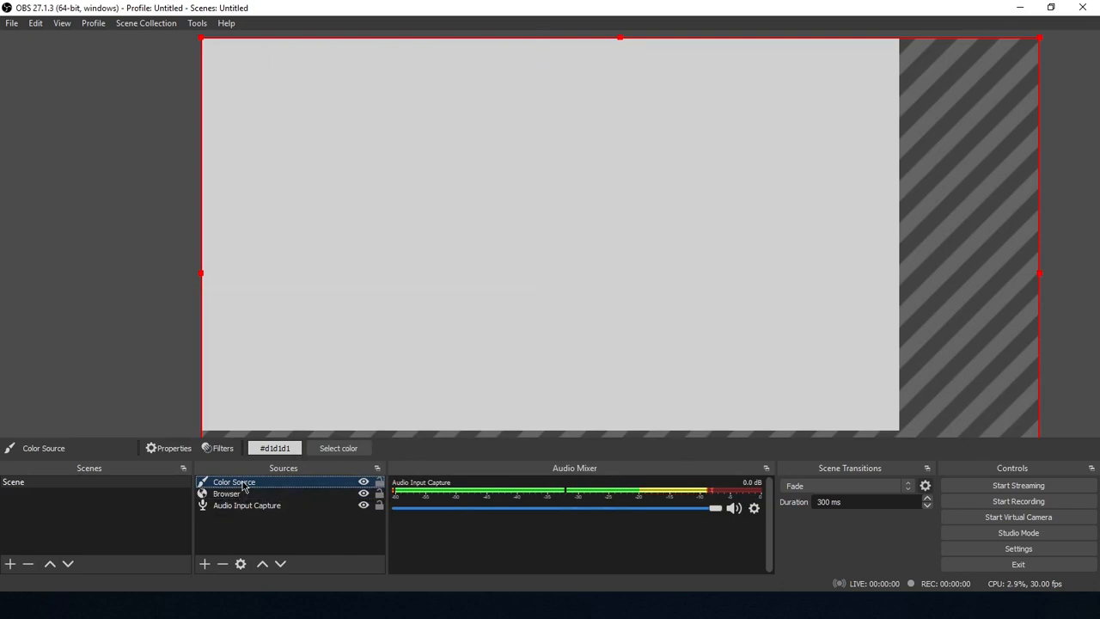
click(222, 564)
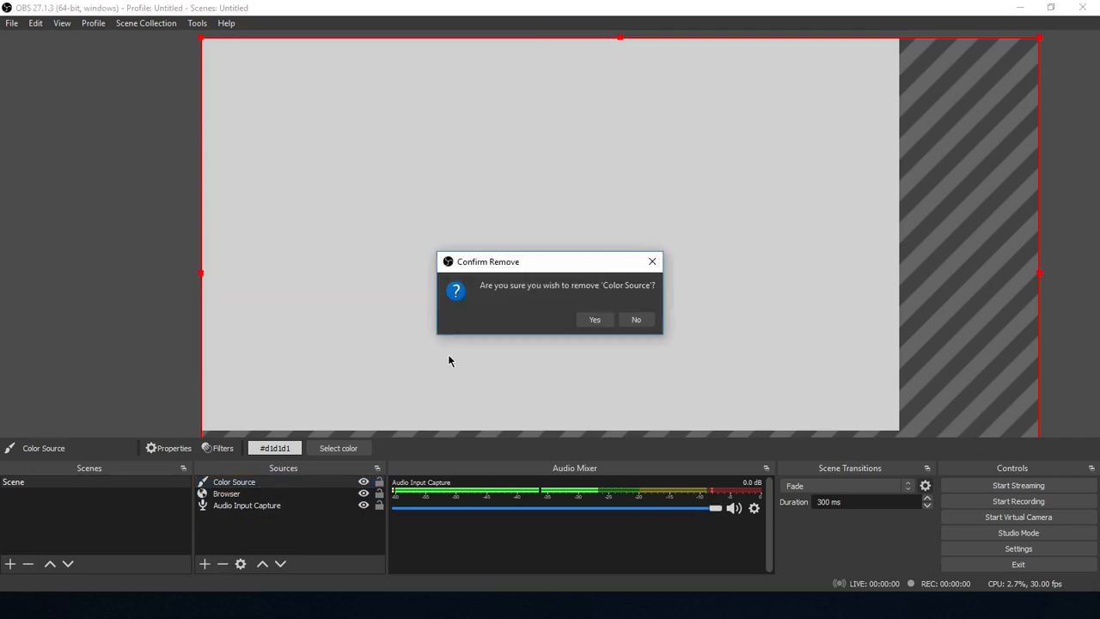
click(594, 320)
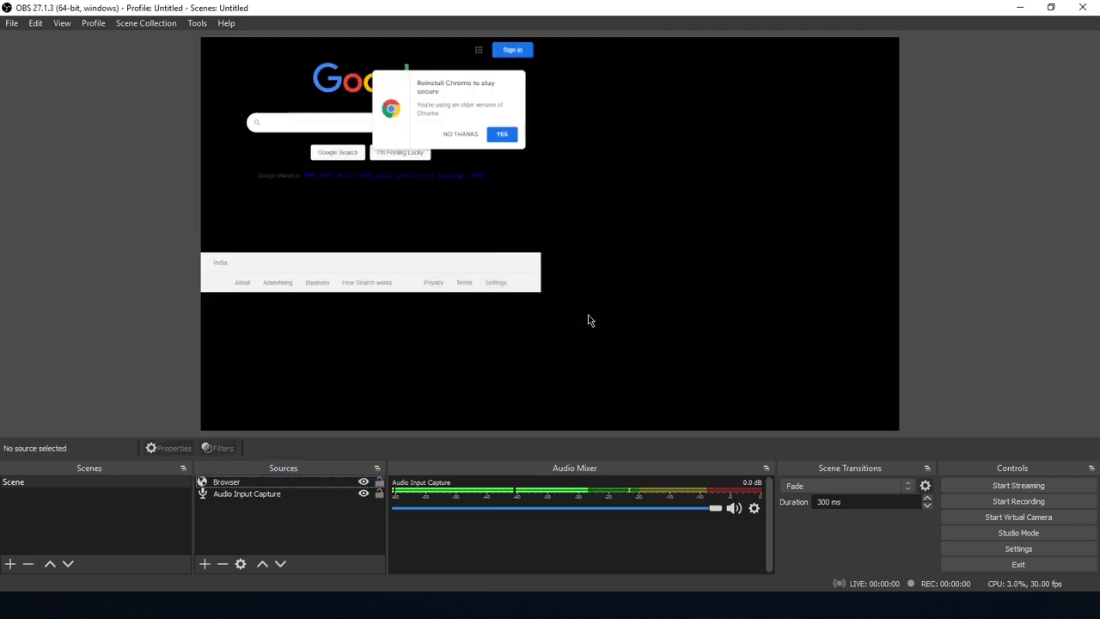
- Scale the Browser source down slightly in the preview, then move it sideways and back to the canvas's upper-left corner
click(531, 199)
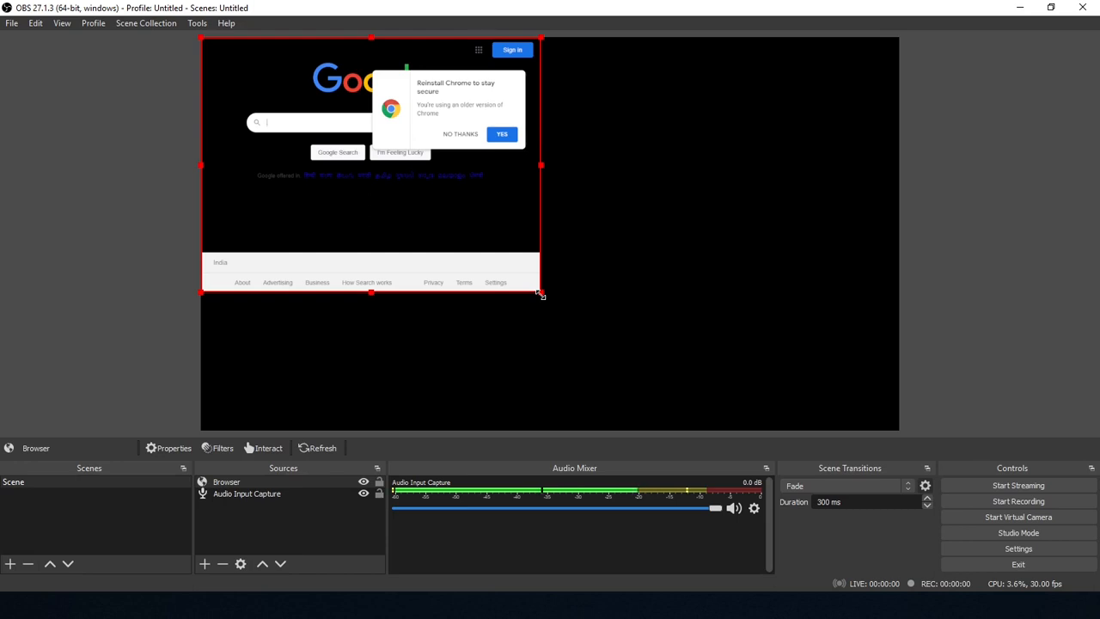
drag(541, 293, 502, 267)
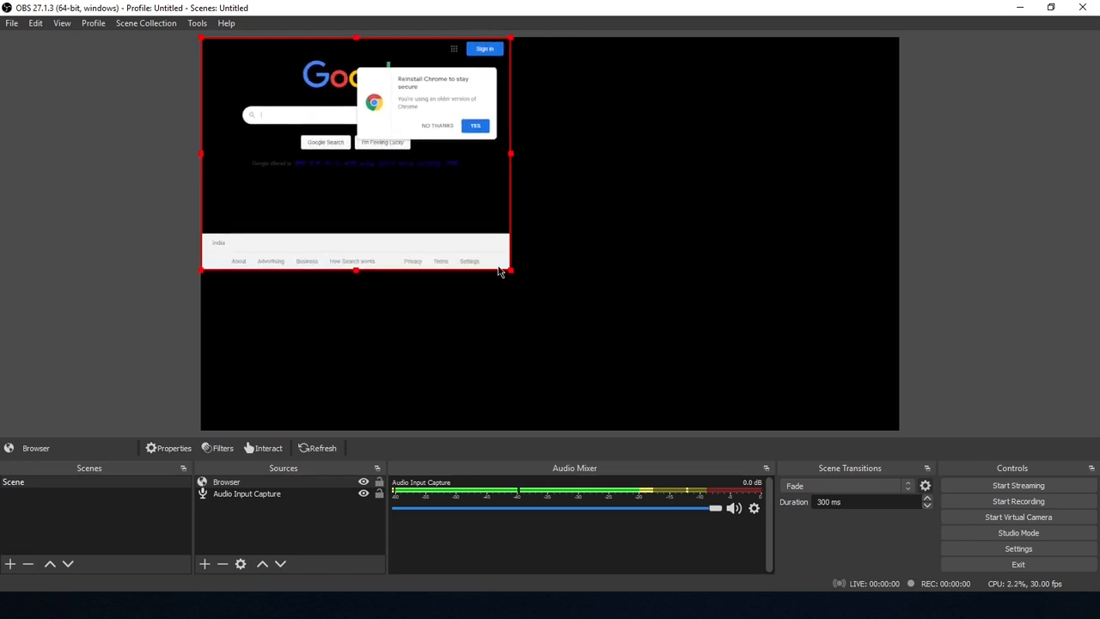
drag(331, 192, 378, 197)
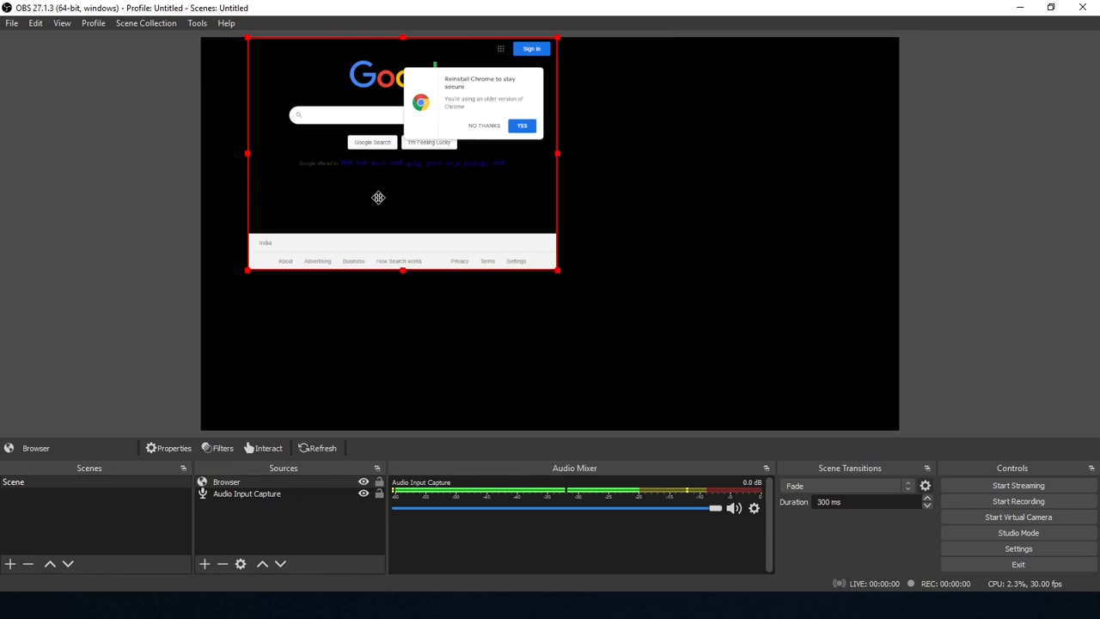
drag(378, 197, 335, 195)
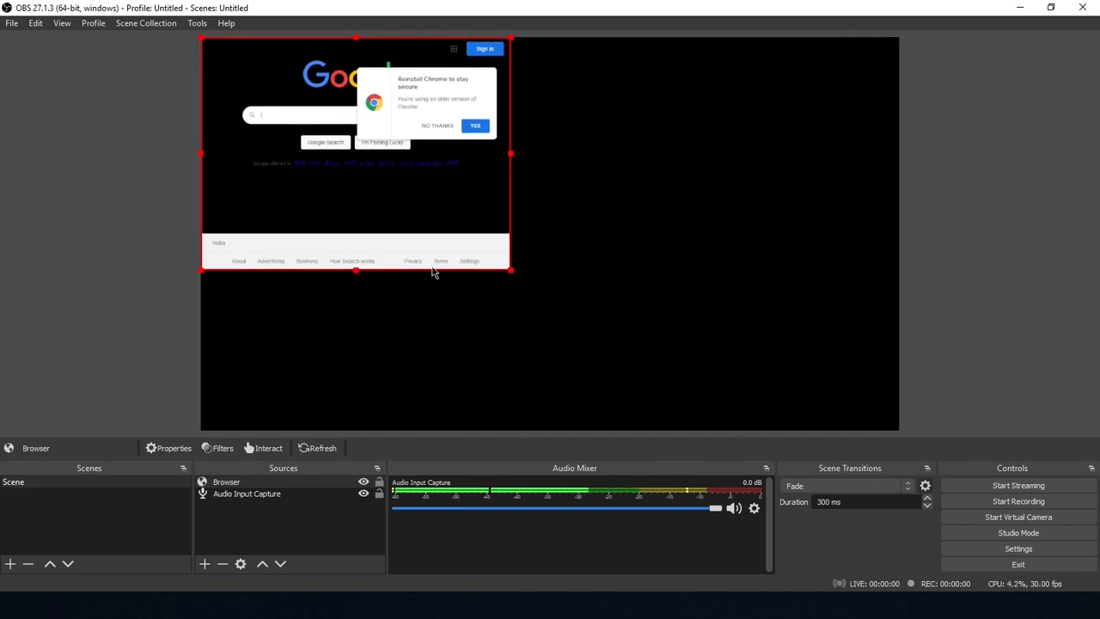
- Add a new Display Capture source to the scene, capturing Display 1 (1600x900) with the Automatic capture method and Capture Cursor on
click(205, 564)
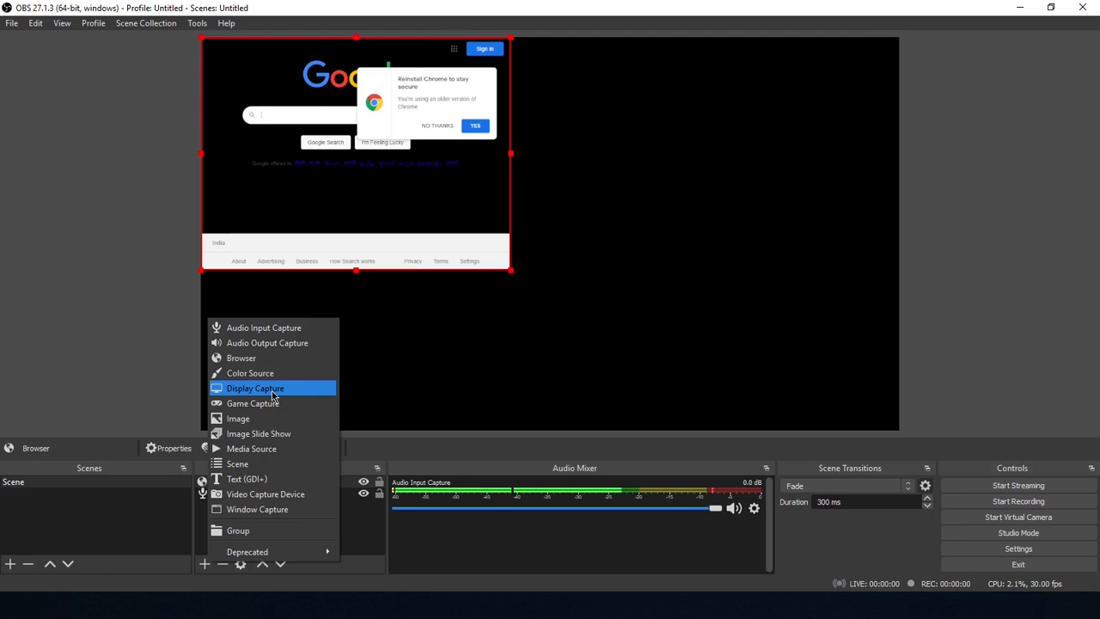
click(272, 393)
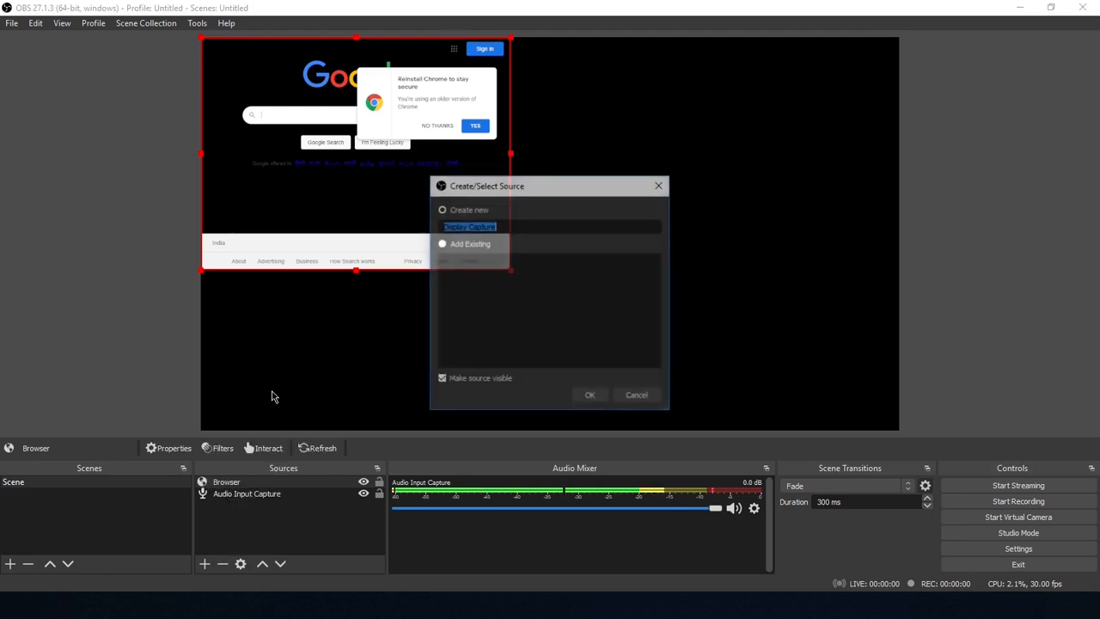
click(469, 226)
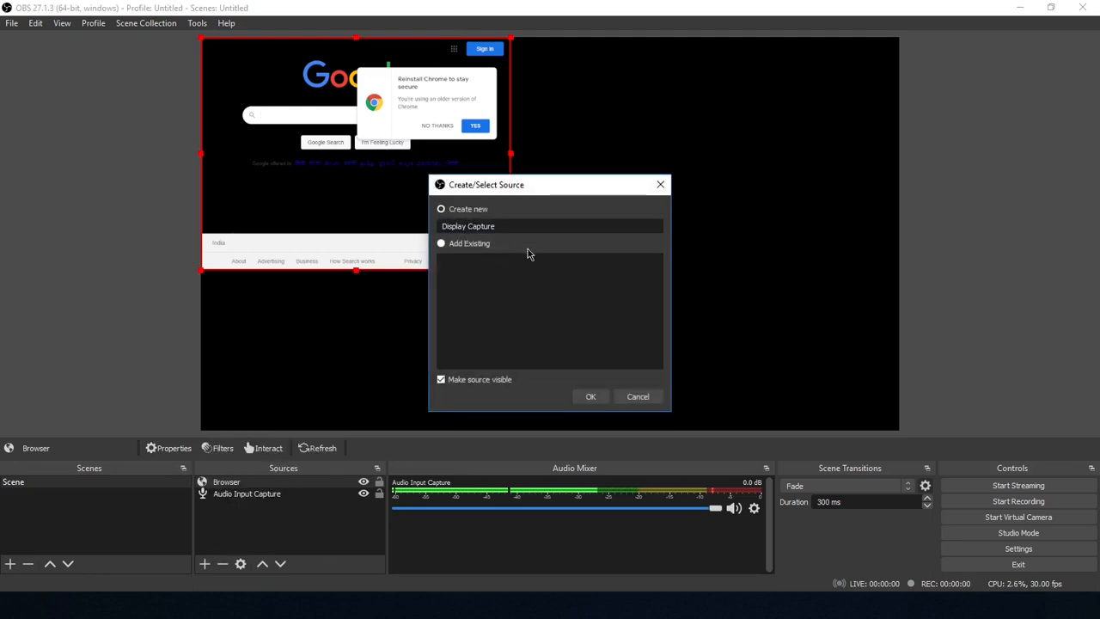
click(586, 395)
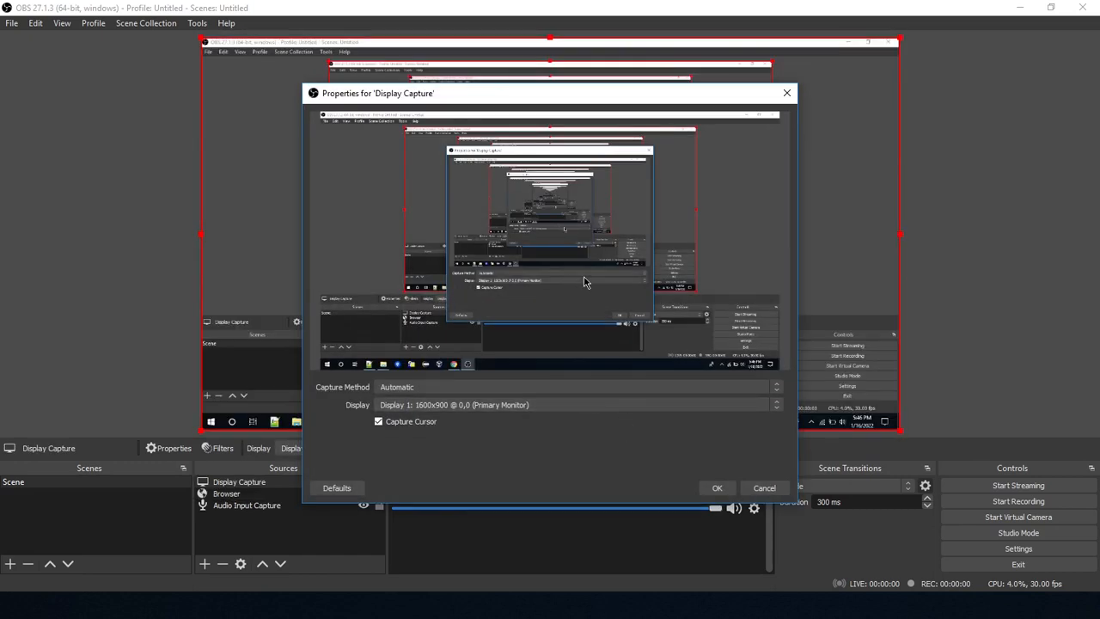
click(713, 487)
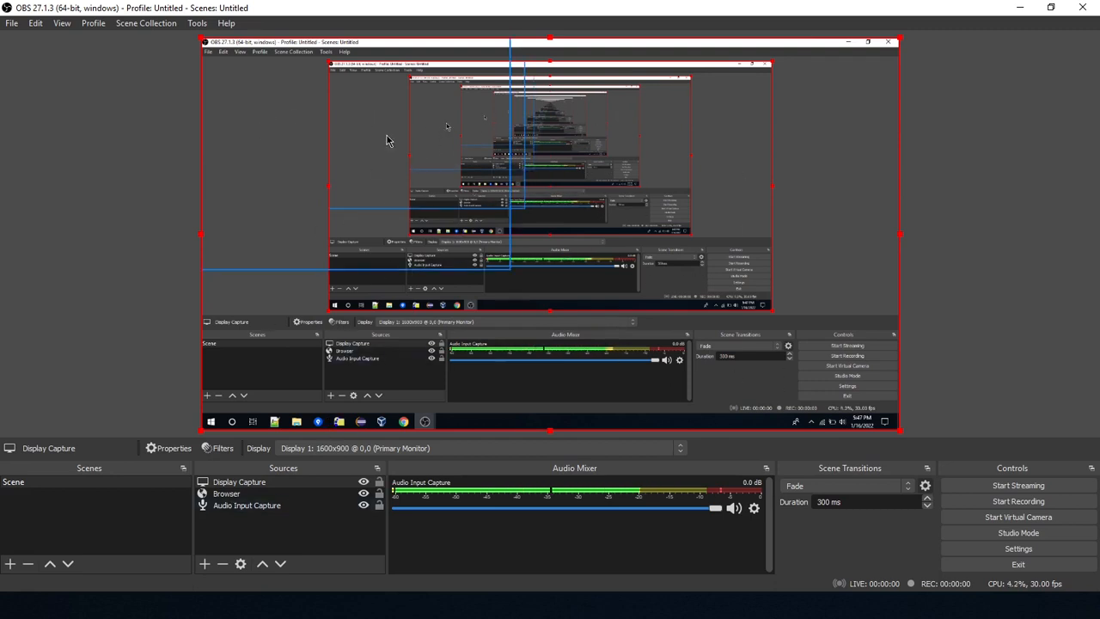
- Move the Browser source above Display Capture in the source order and back below it
click(241, 496)
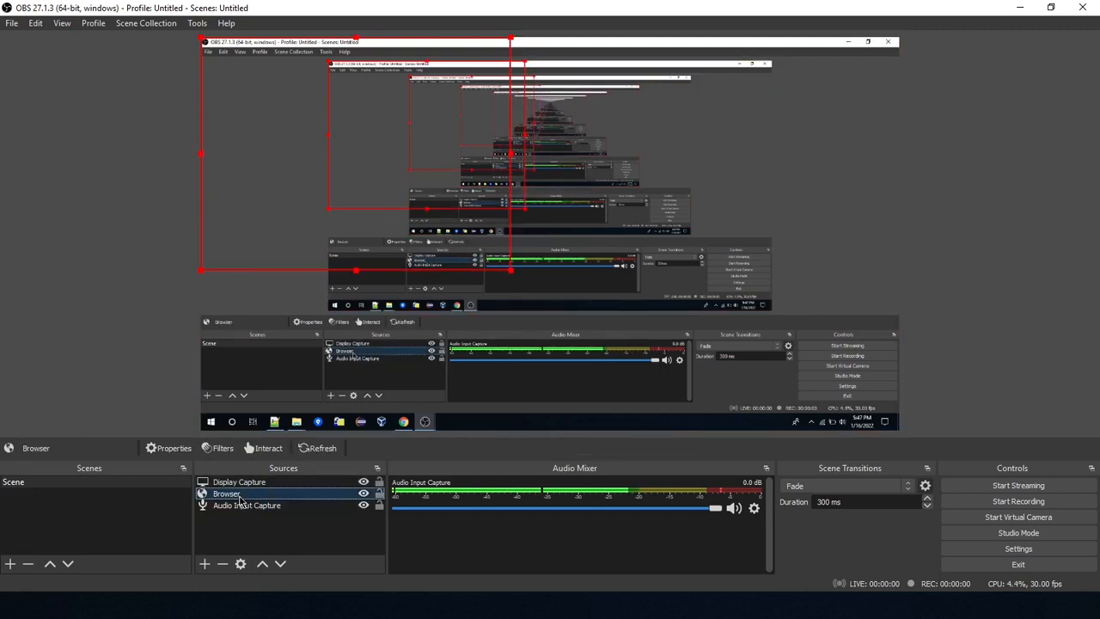
click(320, 378)
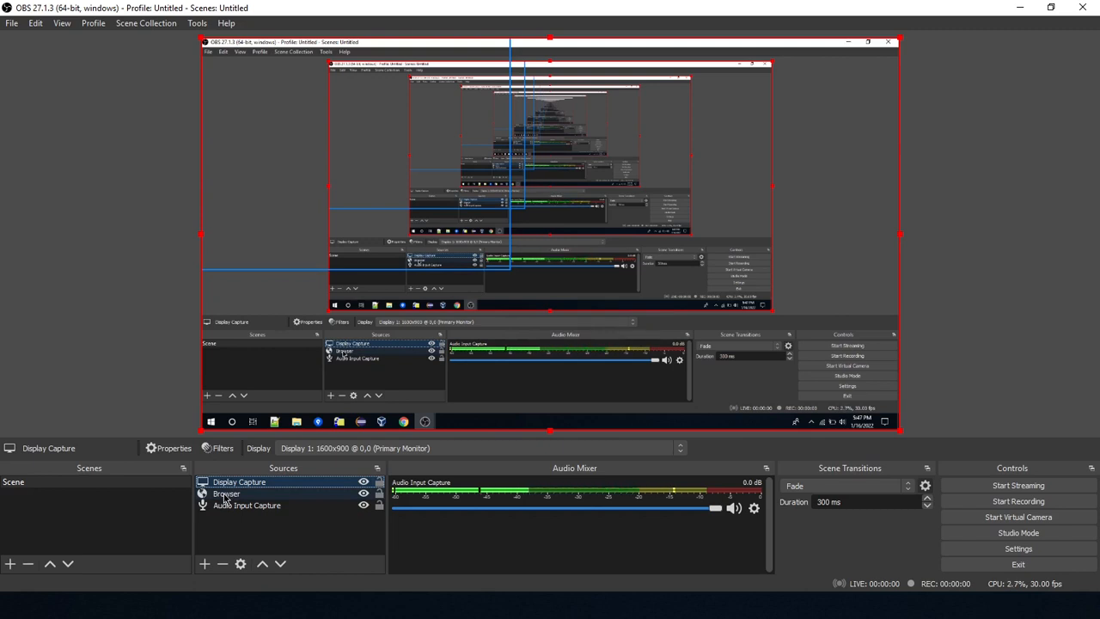
click(225, 495)
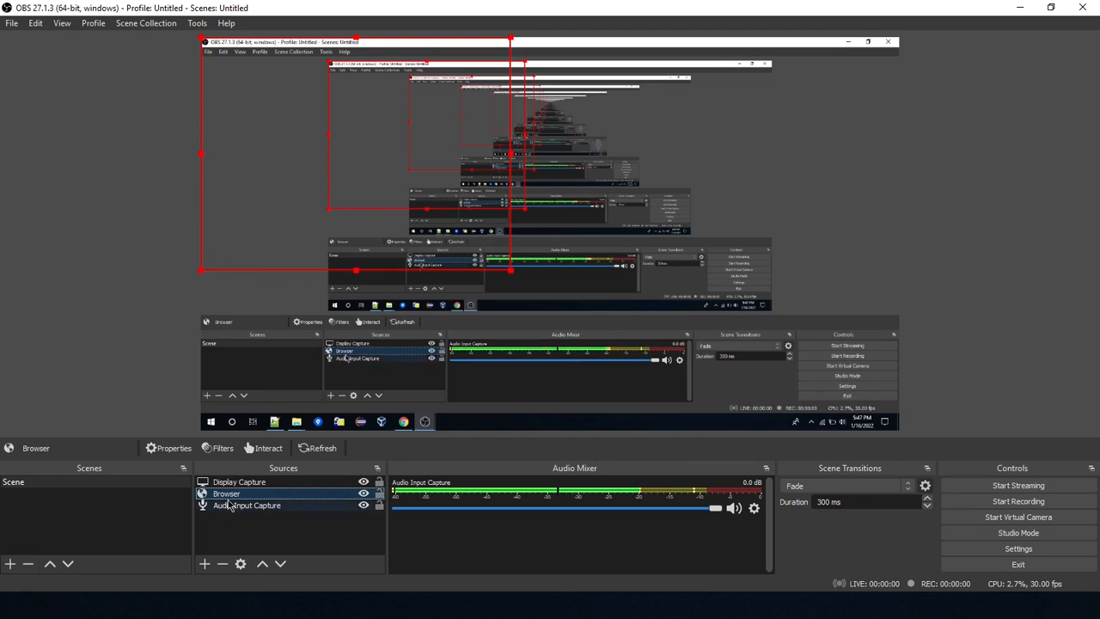
click(263, 564)
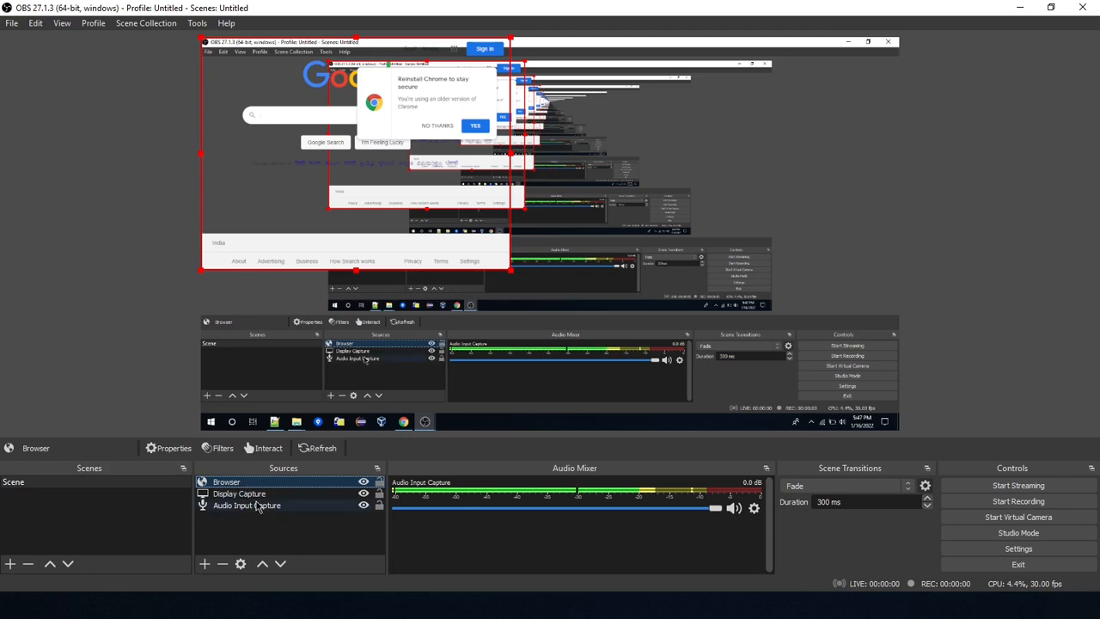
click(280, 564)
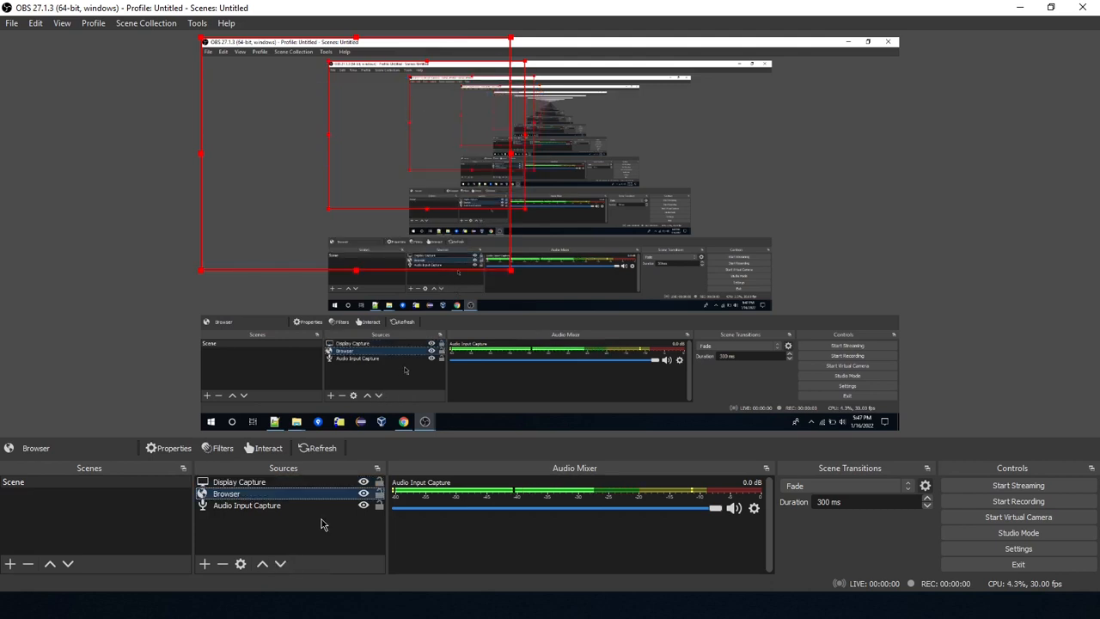
click(542, 380)
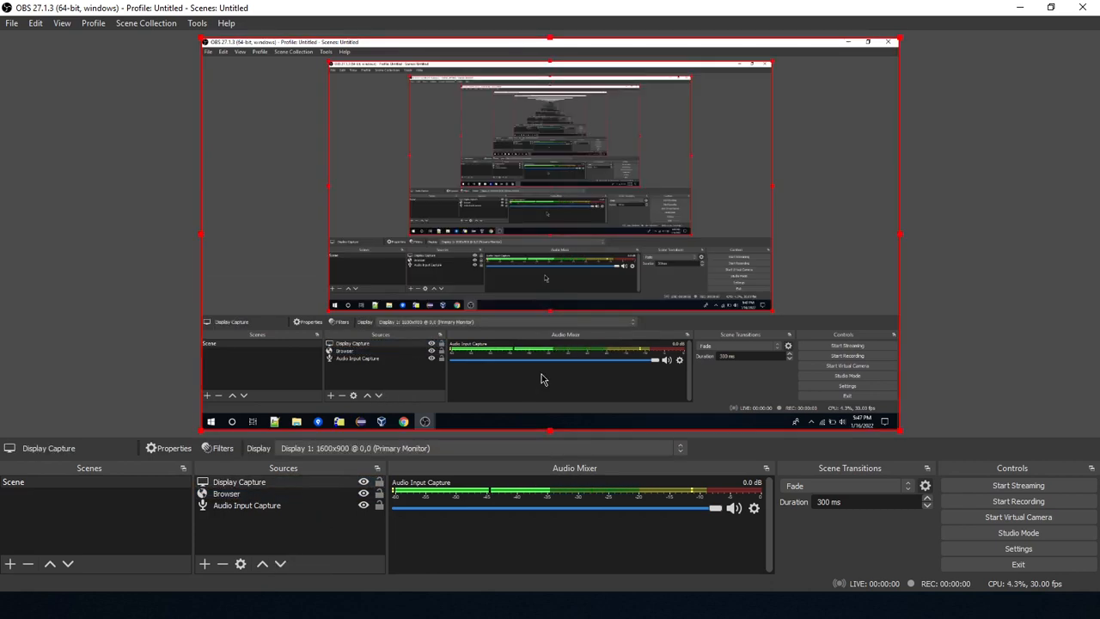
- Shrink the Browser source in the preview to roughly half its width, keeping it in the canvas's upper-left corner
click(239, 485)
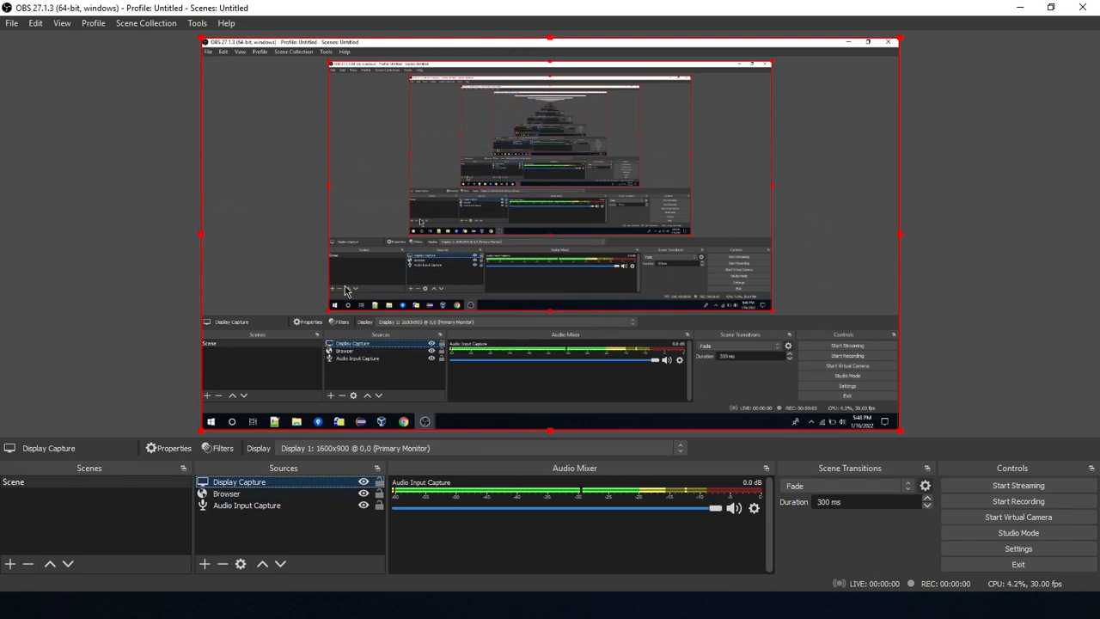
click(266, 177)
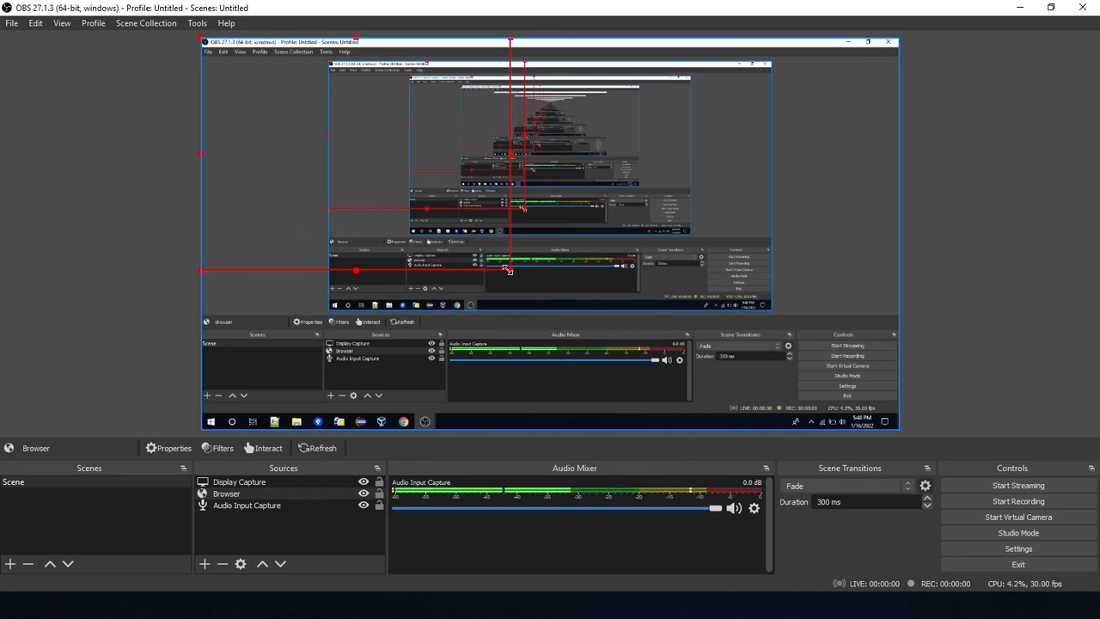
drag(508, 270, 371, 165)
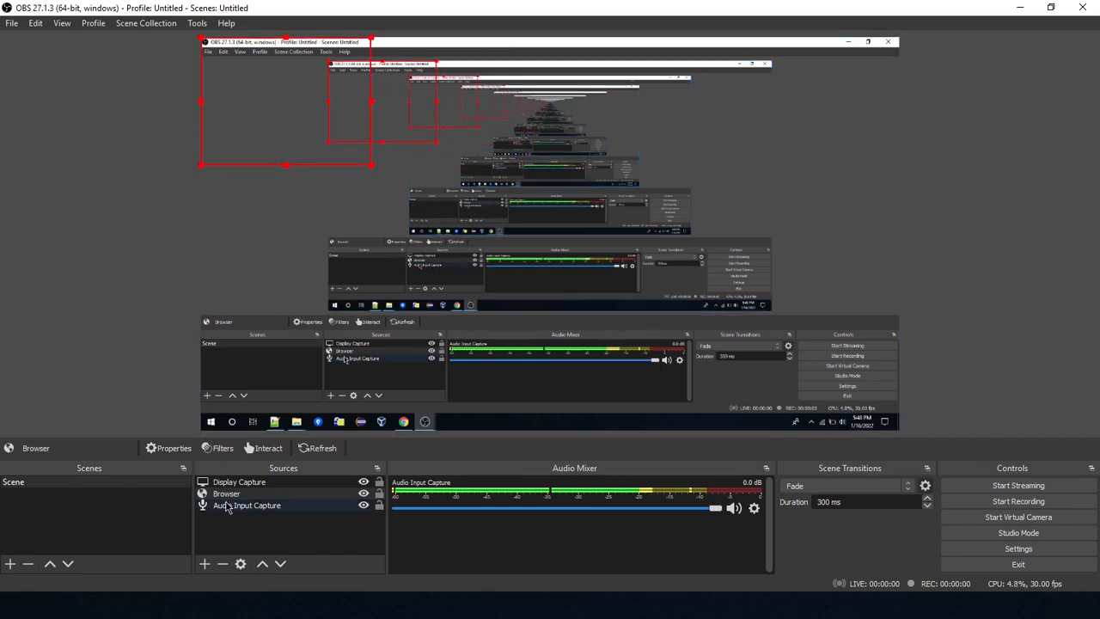
- Move the Browser source above Display Capture so it overlays the screen capture, and select each of them in the preview
click(223, 495)
click(262, 567)
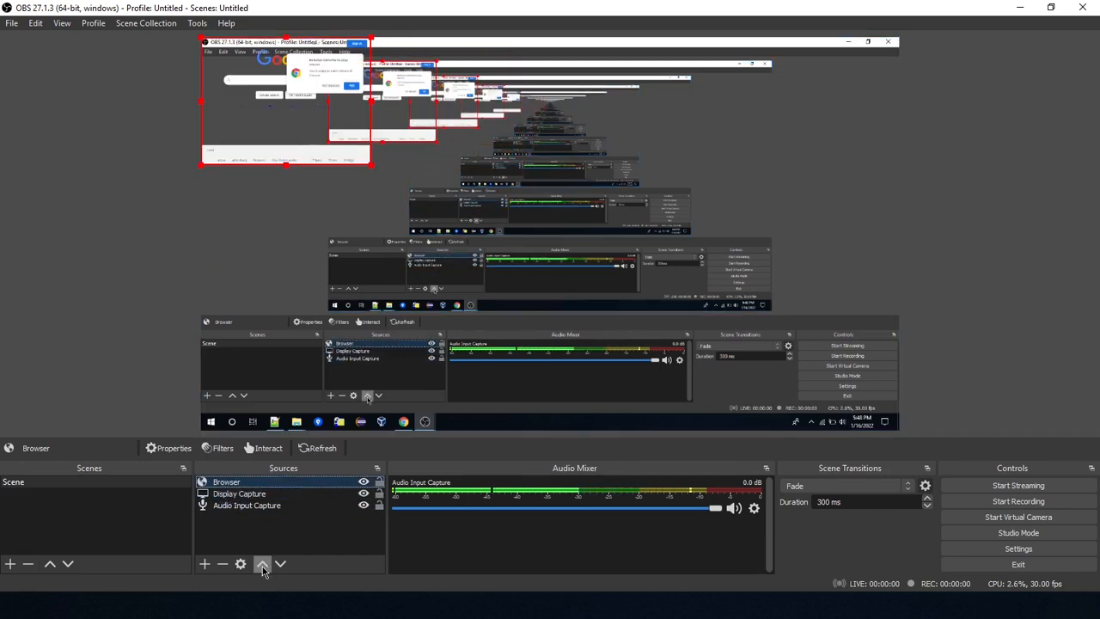
click(399, 321)
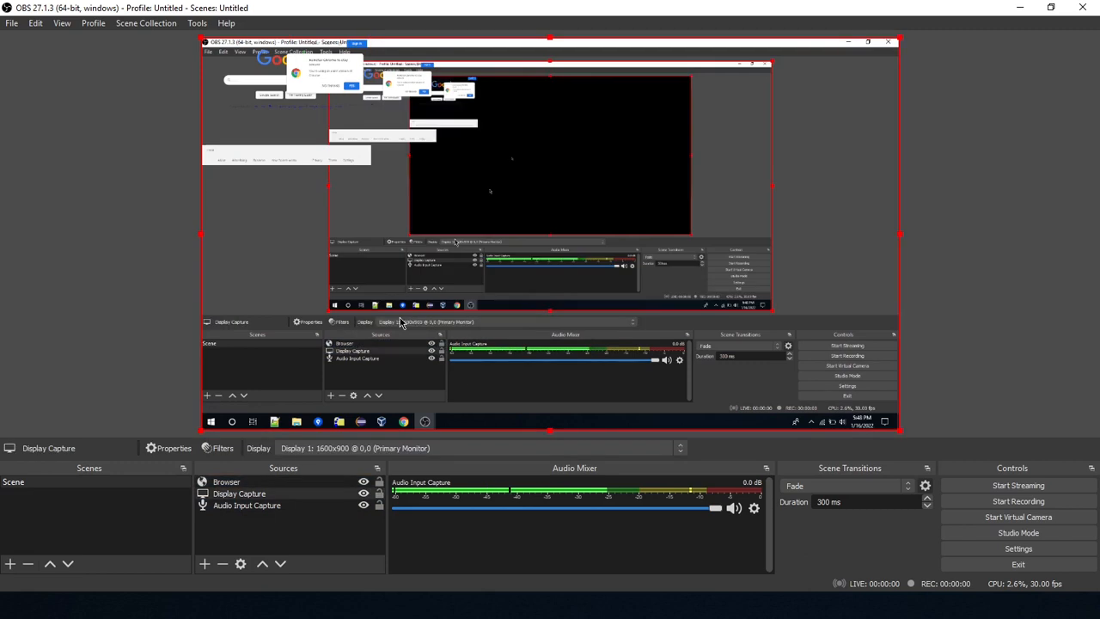
click(280, 130)
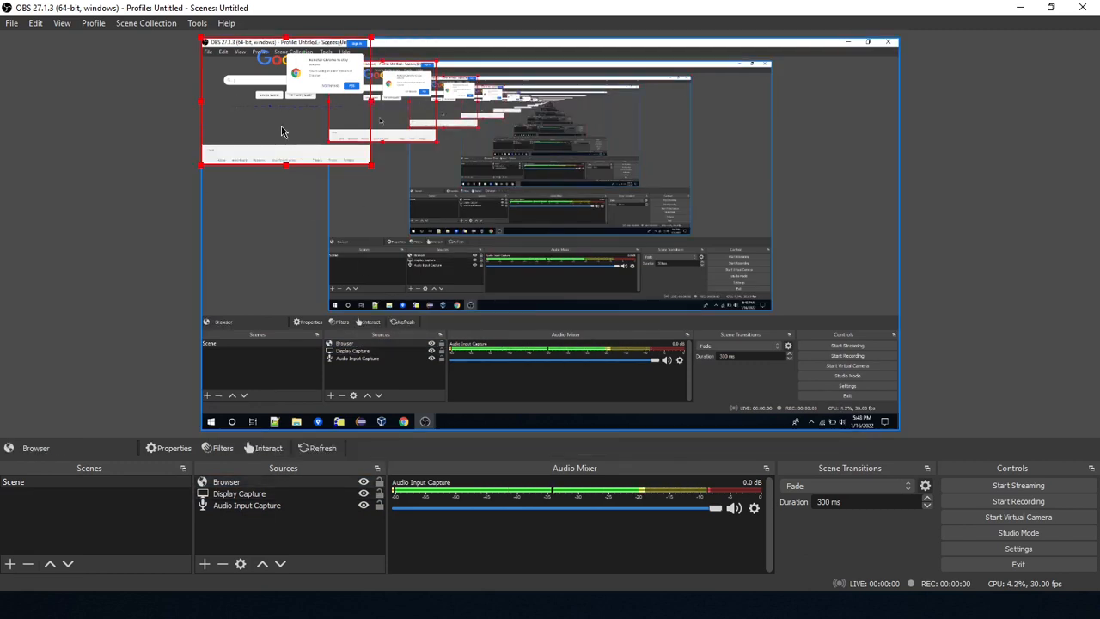
click(730, 255)
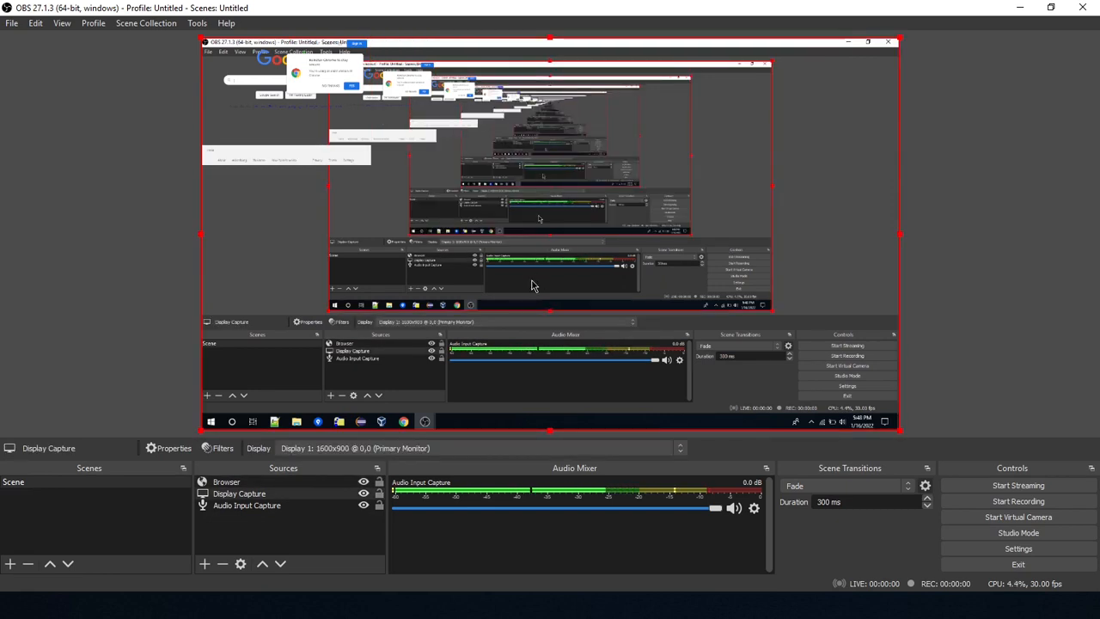
click(228, 78)
click(386, 221)
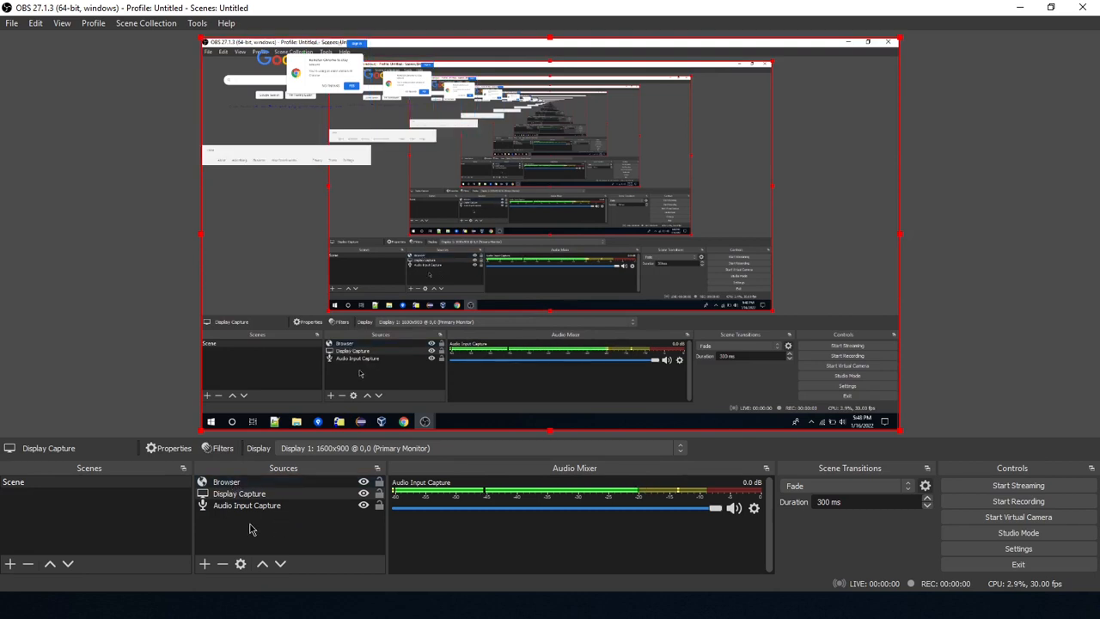
- Switch to Chrome and read the Sources Guide's Display Capture section, including its Add Existing note, up to Game Capture
click(205, 565)
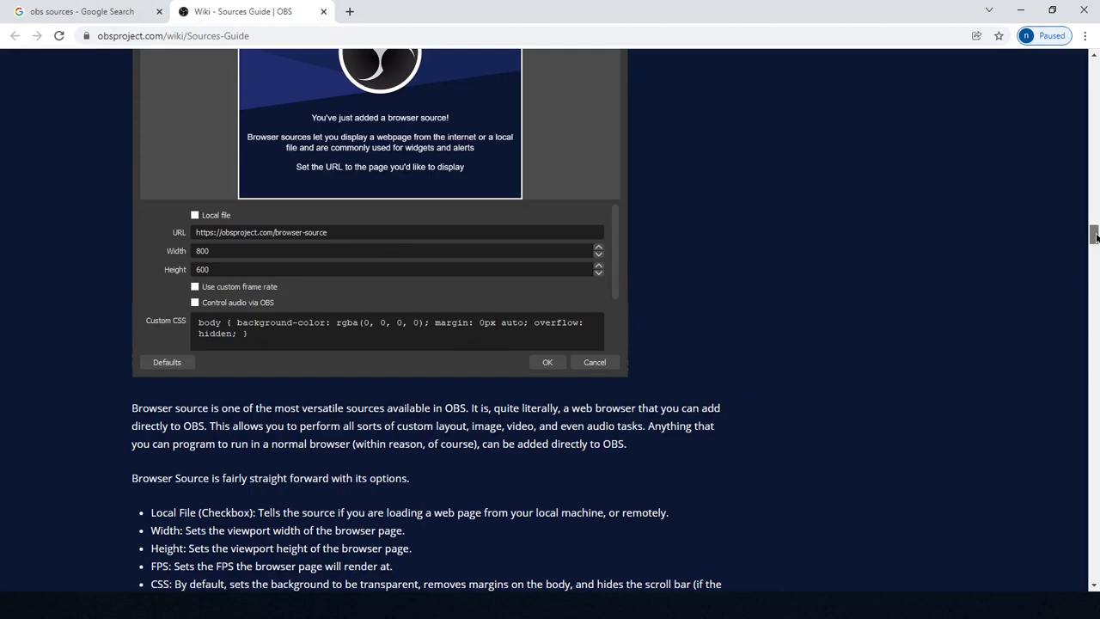
drag(1090, 236, 1090, 265)
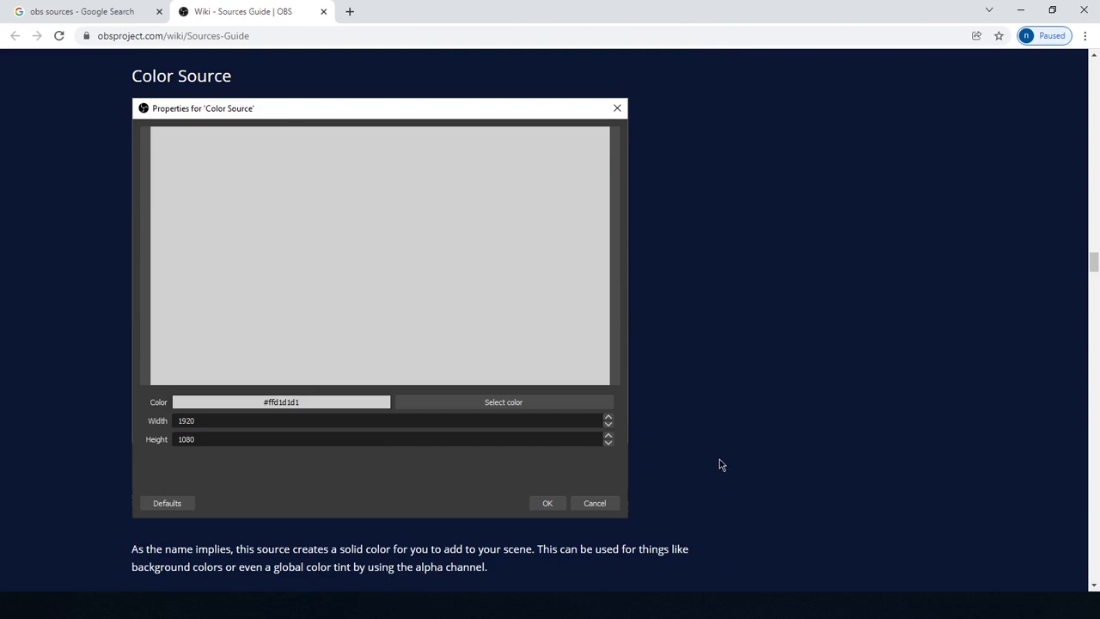
drag(1090, 258, 1092, 292)
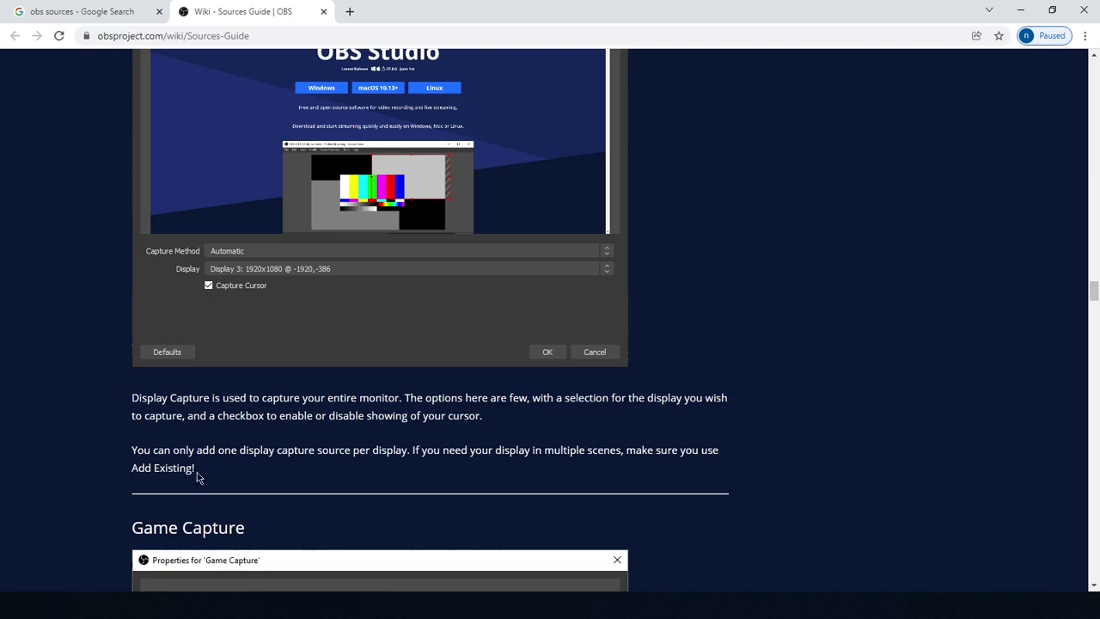
drag(154, 468, 240, 471)
click(241, 471)
drag(1092, 295, 1094, 310)
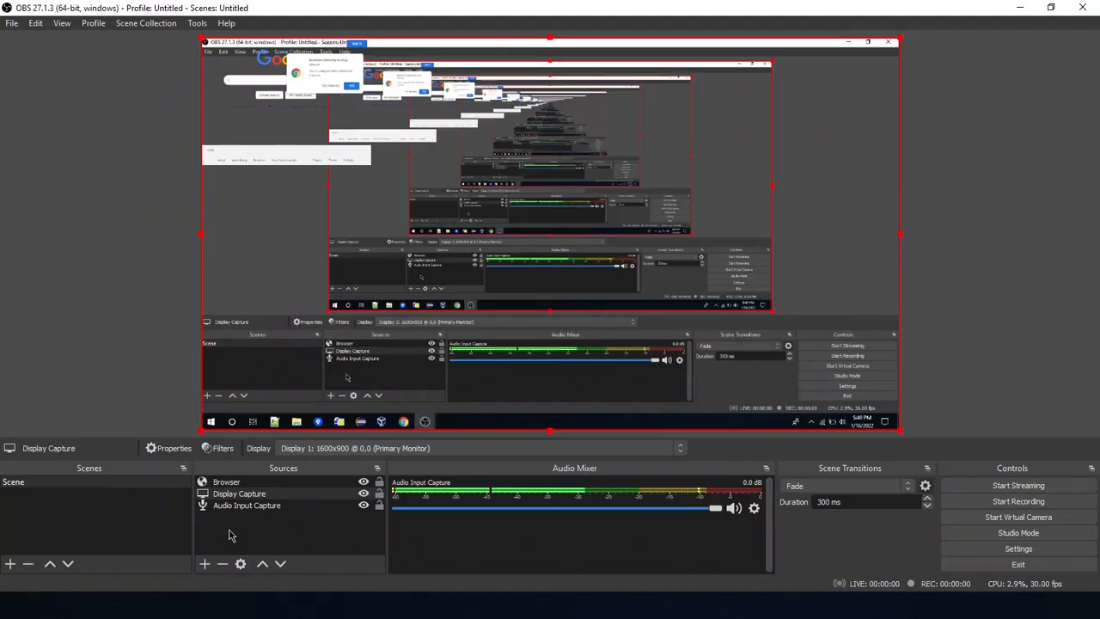
- Switch back to OBS and add a new Game Capture source to the scene under its default name
click(205, 563)
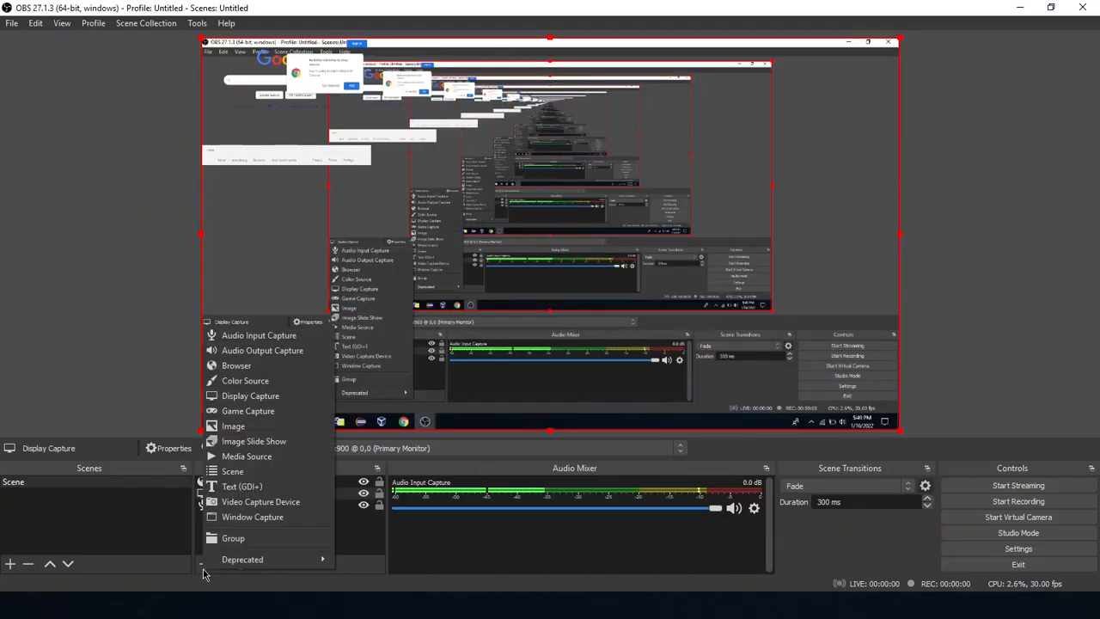
click(251, 416)
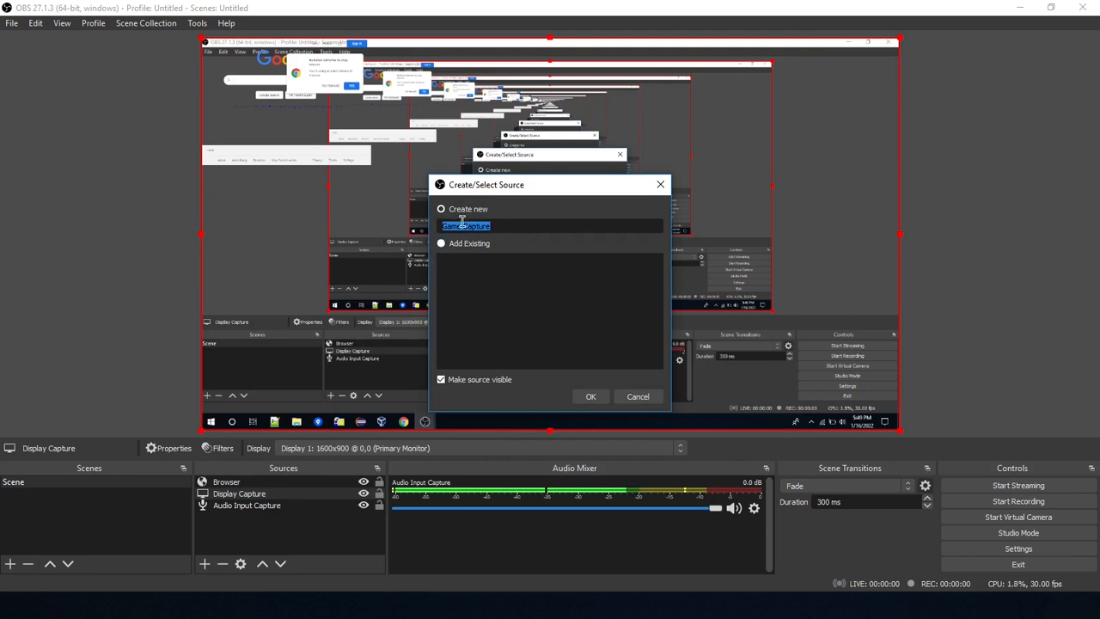
click(589, 396)
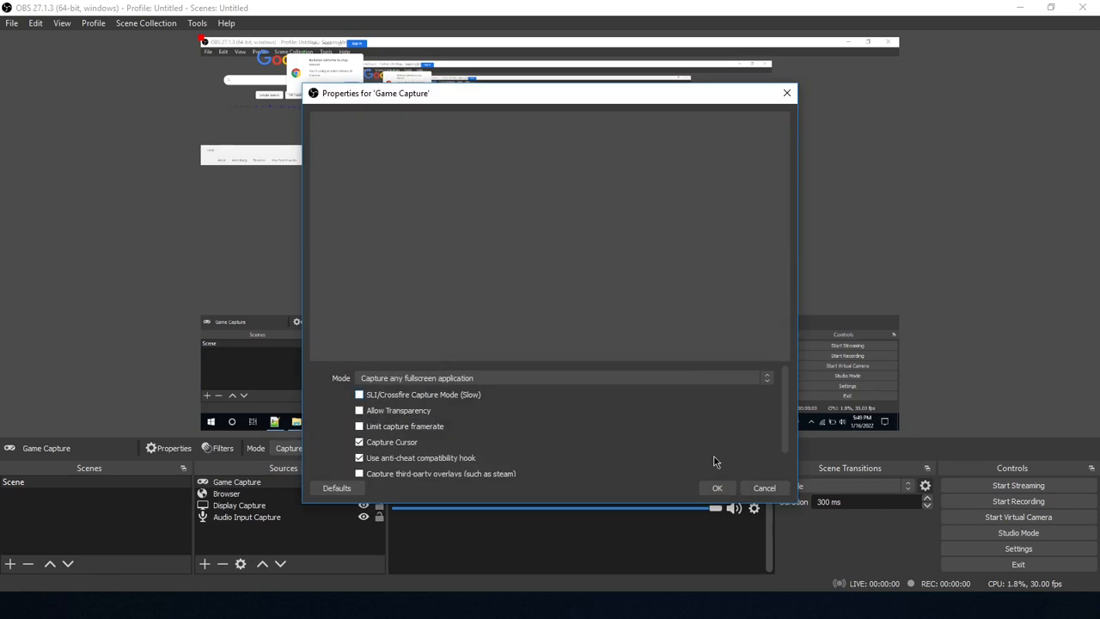
- Review the Game Capture capture options from Mode down to Hook Rate and close its properties without applying changes
drag(785, 404, 782, 382)
mouse_move(781, 380)
mouse_down()
mouse_move(782, 464)
mouse_move(779, 374)
mouse_up()
drag(781, 410, 790, 443)
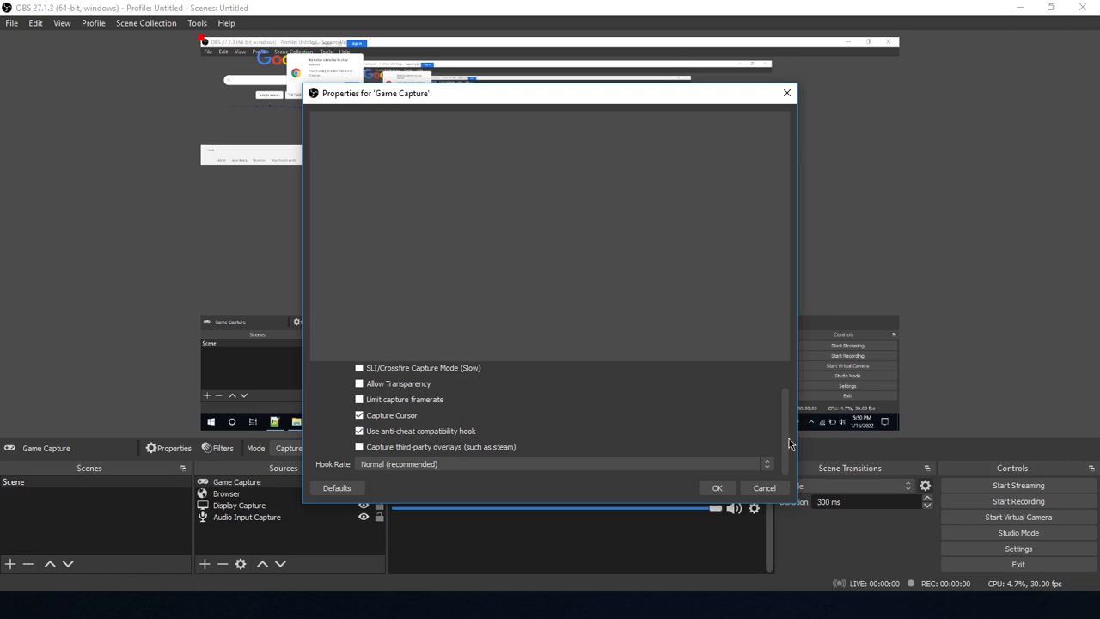
drag(790, 443, 785, 392)
click(763, 487)
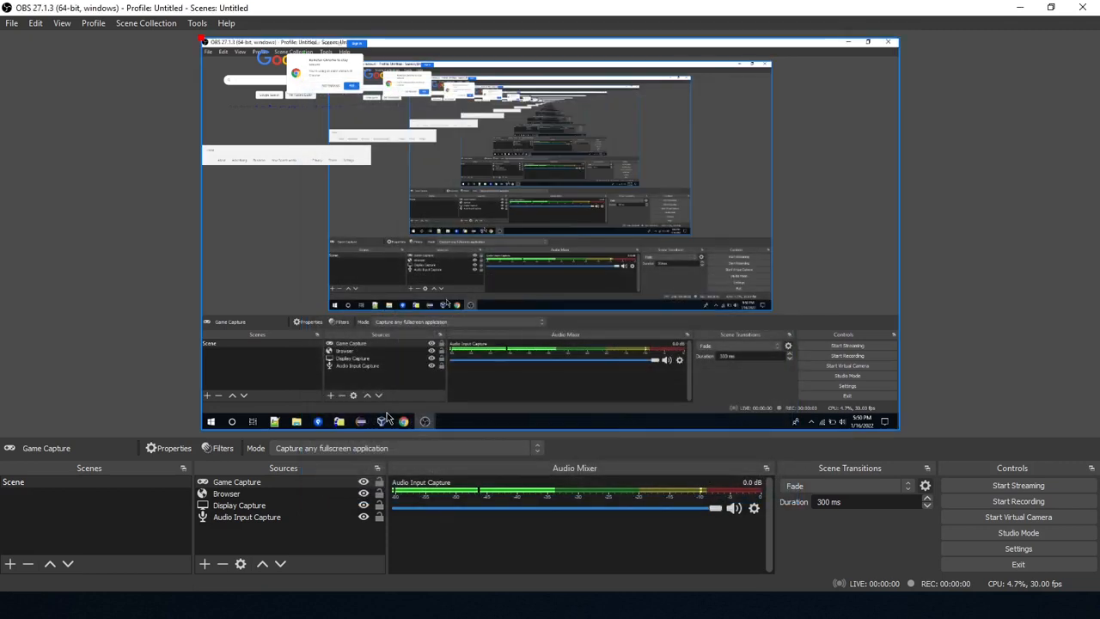
- Remove the Game Capture source from the scene and confirm its removal
click(238, 482)
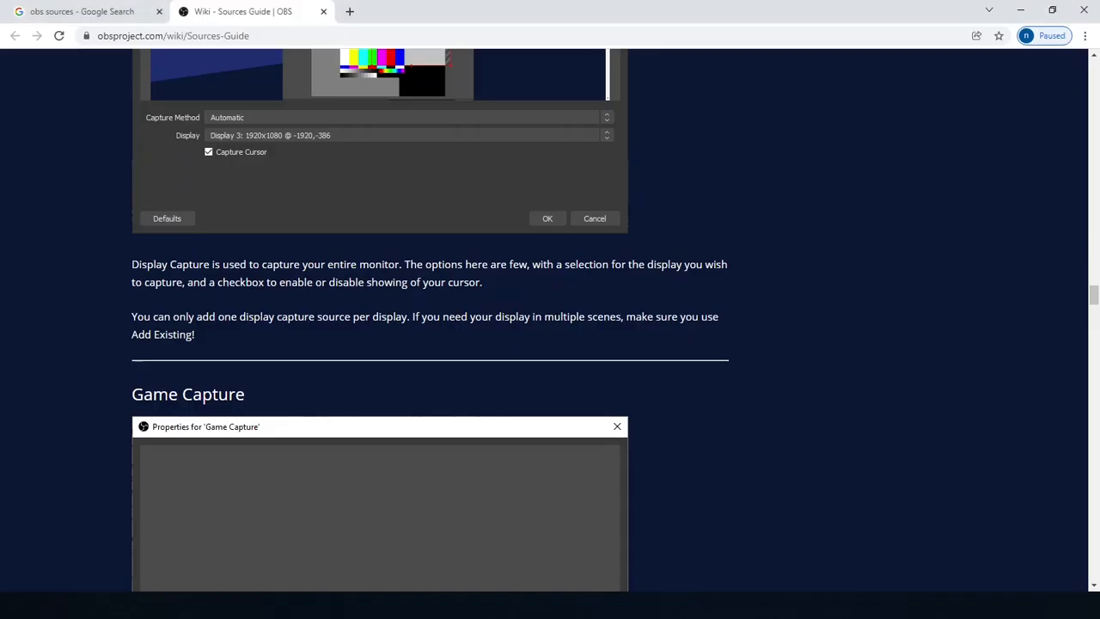
click(353, 604)
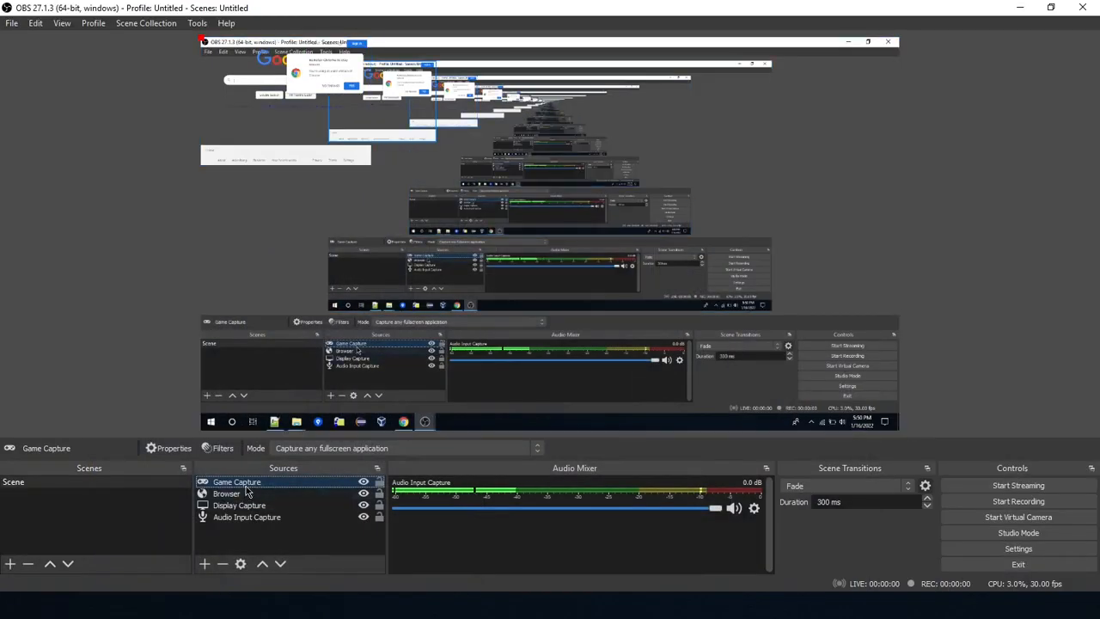
click(221, 563)
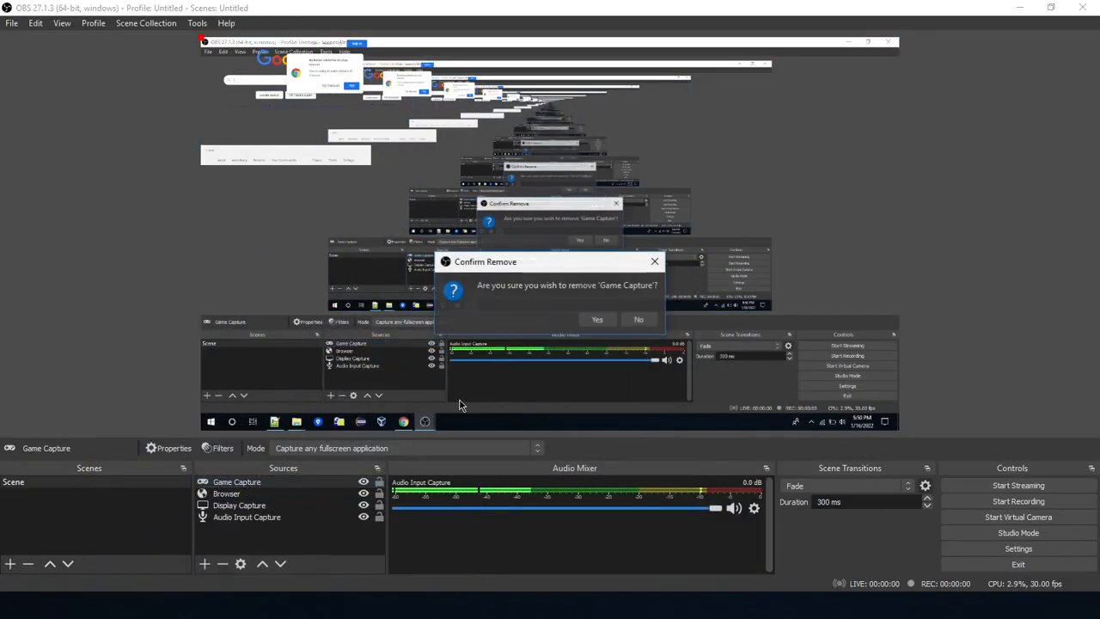
click(597, 318)
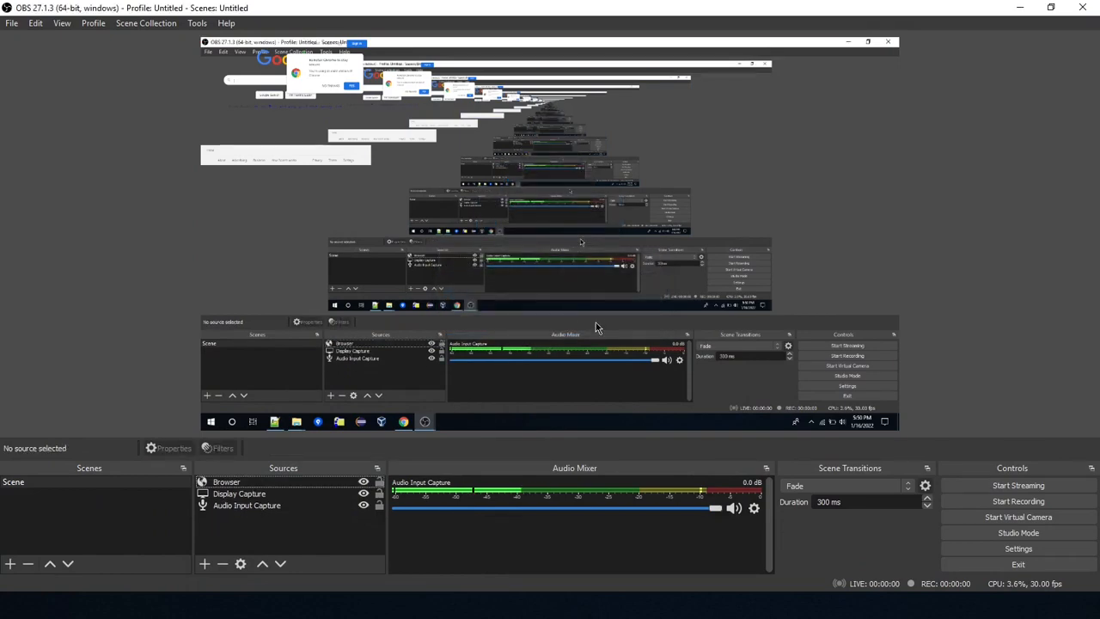
- Switch to Chrome and read the Sources Guide's Game Capture section, covering what the source captures and where to find troubleshooting help
click(319, 605)
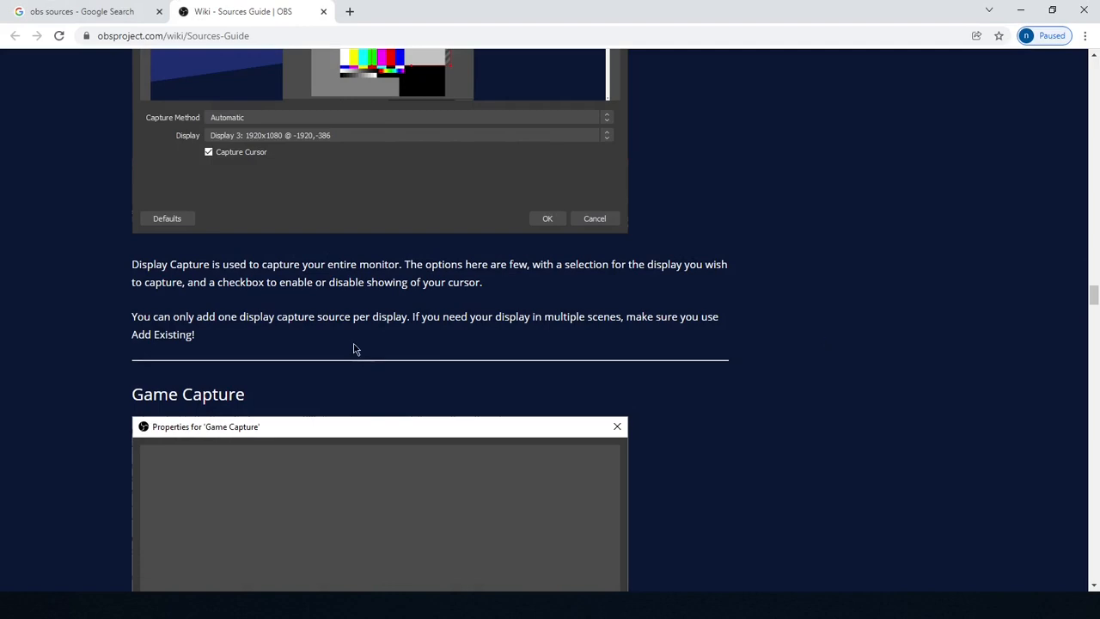
drag(259, 394, 129, 393)
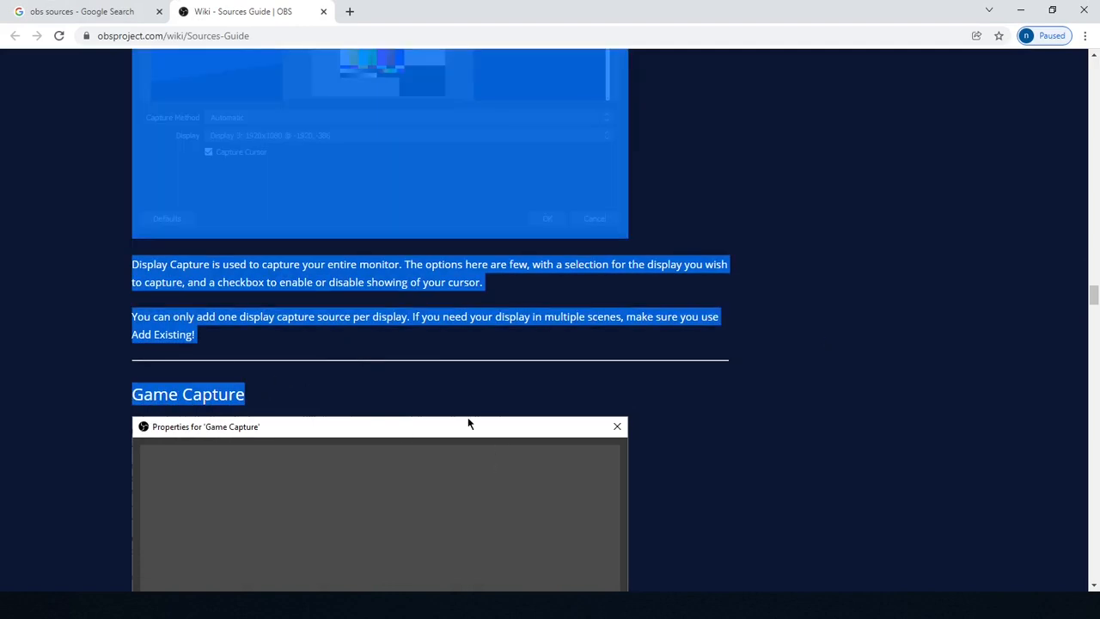
click(416, 410)
drag(1091, 298, 1092, 317)
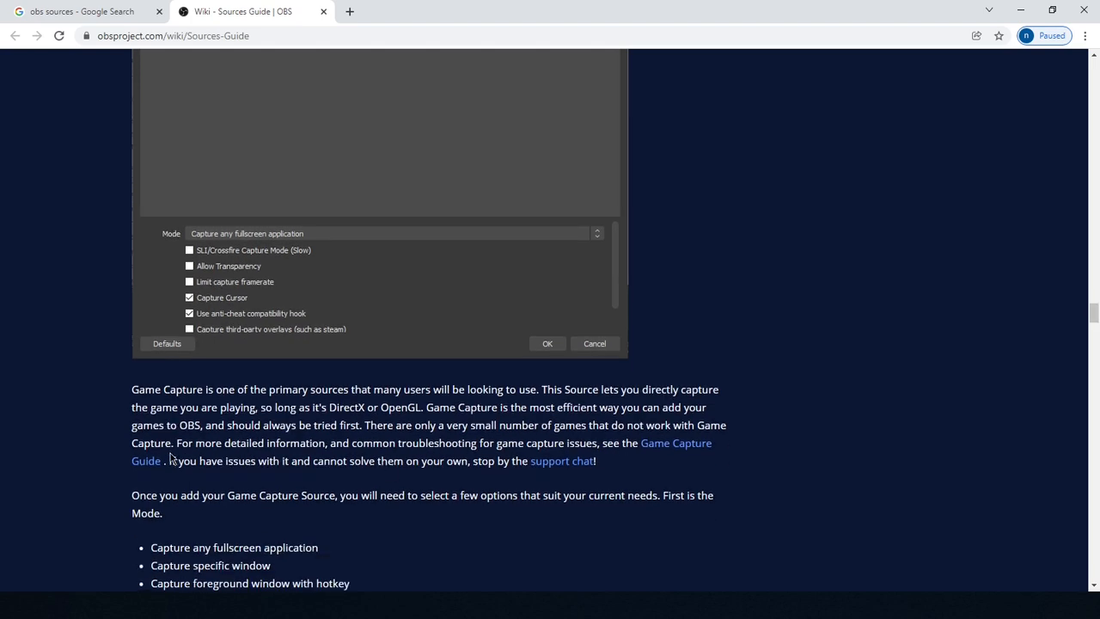
drag(138, 383, 411, 441)
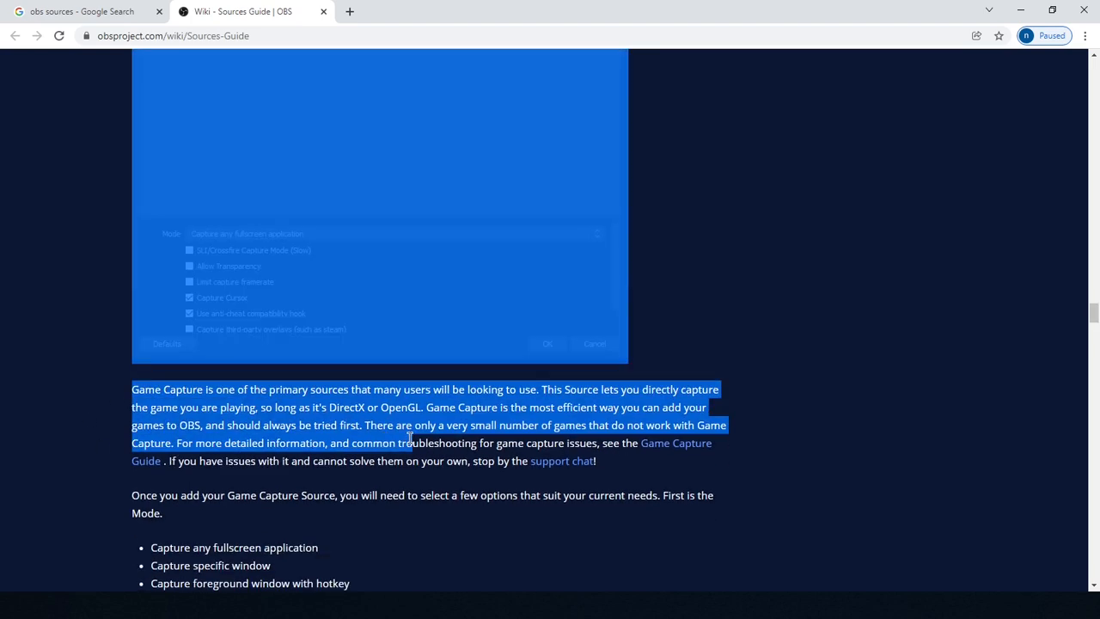
click(455, 440)
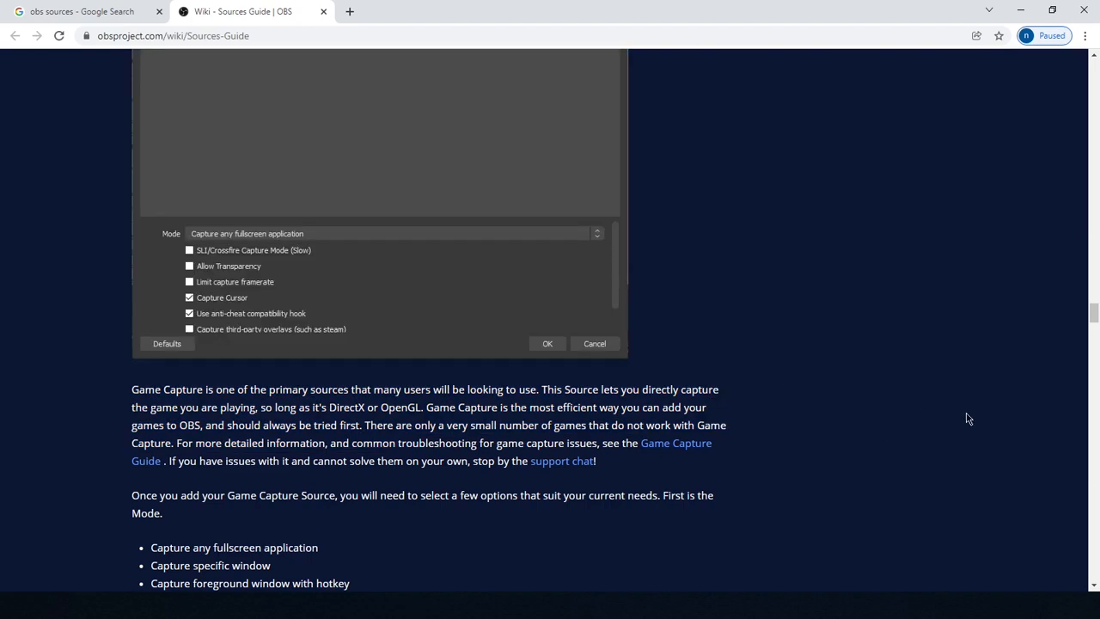
- Switch back to OBS and add a new Image source under its default name, using likeButton.png from the Video Recordings folder
key(alt+Tab)
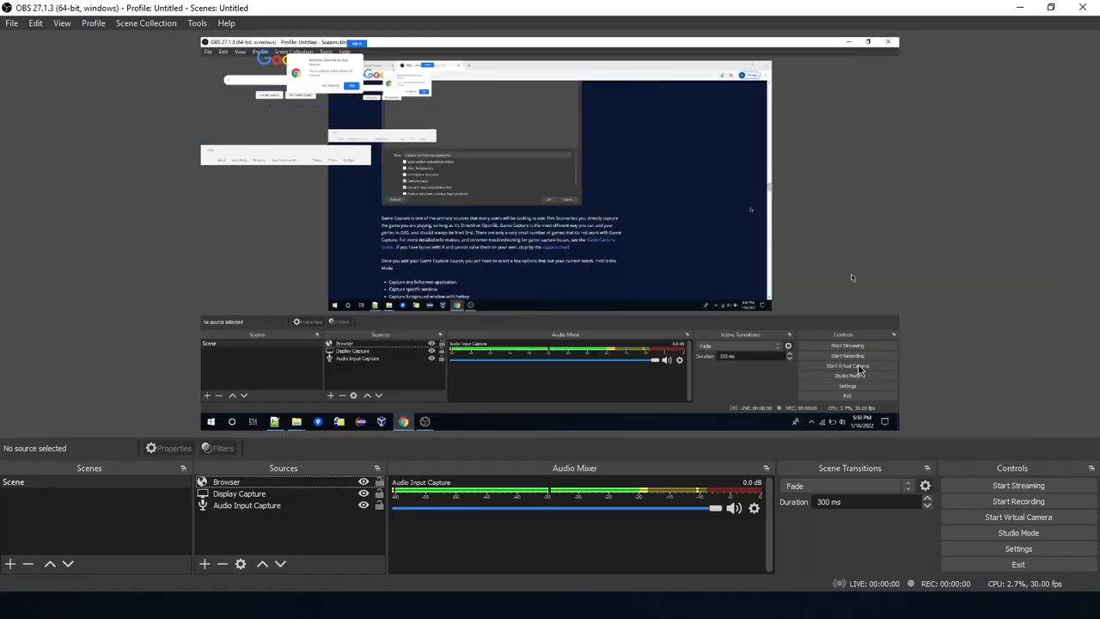
click(207, 564)
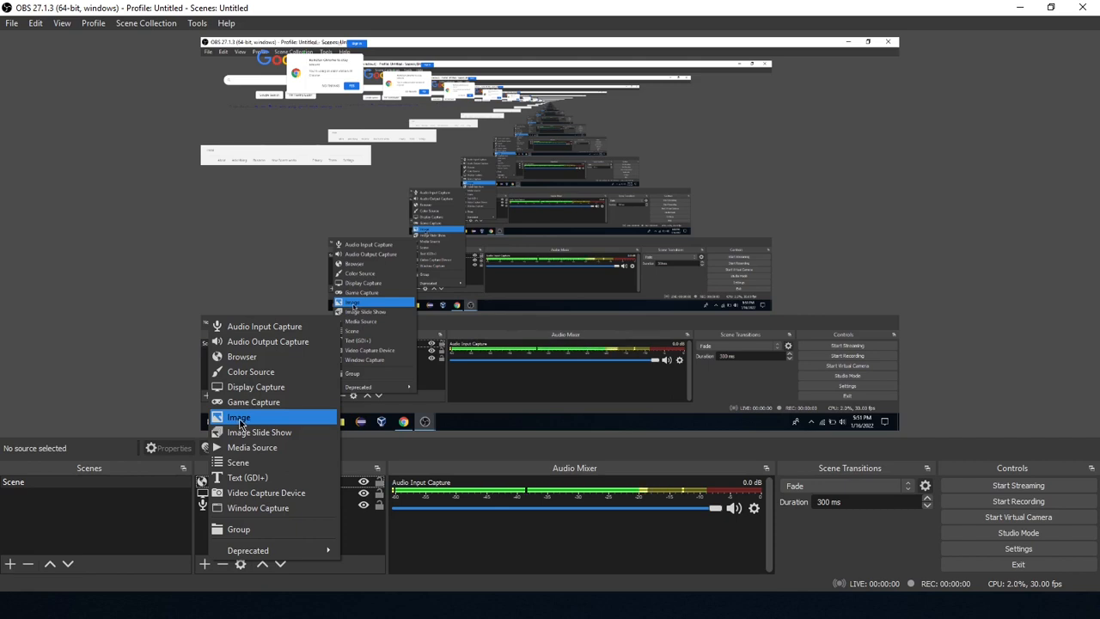
click(247, 422)
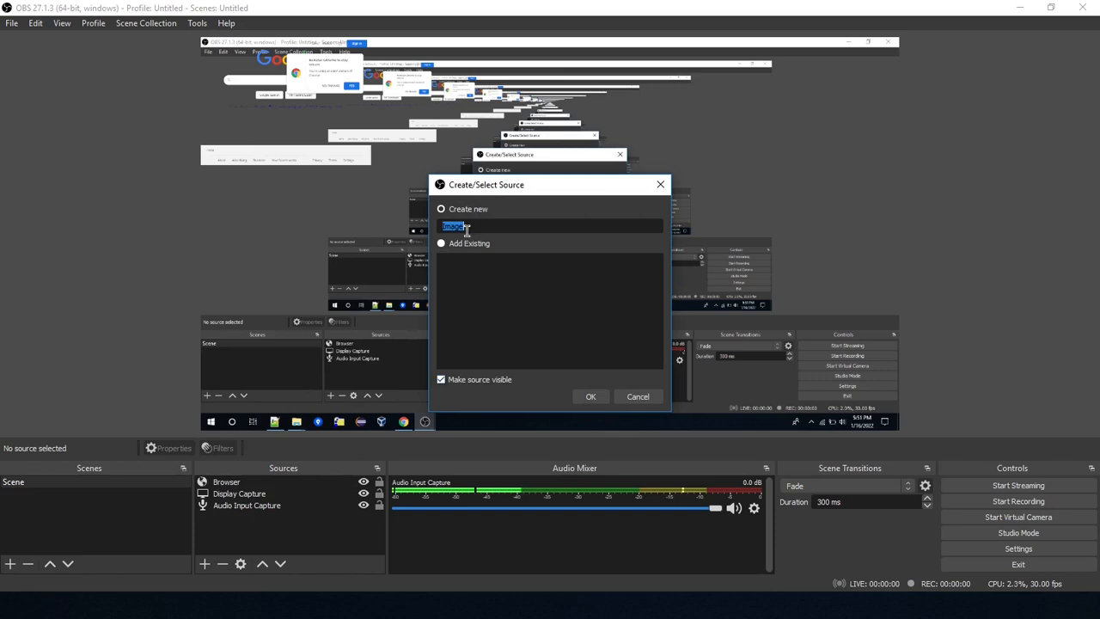
click(588, 396)
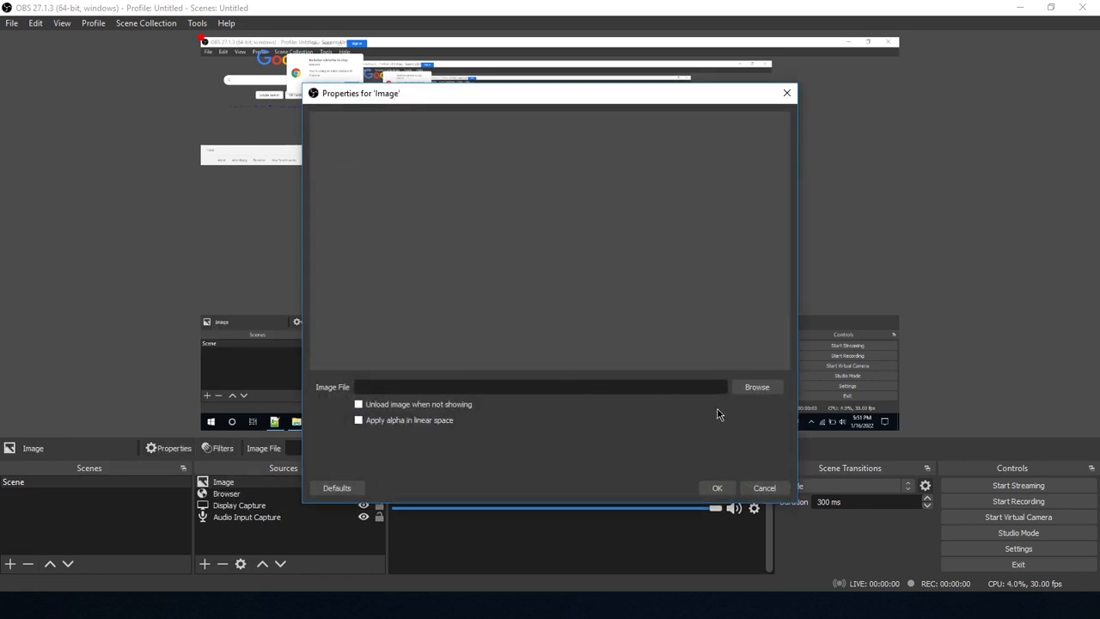
click(757, 387)
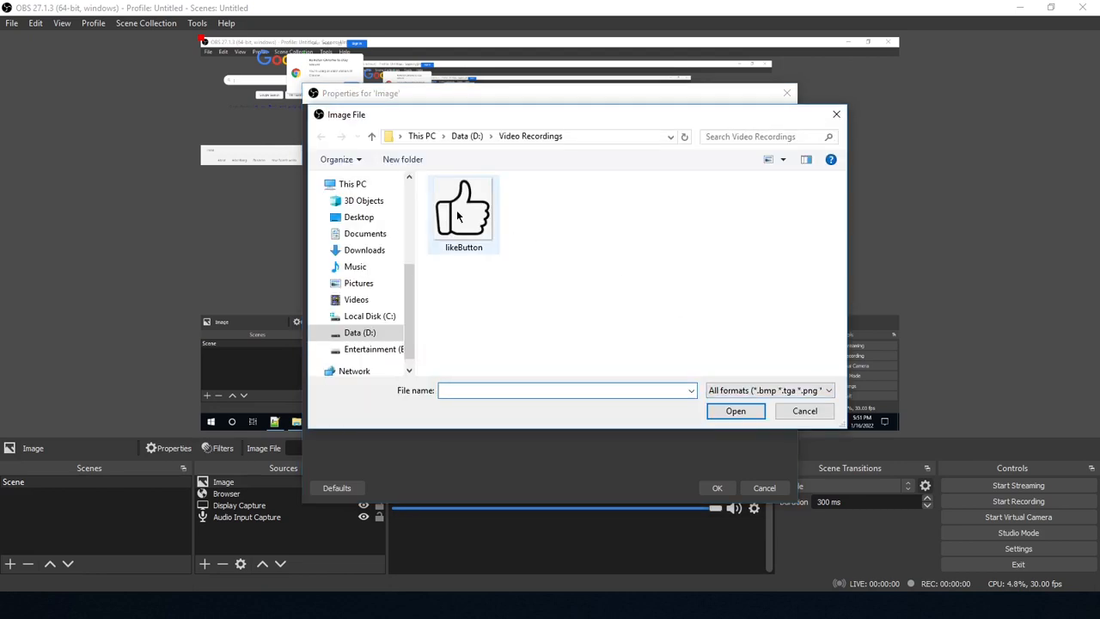
double_click(457, 216)
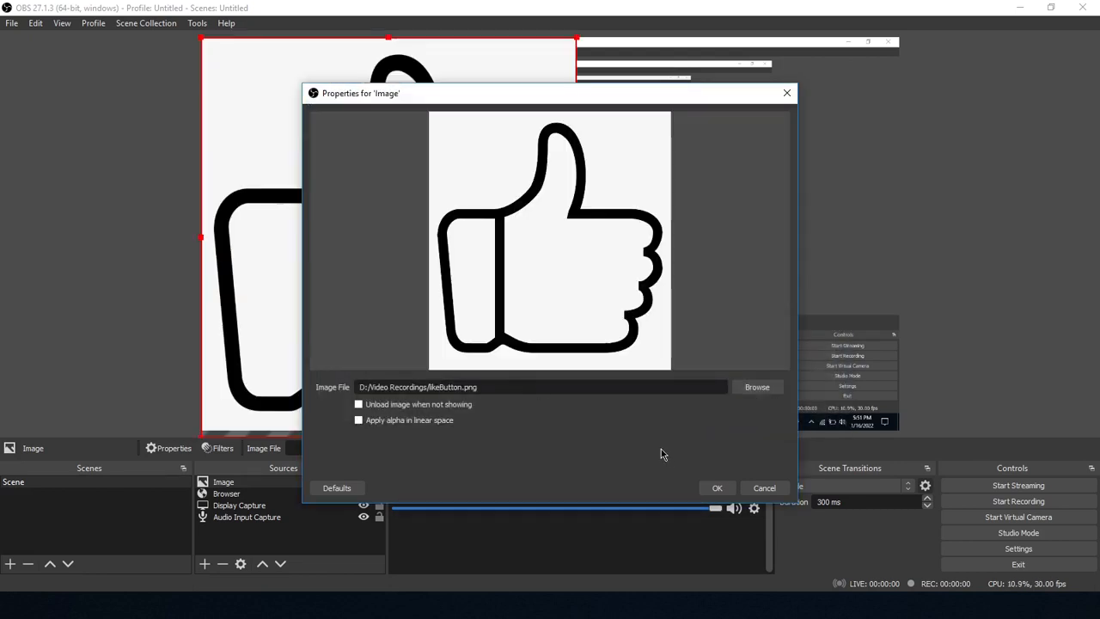
click(716, 488)
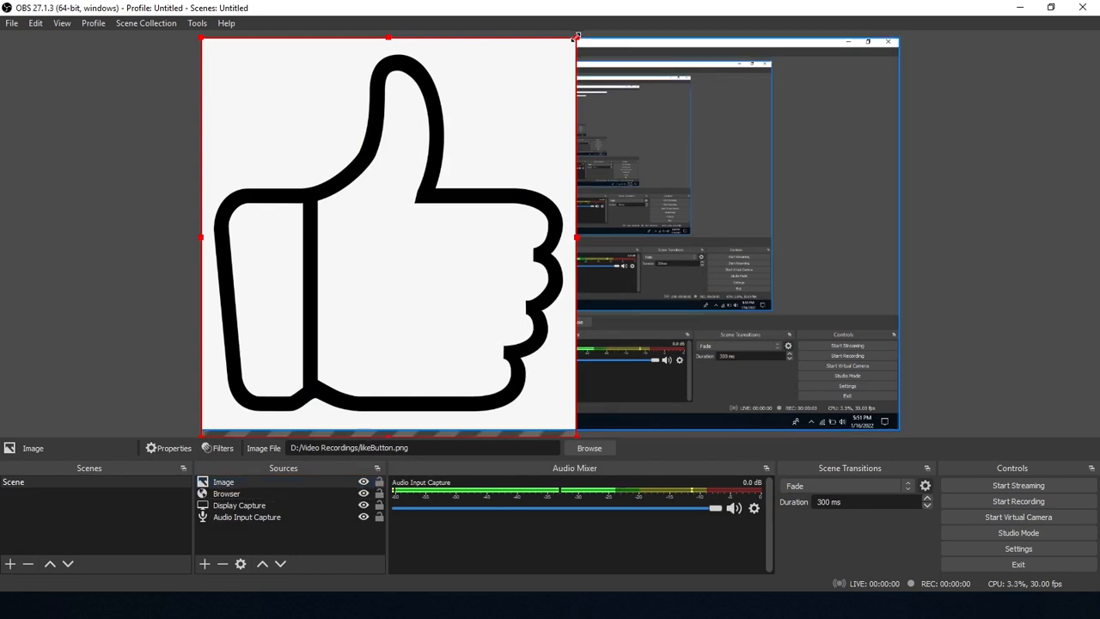
- Shrink the like-button image to a small thumbnail and place it in the lower-right corner of the preview canvas
drag(575, 37, 282, 348)
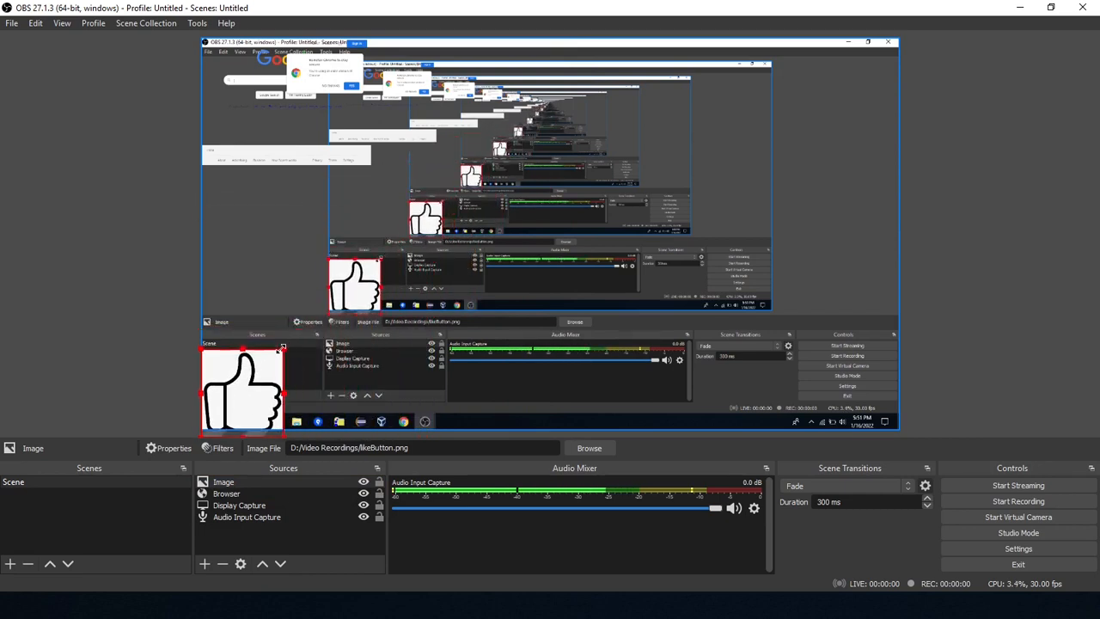
drag(221, 376, 832, 367)
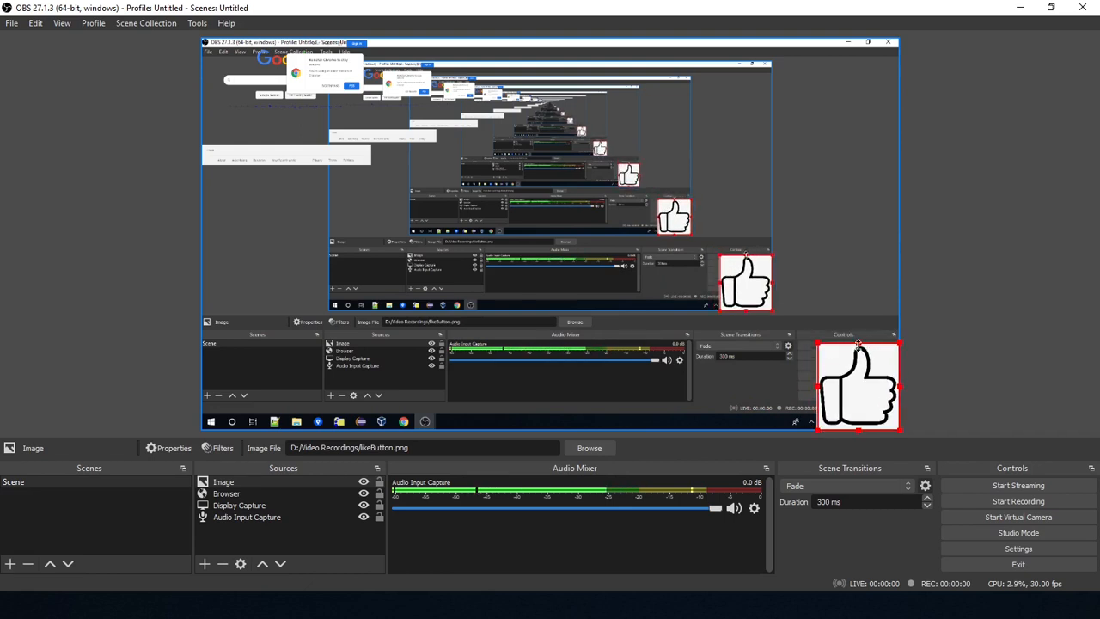
drag(858, 342, 859, 357)
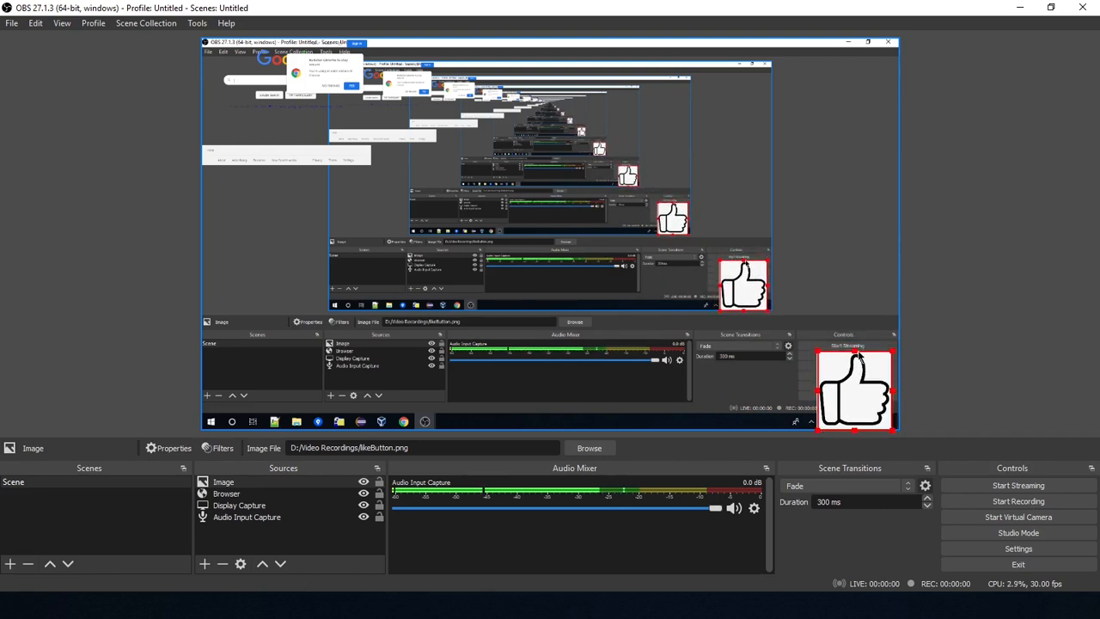
- Add a new Image Slide Show source to the scene under its default name
click(206, 564)
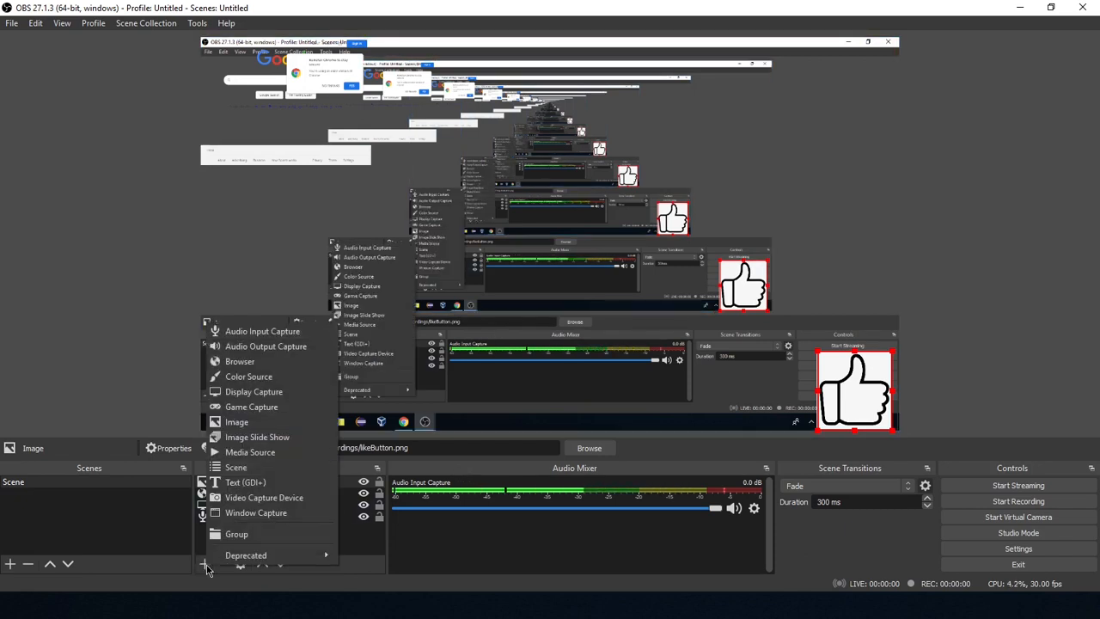
click(266, 438)
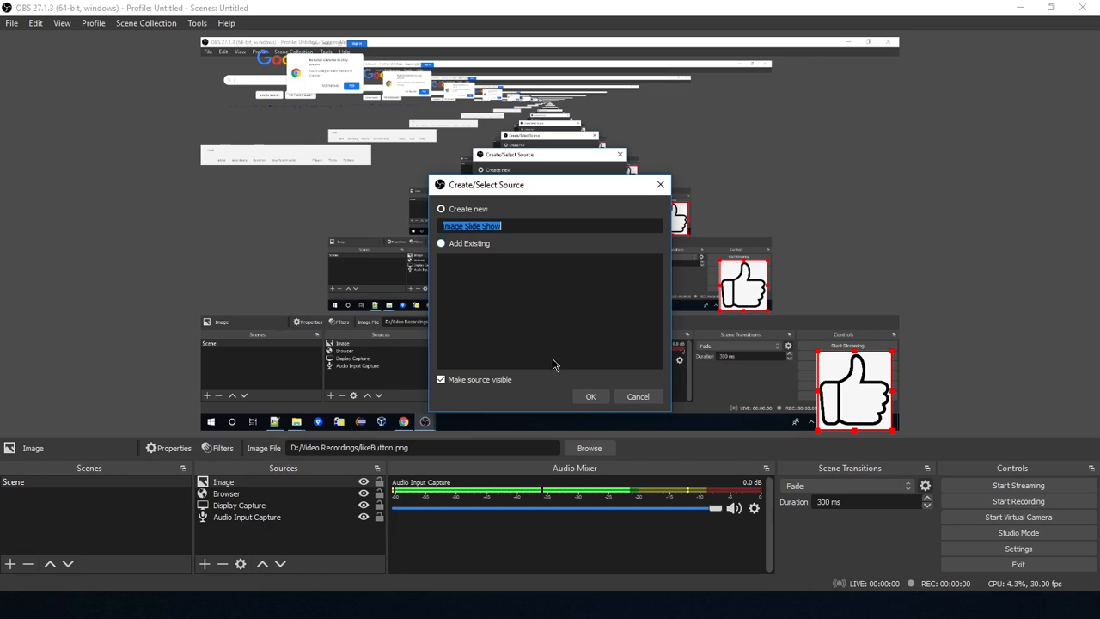
click(590, 396)
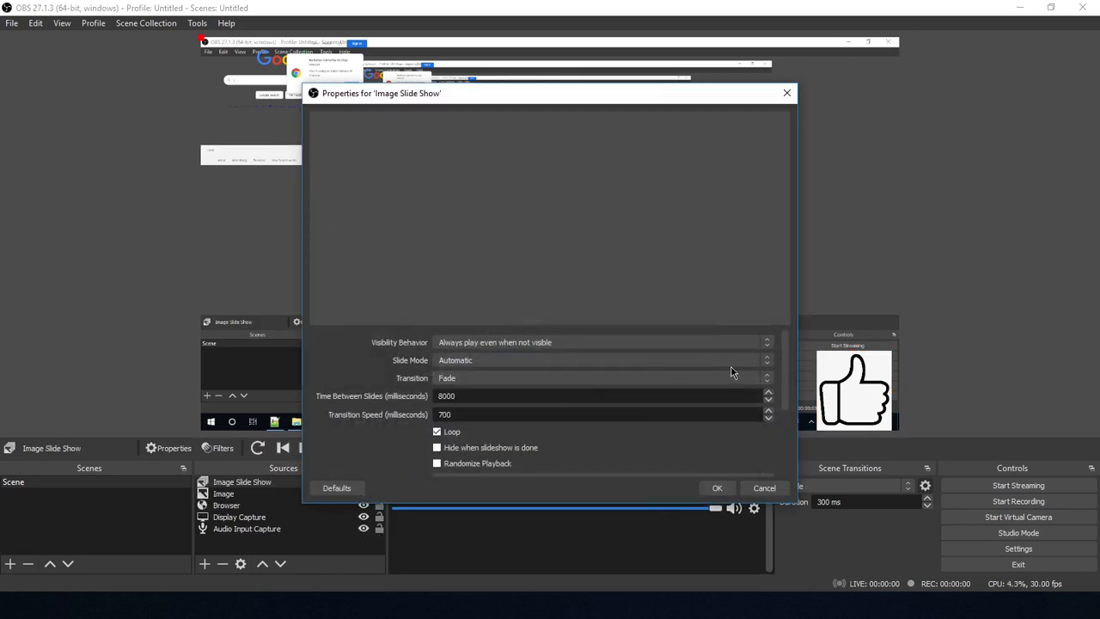
- Review the slide show's timing, playback and image file options, and accept its default properties without adding any images
double_click(475, 395)
click(470, 415)
drag(785, 376, 788, 428)
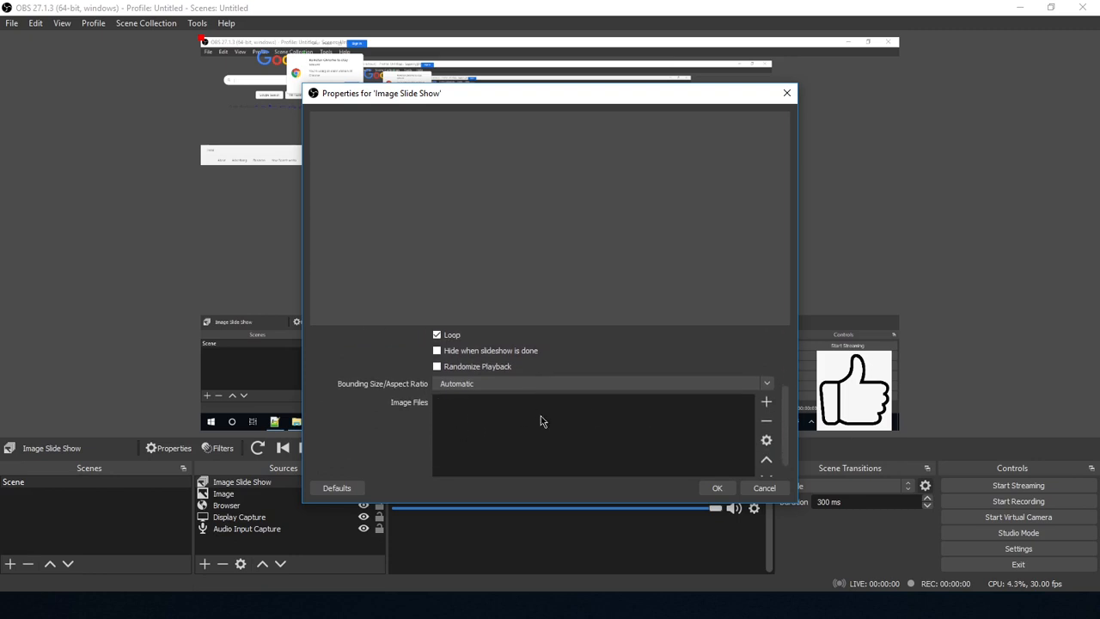
click(766, 404)
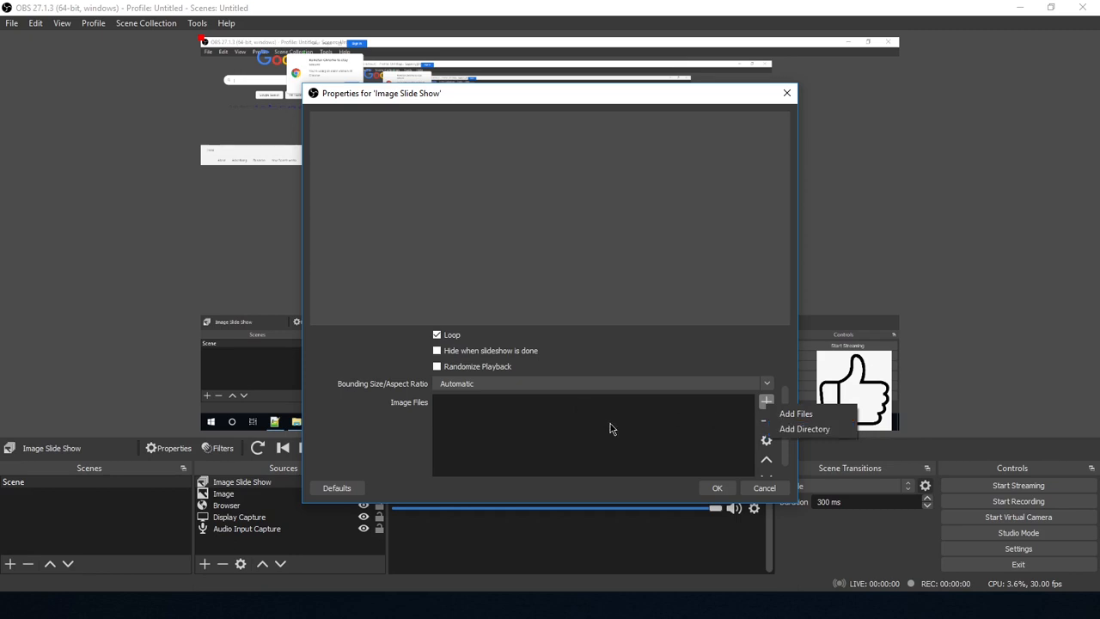
click(792, 429)
scroll(786, 430, up, 1)
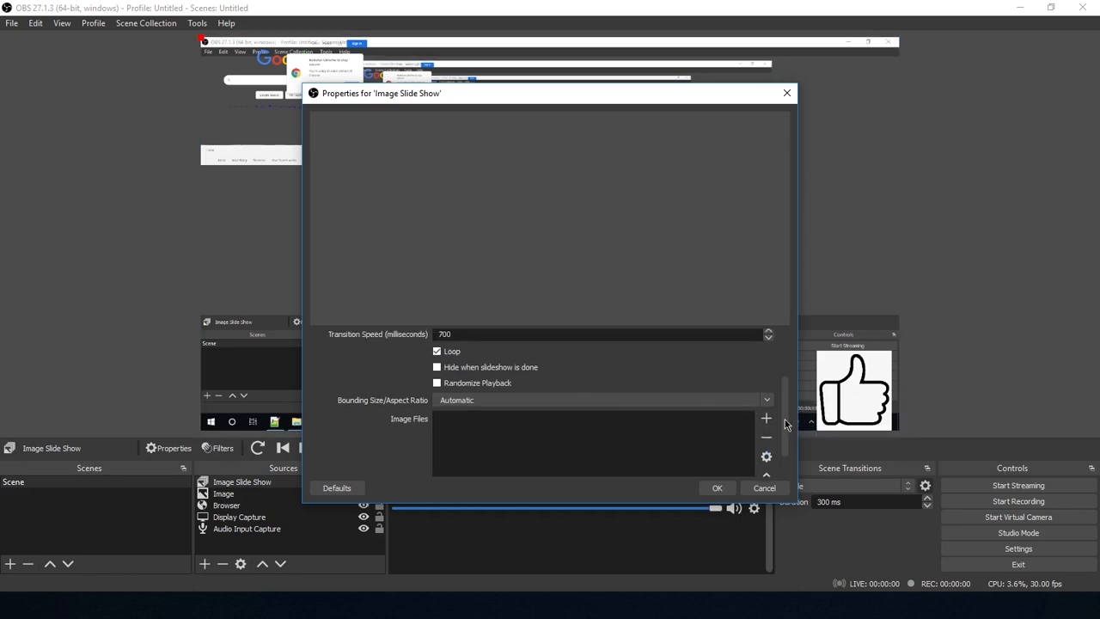
scroll(789, 458, down, 2)
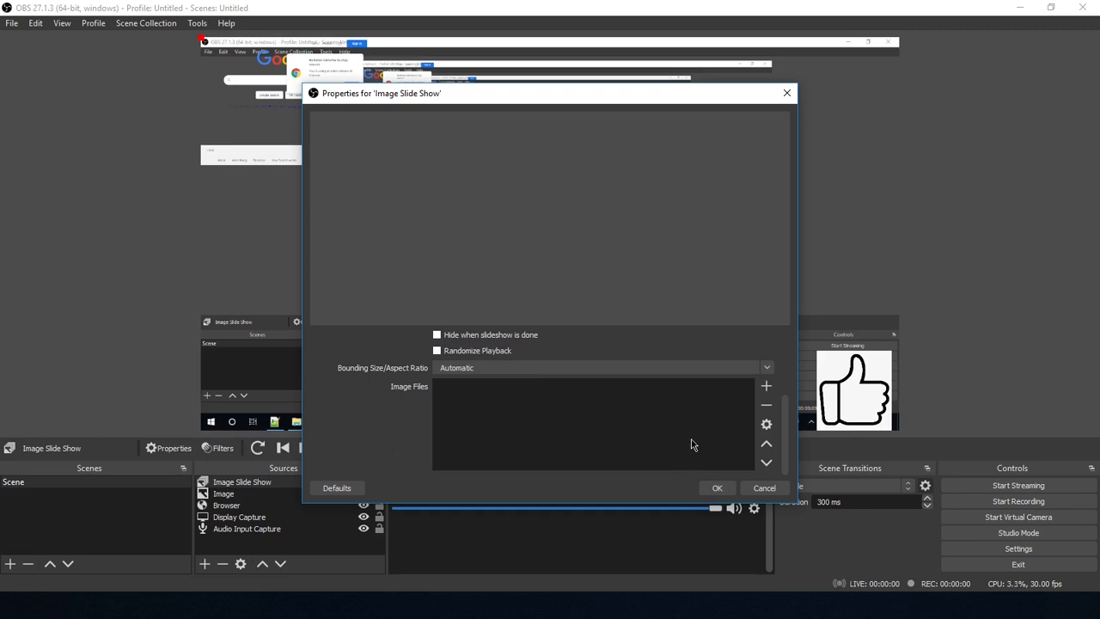
click(717, 488)
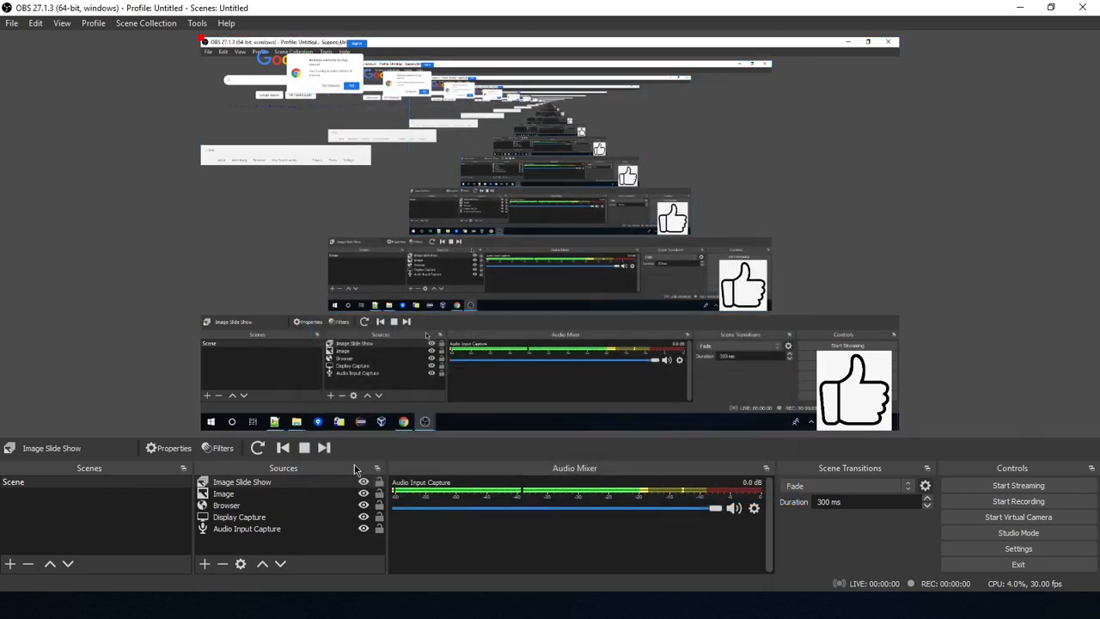
- Switch to Chrome and find the Image Slide Show section in the Sources Guide
click(319, 605)
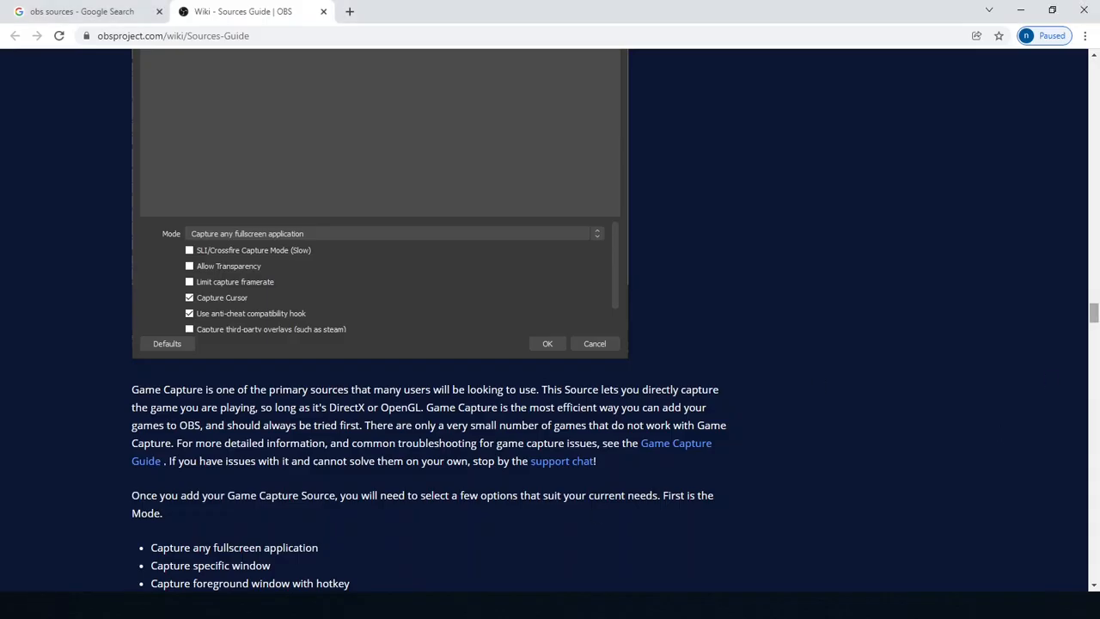
drag(1093, 319, 1091, 366)
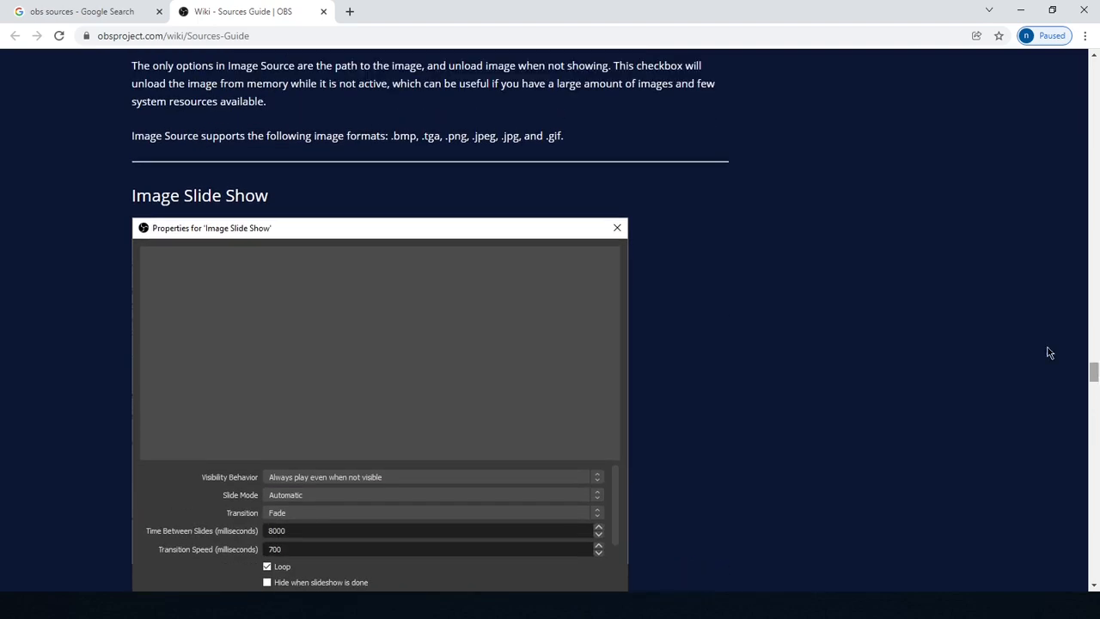
drag(143, 196, 321, 184)
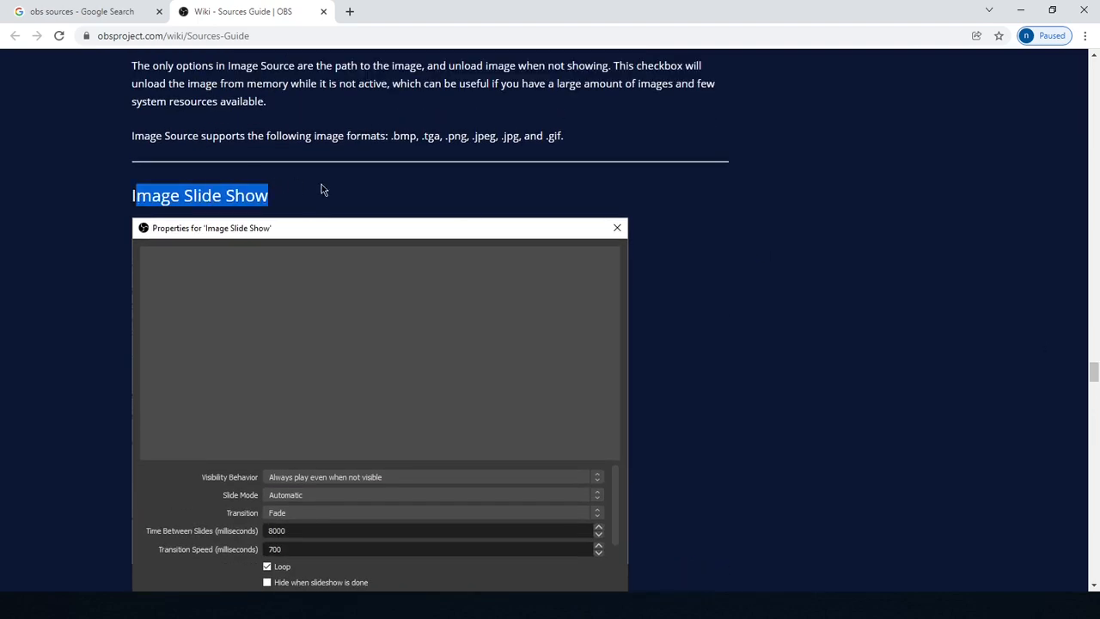
click(321, 183)
- Switch to OBS and begin adding a new Media Source to the scene
key(alt+Tab)
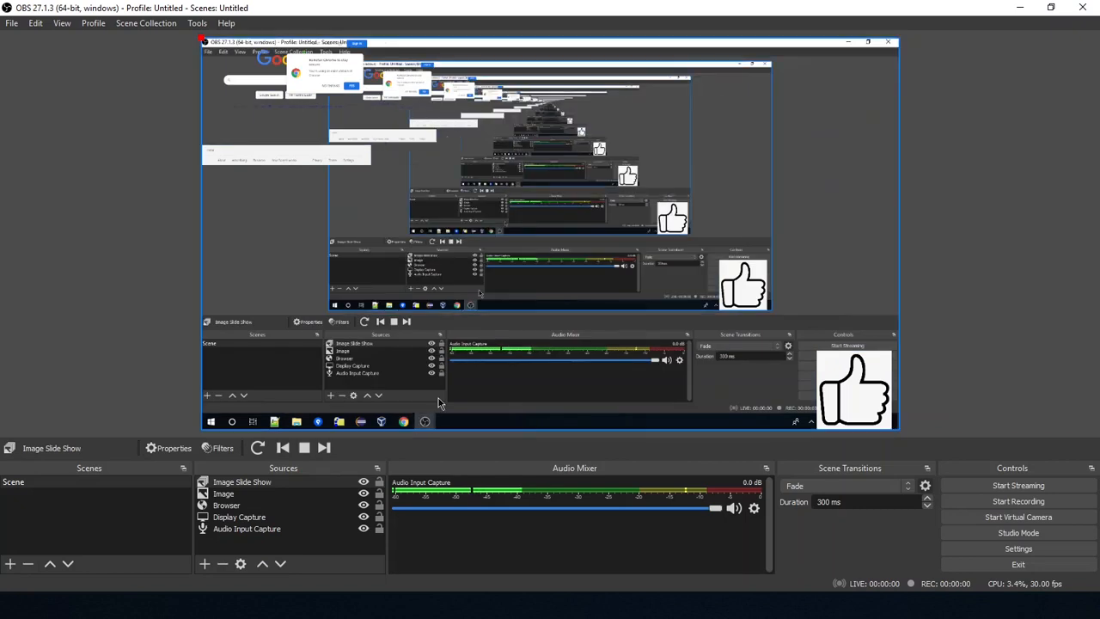
click(203, 565)
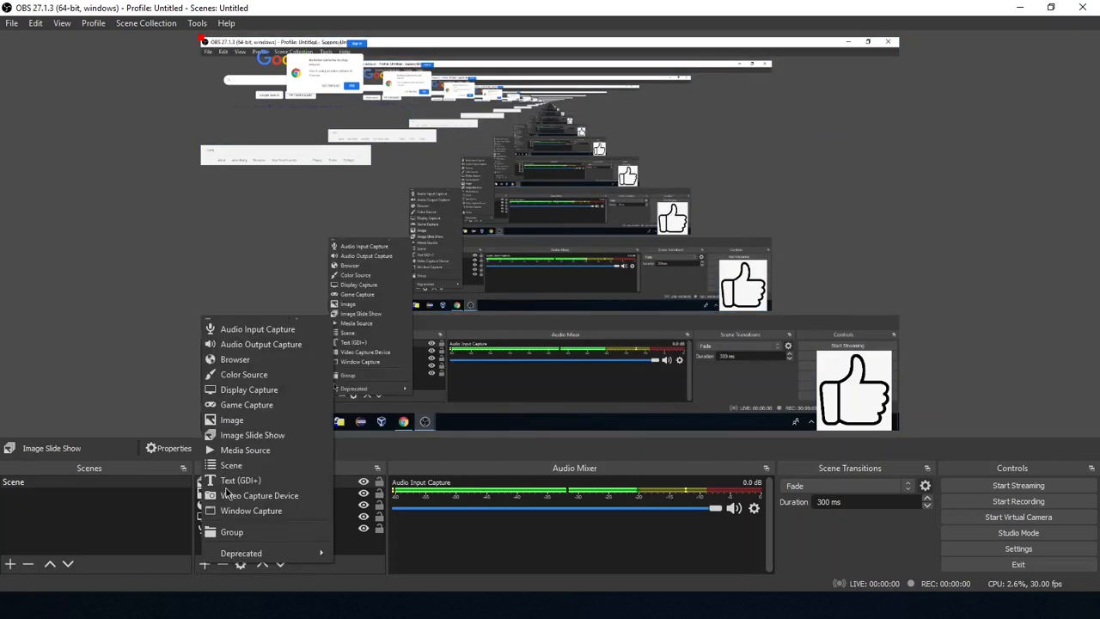
click(261, 458)
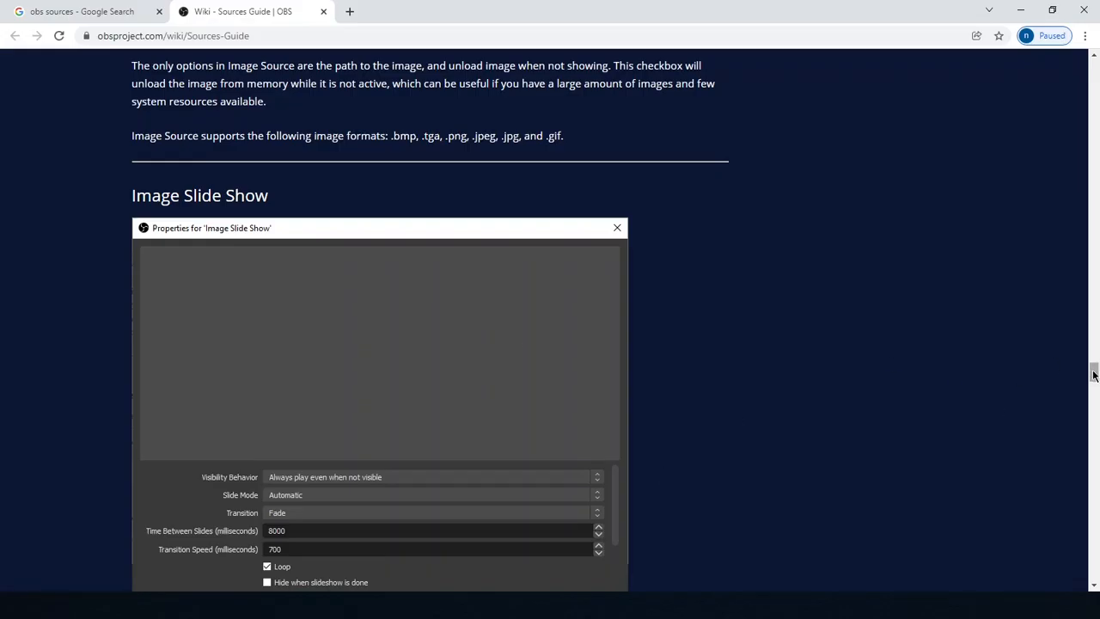
- Find the Media Source section in the Sources Guide in Chrome and read its purpose and supported video and audio file types
drag(1095, 372, 1095, 418)
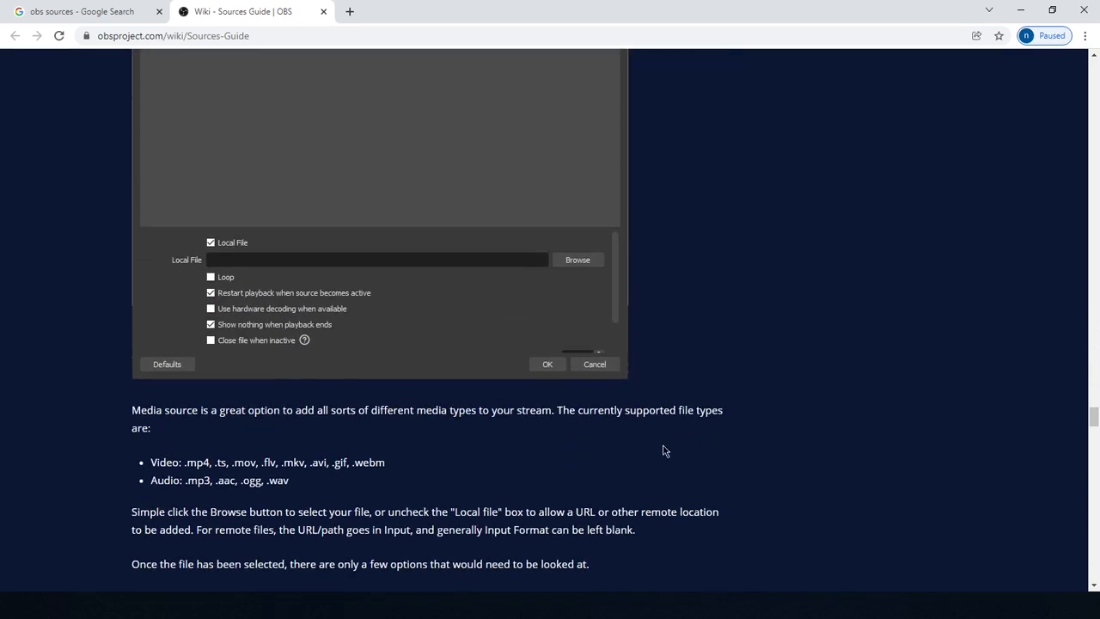
drag(247, 411, 337, 415)
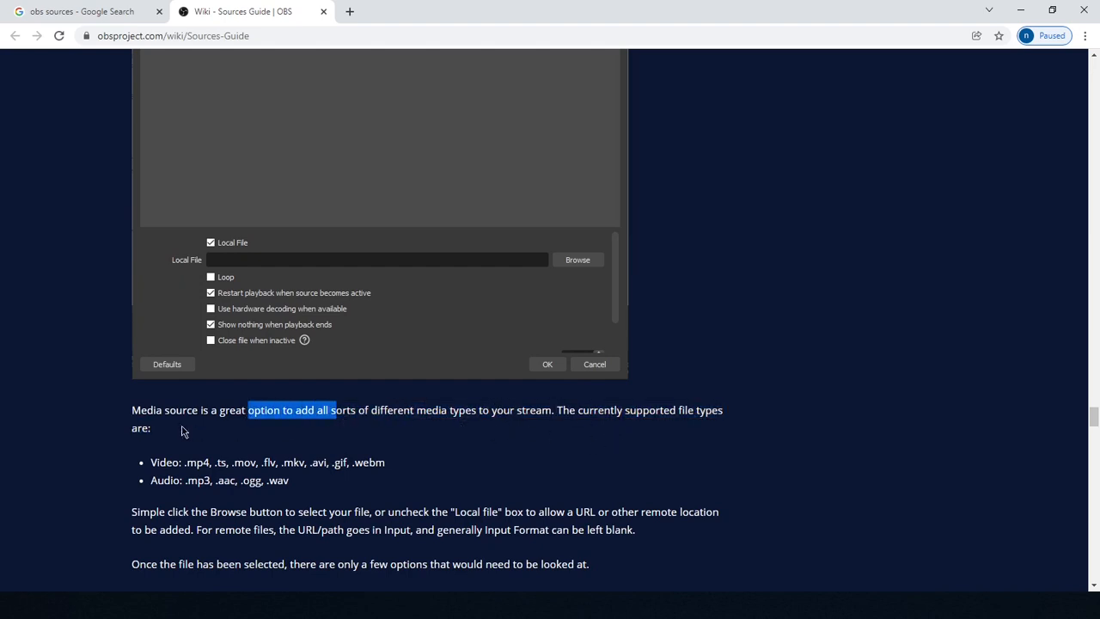
triple_click(135, 429)
click(189, 462)
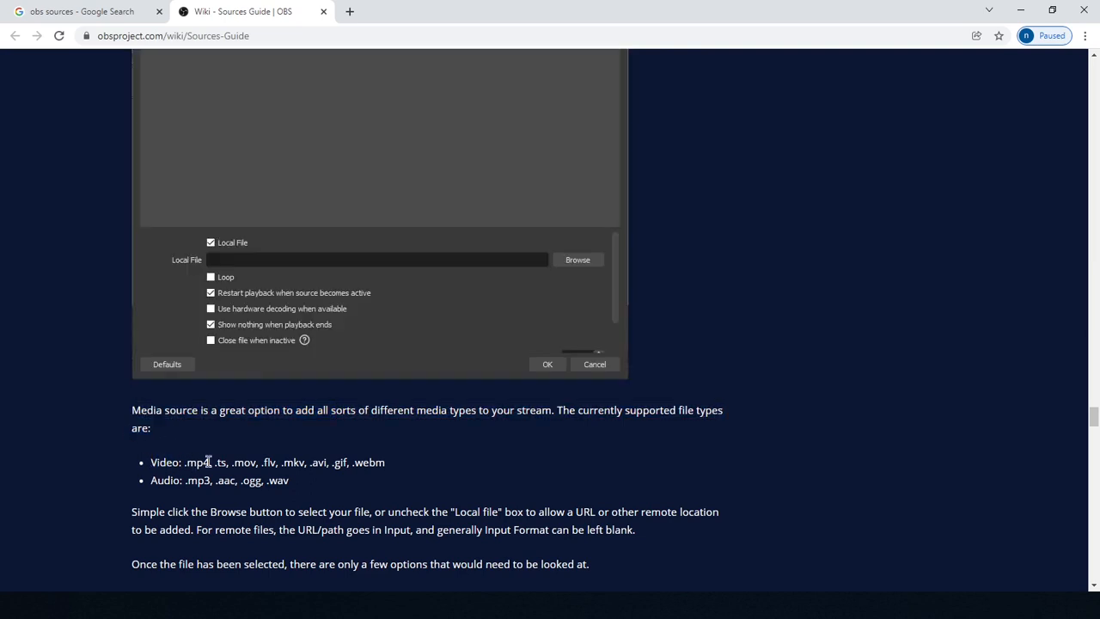
drag(295, 493, 268, 442)
click(481, 465)
drag(418, 411, 550, 410)
click(548, 410)
double_click(526, 411)
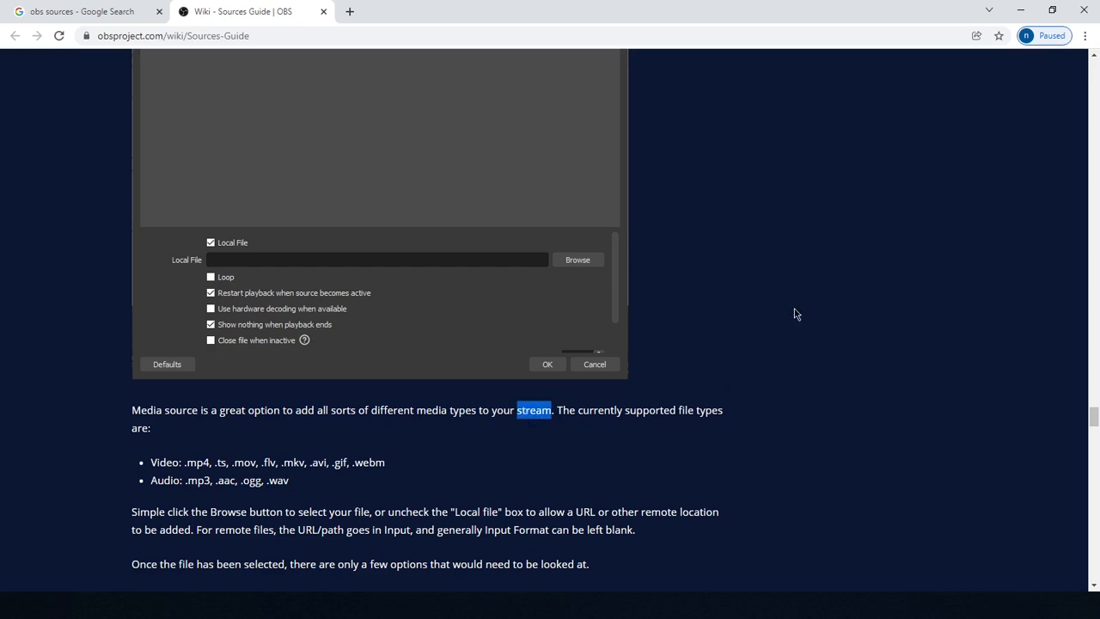
- Return to OBS, discard the pending Media Source, and add a new Text (GDI+) source under its default name
key(alt+Tab)
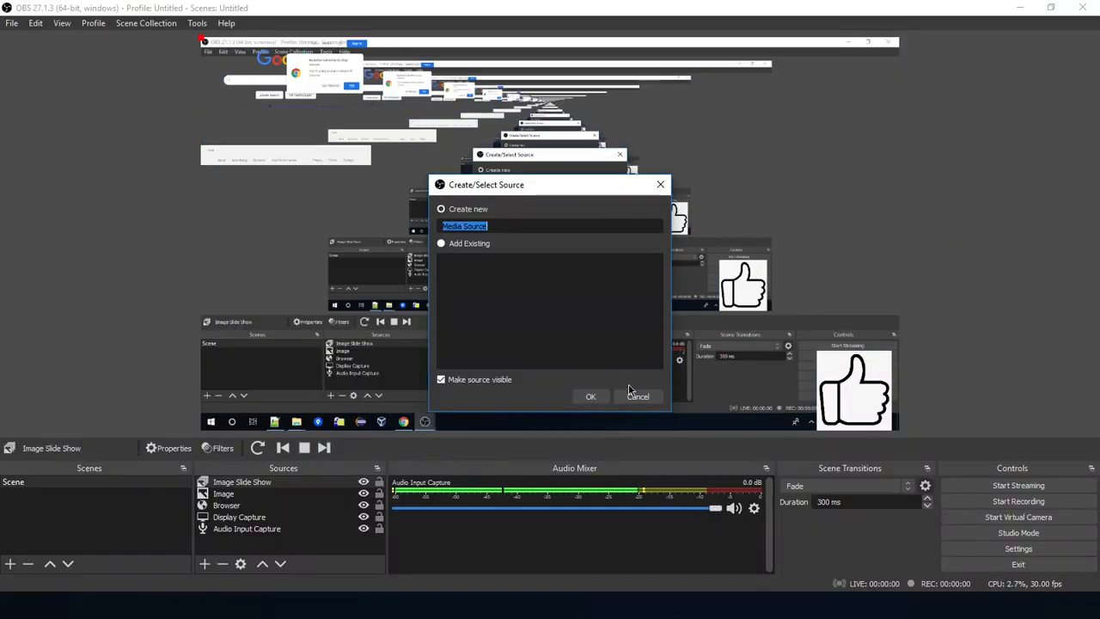
click(641, 393)
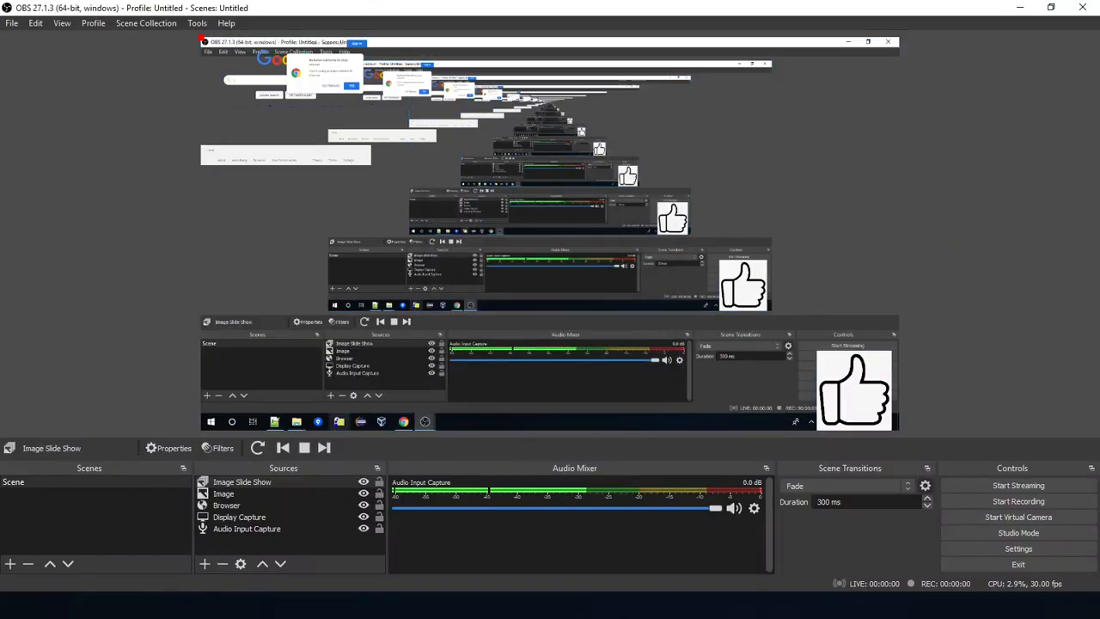
click(204, 563)
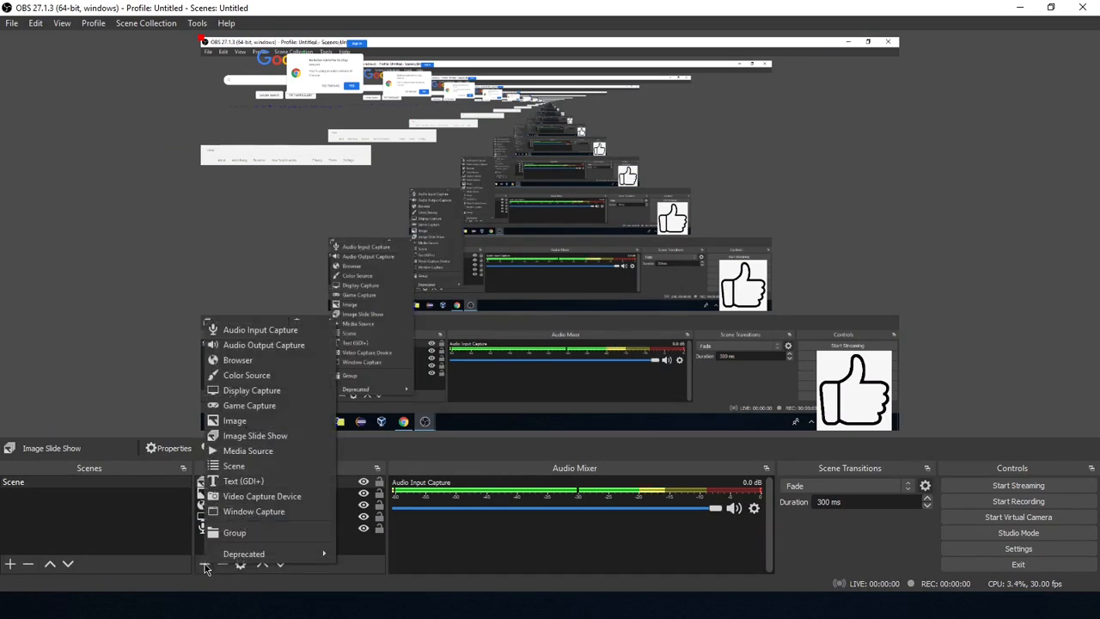
click(242, 483)
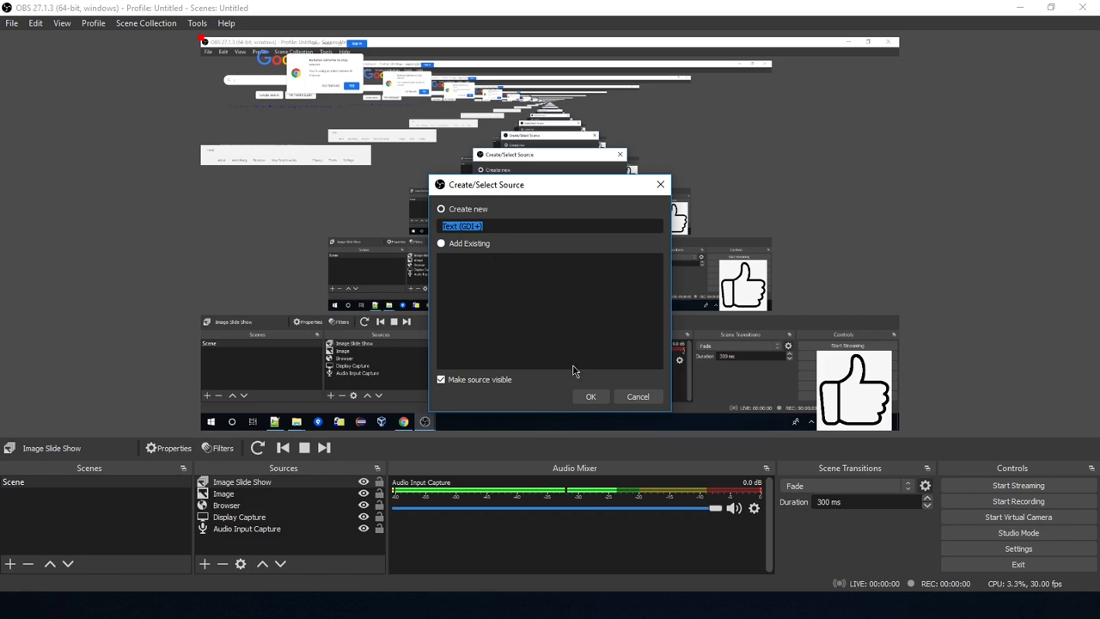
click(590, 395)
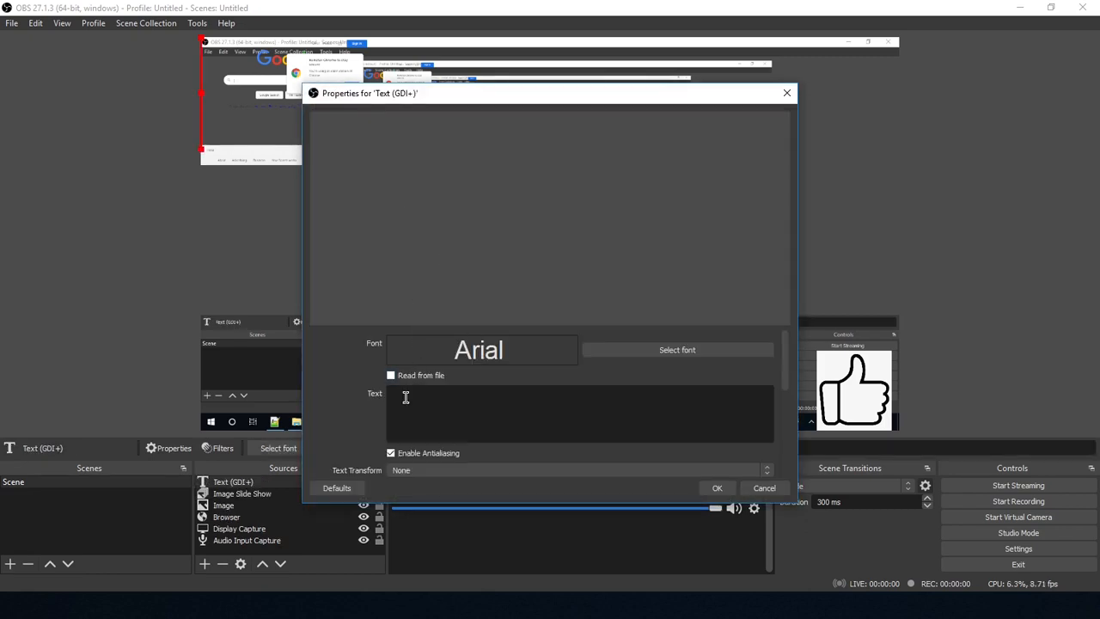
- Enter "My first Recording" as the content of the text source
click(405, 396)
text(My first )
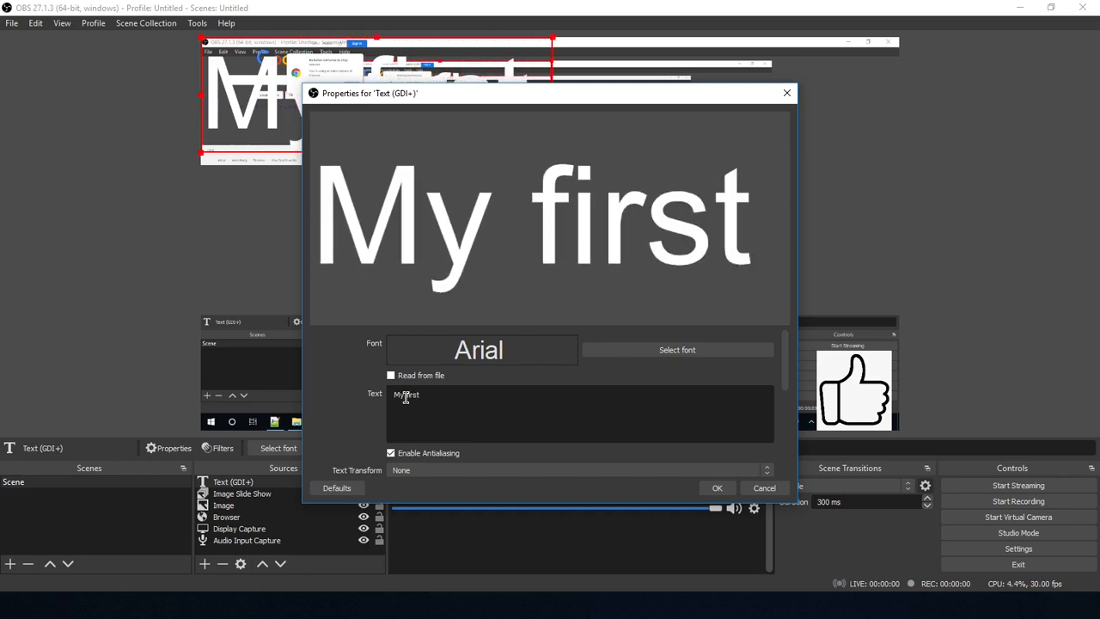
text(Recording)
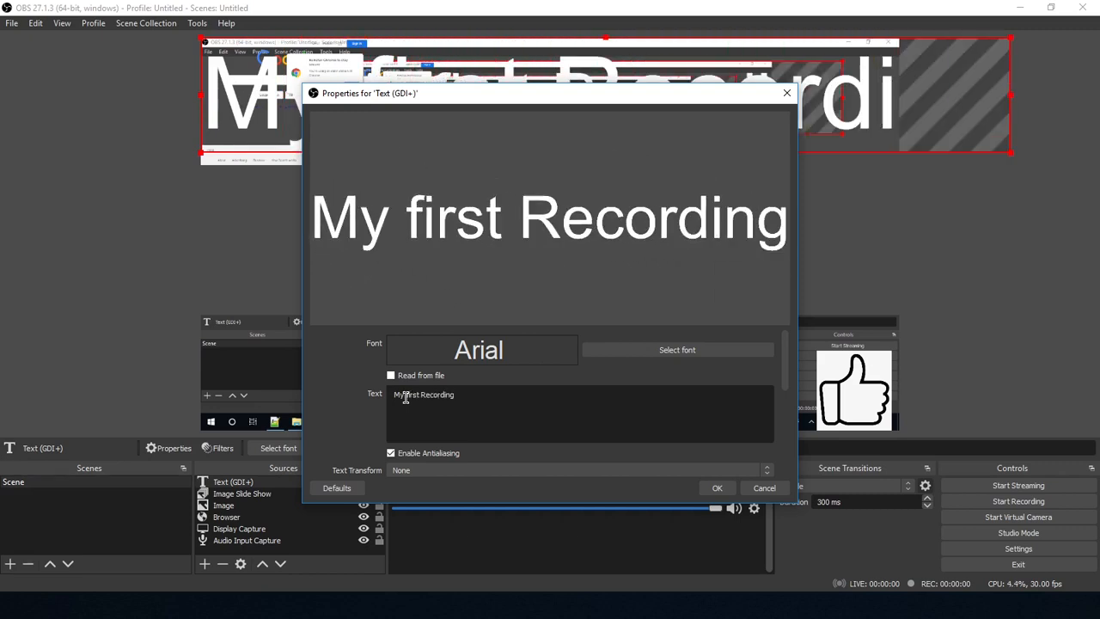
- Set the text color to dark red #550000
scroll(784, 378, down, 1)
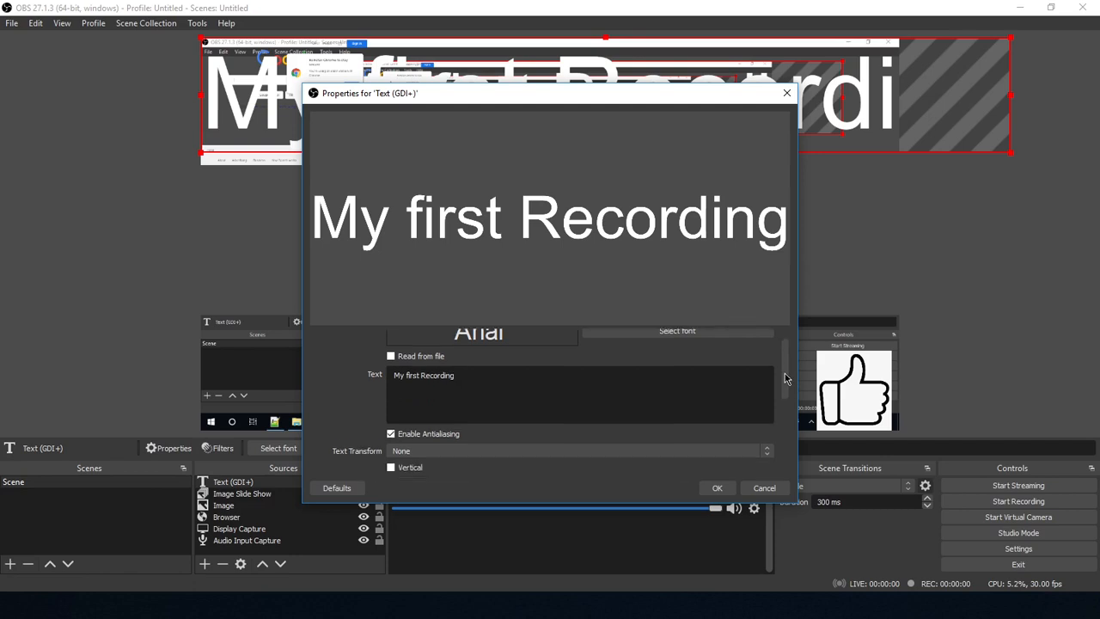
drag(784, 378, 787, 405)
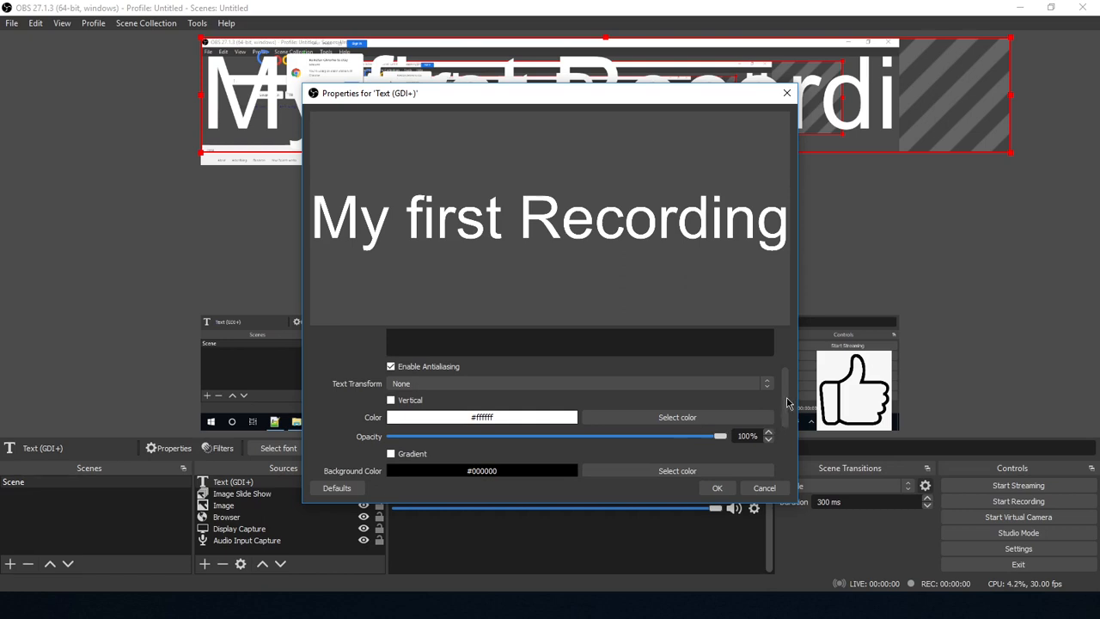
scroll(787, 404, down, 2)
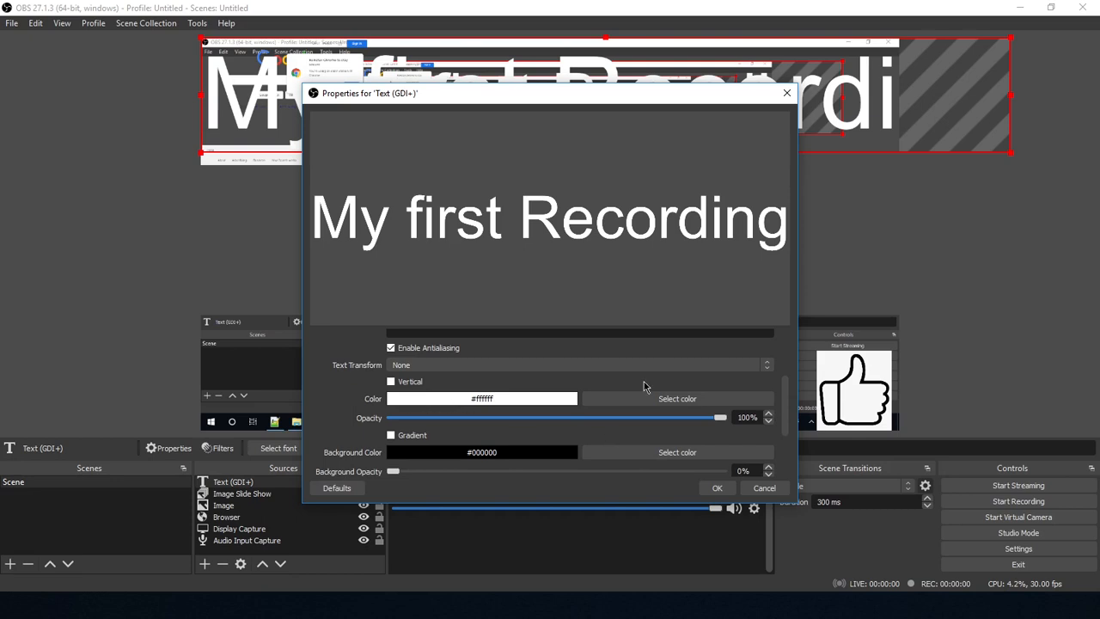
click(676, 400)
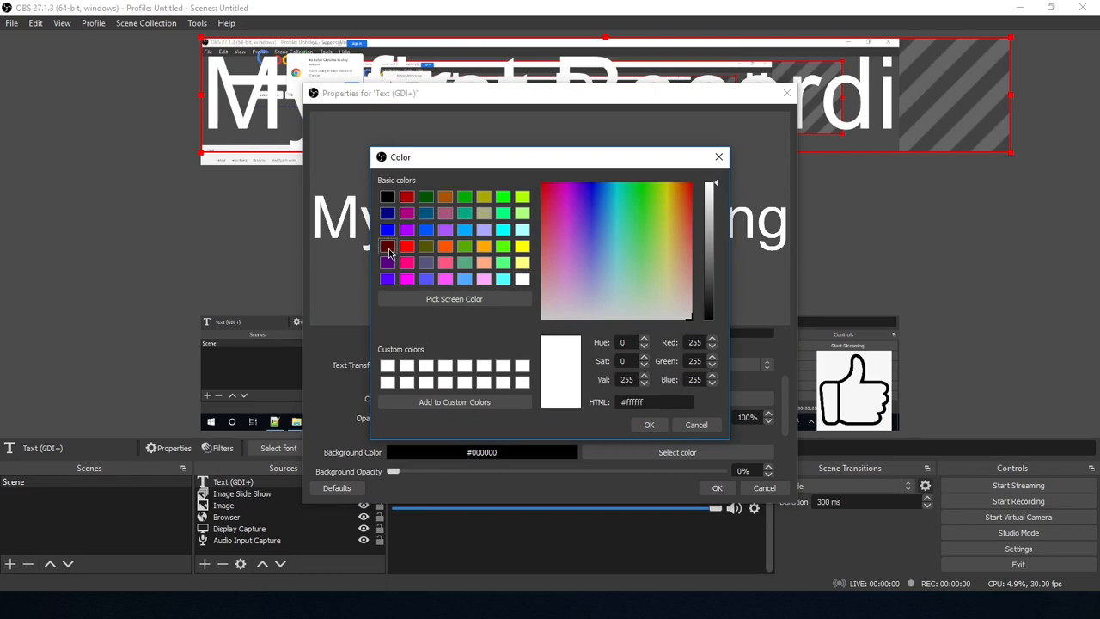
click(388, 247)
click(647, 426)
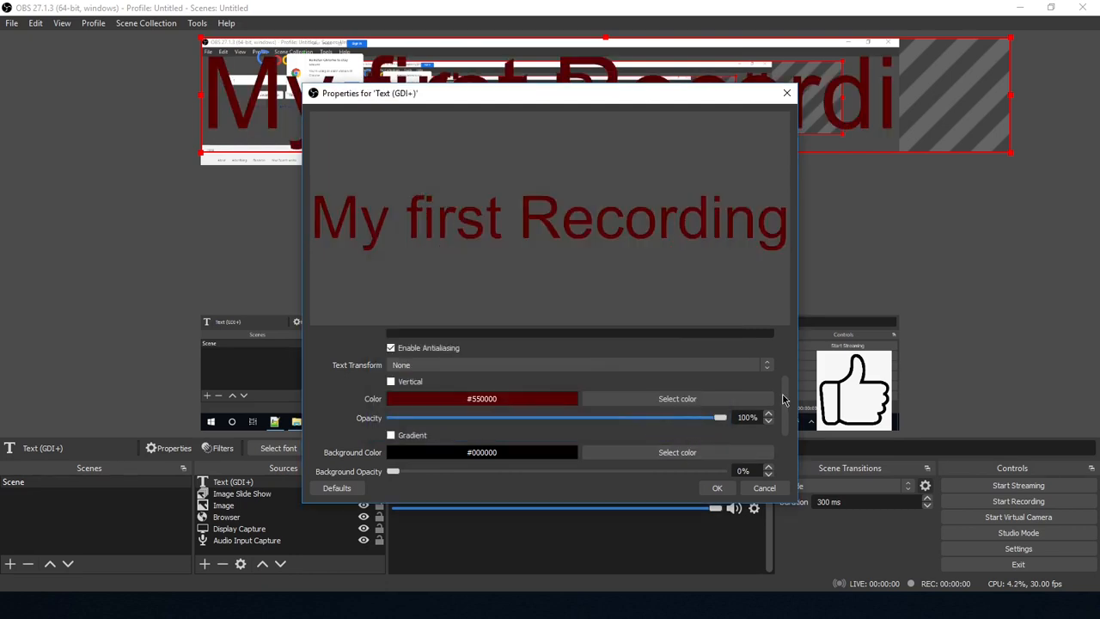
- Try lowering the text opacity to 0% and restore it to 100%
scroll(786, 398, down, 1)
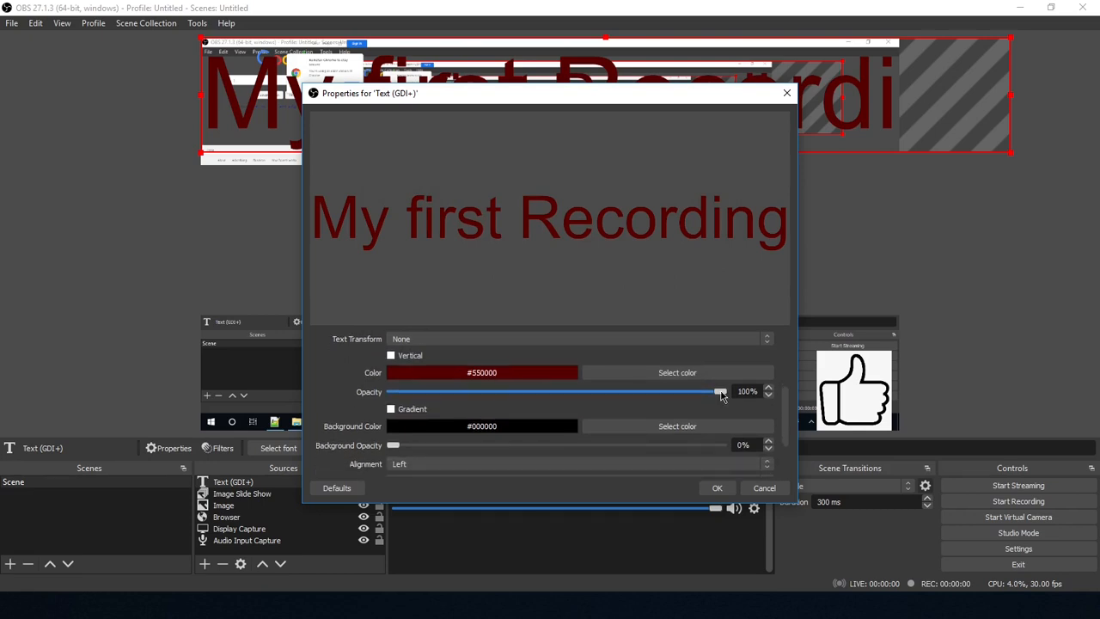
drag(720, 392, 394, 400)
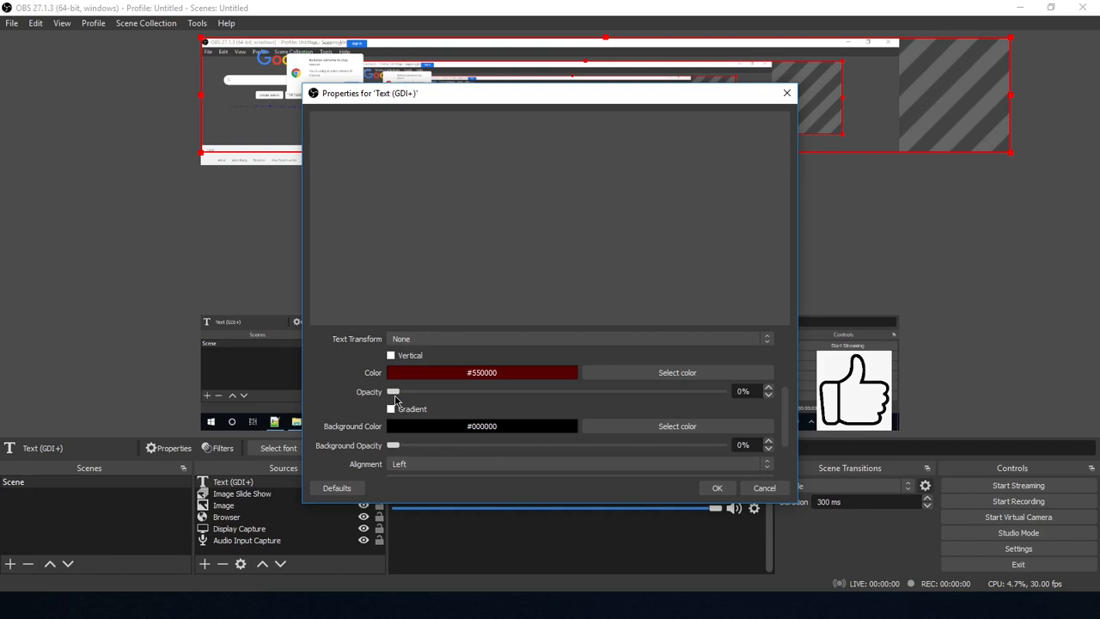
drag(395, 401, 787, 423)
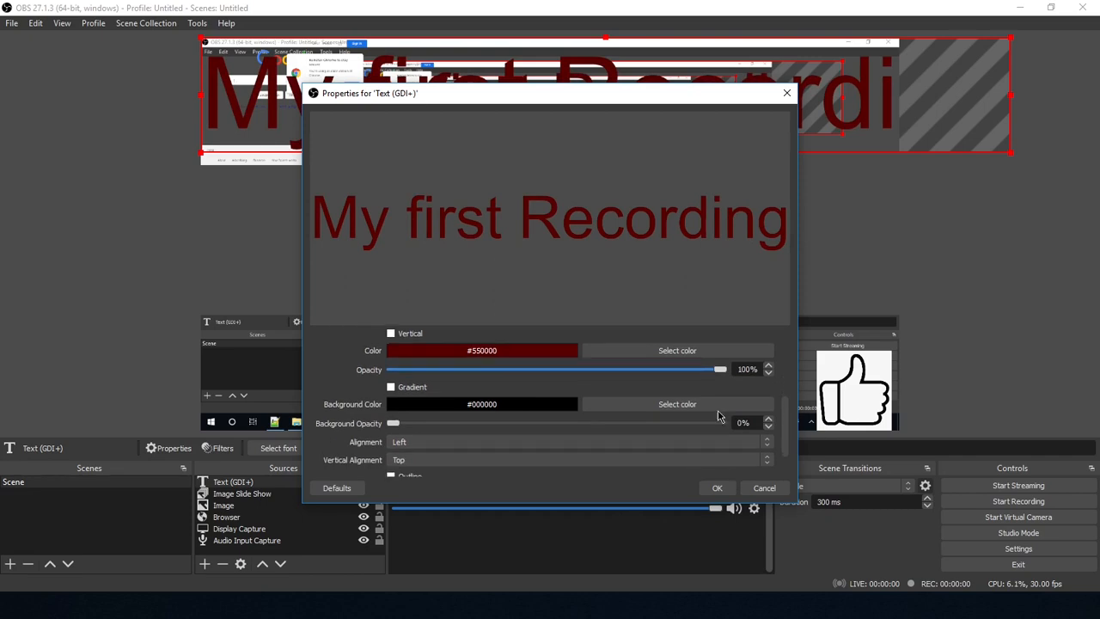
- Give the text a dark green #005500 background with 100% background opacity
click(648, 406)
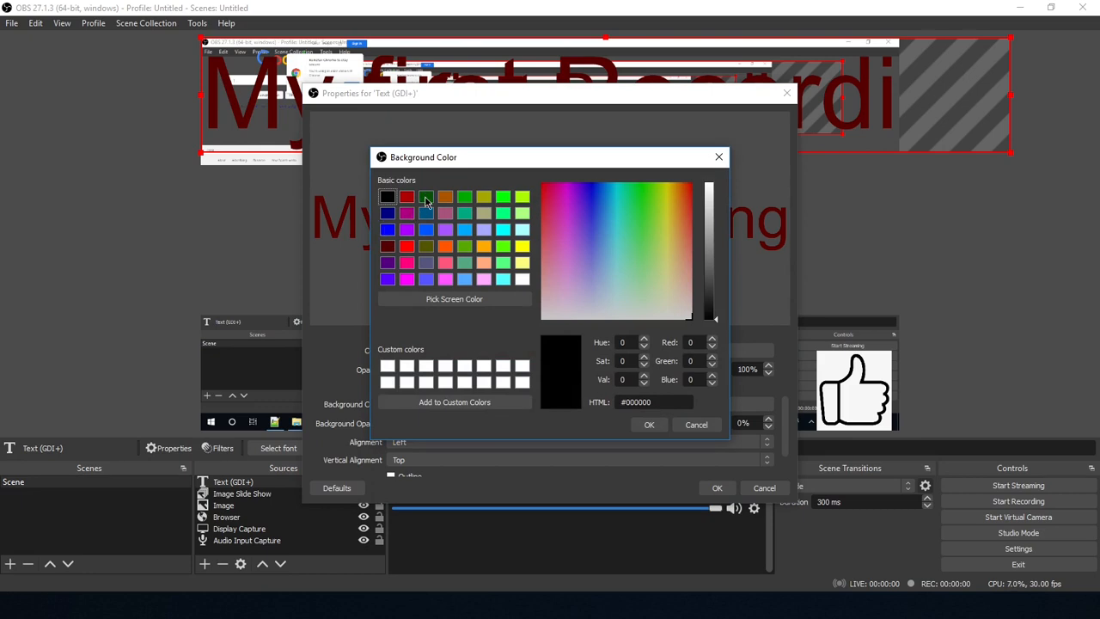
click(426, 198)
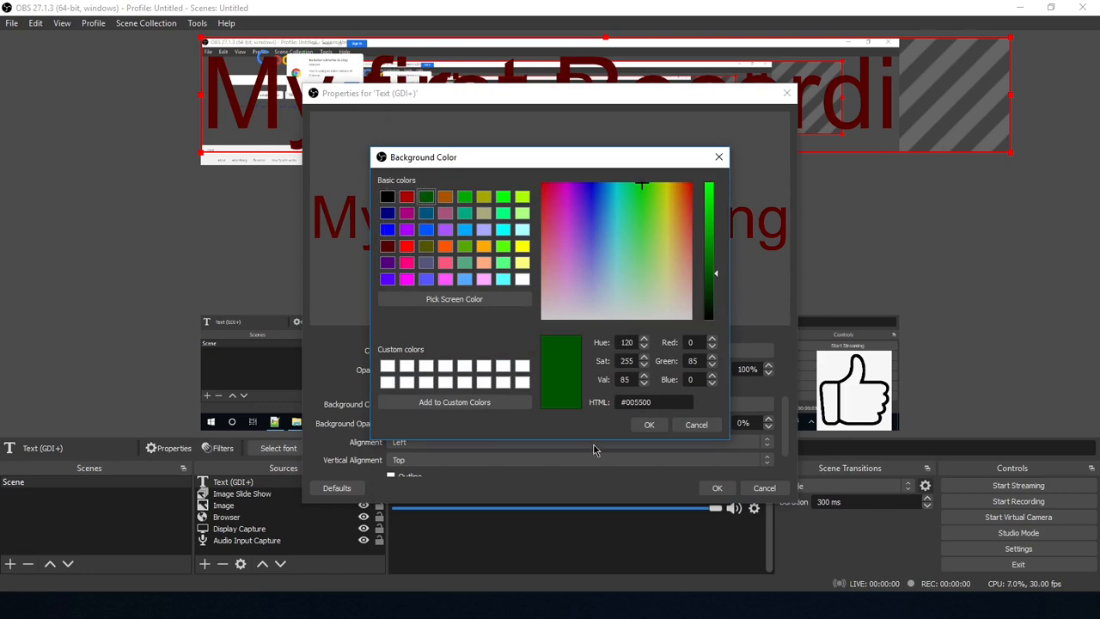
click(646, 425)
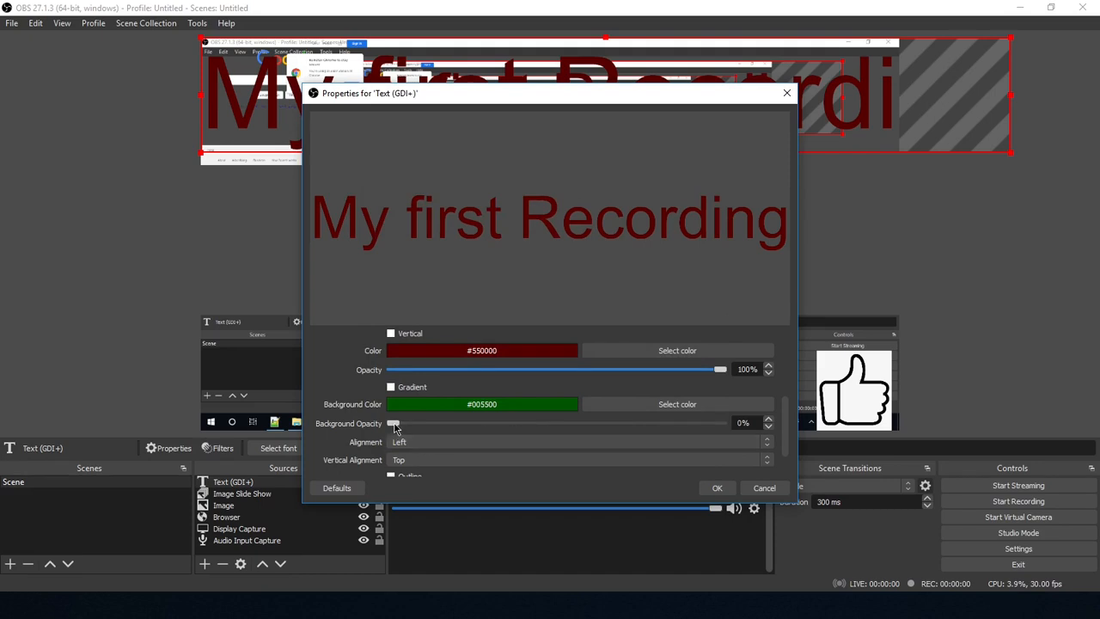
drag(394, 425, 786, 447)
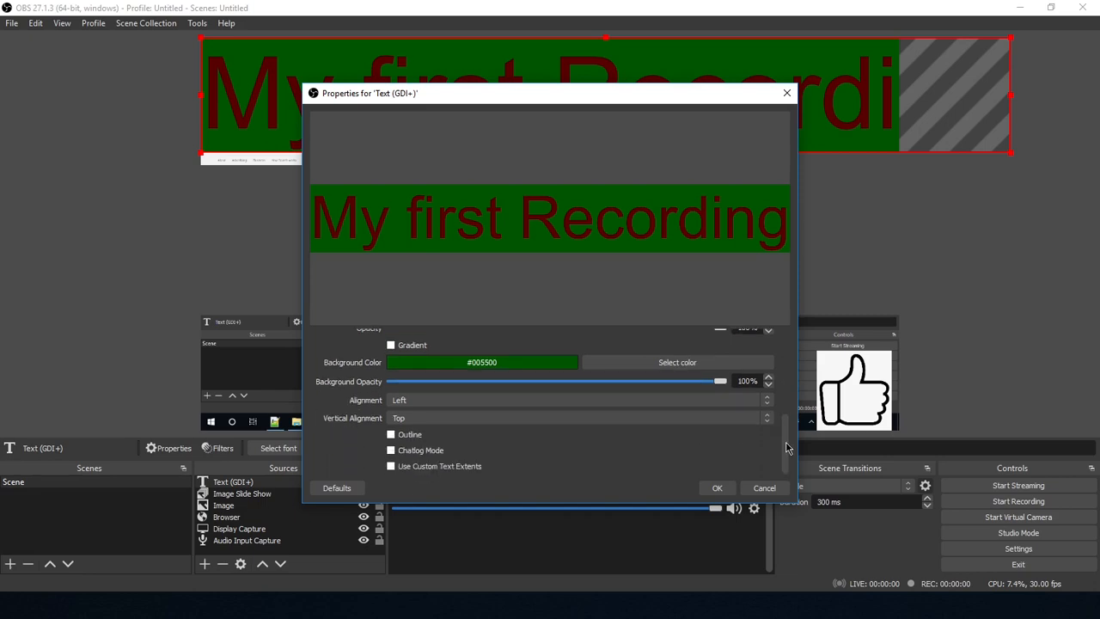
- Review the text source's alignment and remaining options, keep the alignment at Left, and accept the properties
click(411, 402)
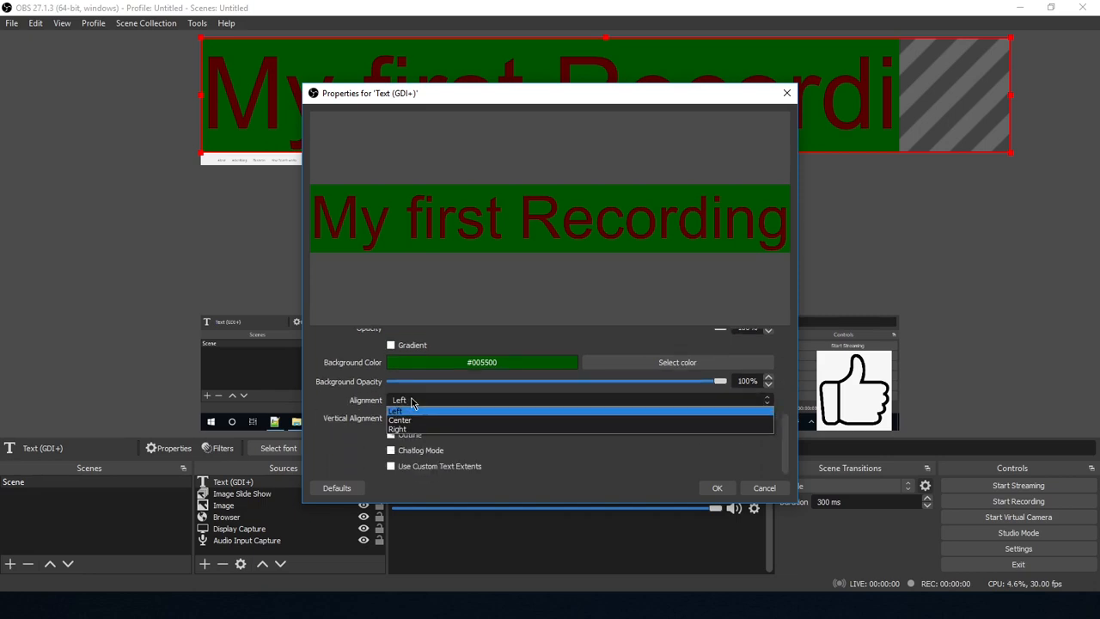
click(410, 401)
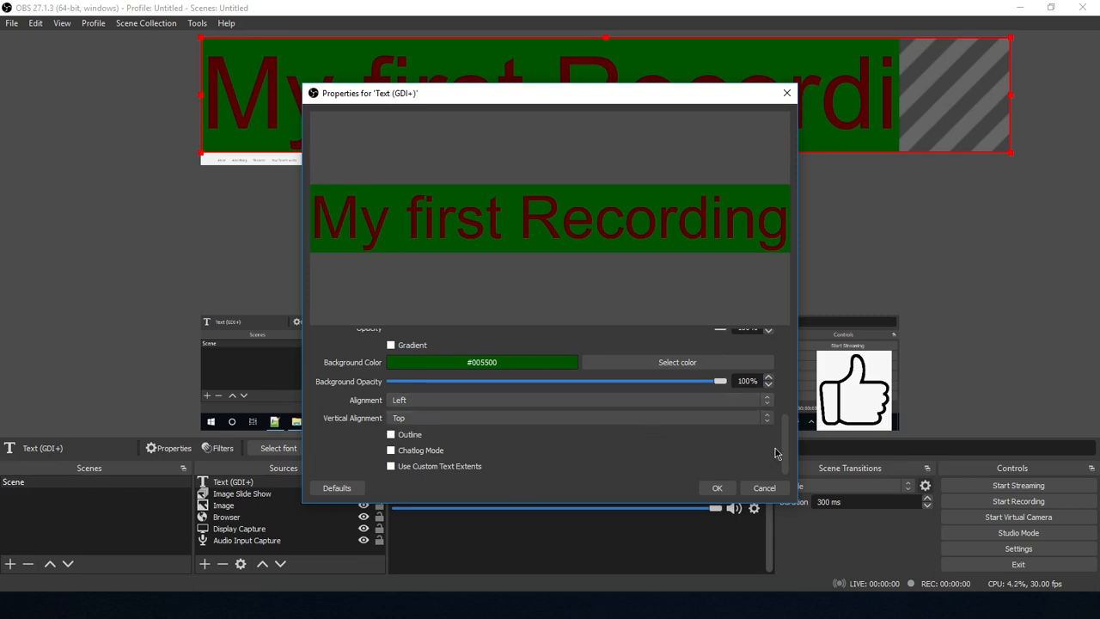
scroll(783, 451, up, 5)
scroll(783, 451, down, 5)
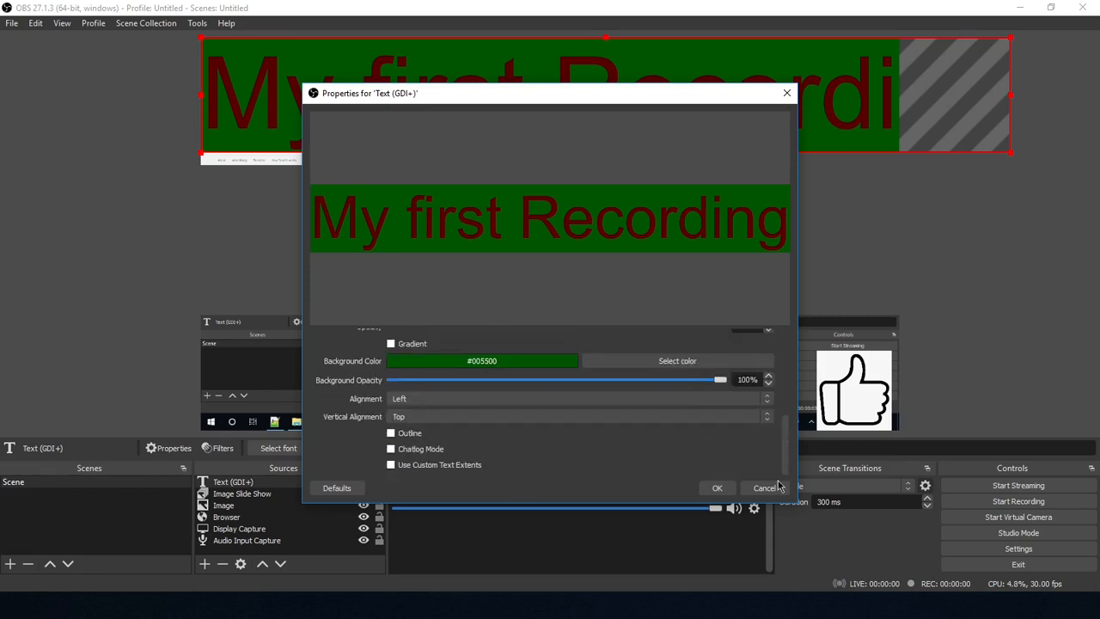
click(718, 488)
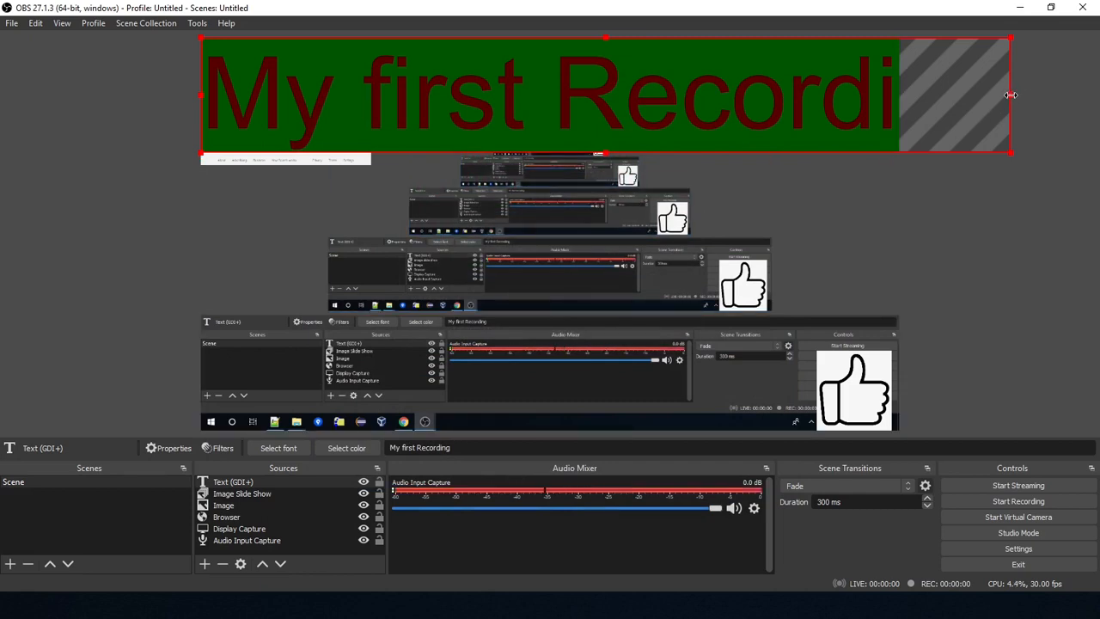
- Shrink the "My first Recording" text to under half the canvas width and place it in the canvas's lower-left corner
drag(1010, 95, 489, 97)
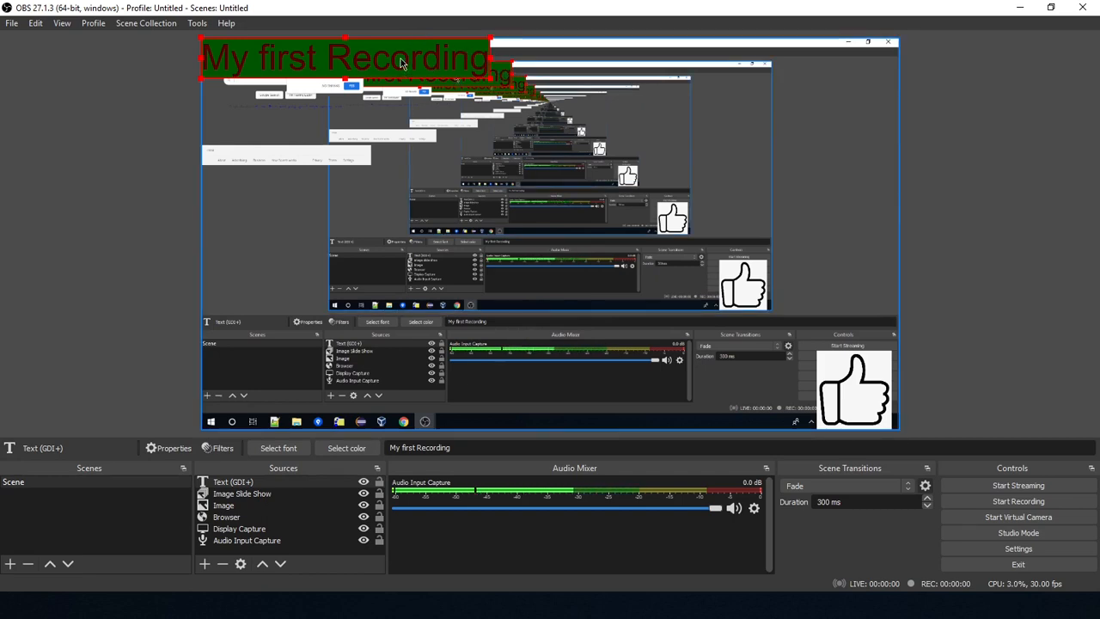
drag(400, 71, 406, 407)
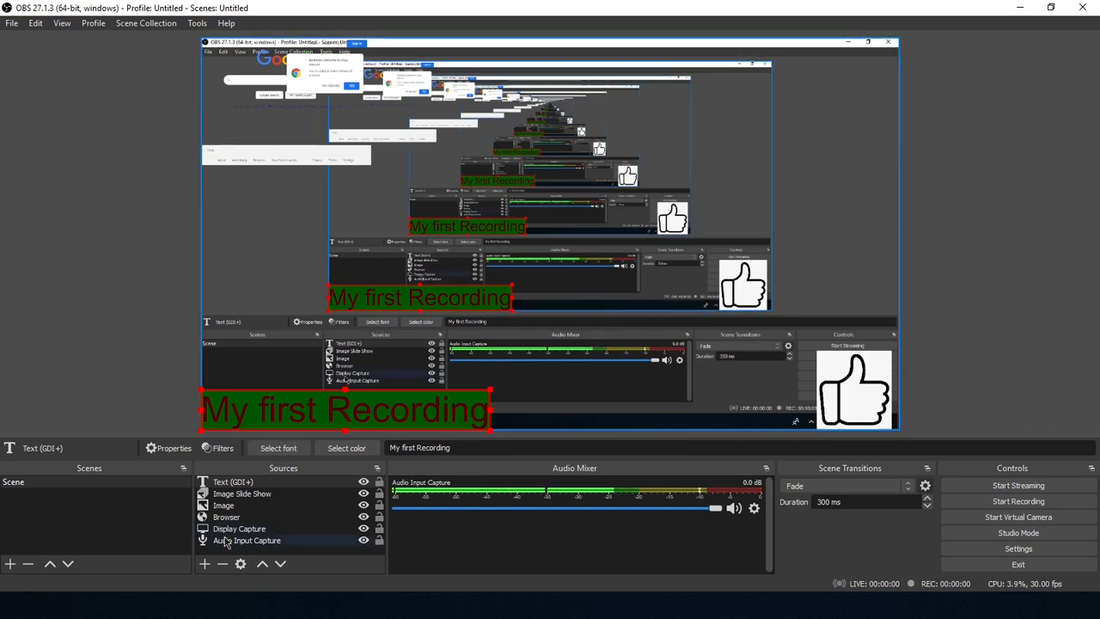
- Add a new Video Capture Device source with the default name and look through its device properties
click(205, 565)
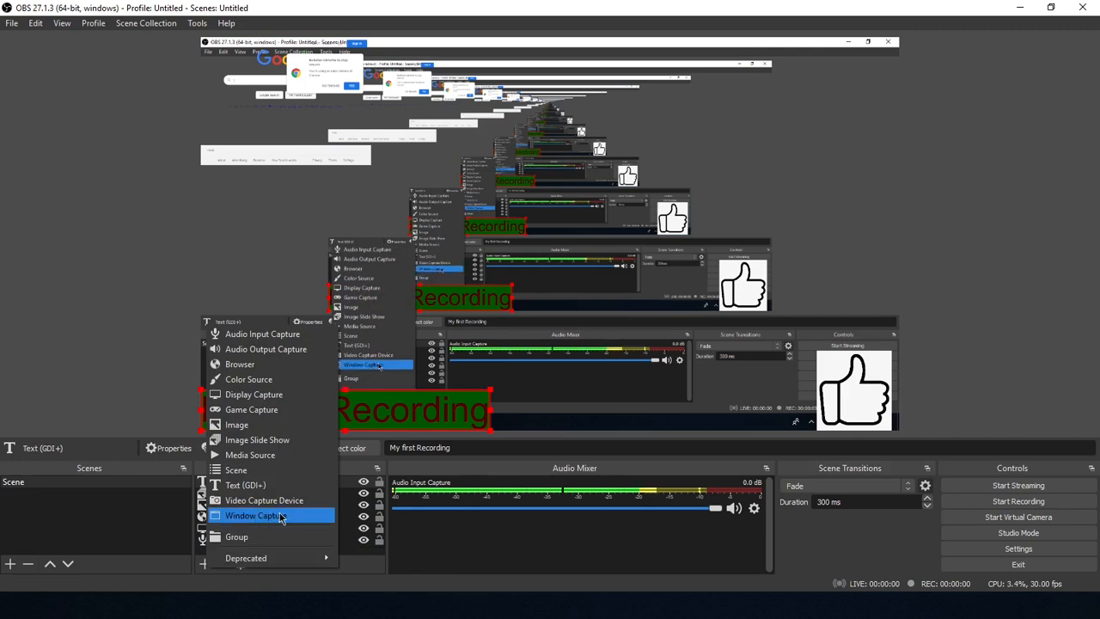
click(450, 406)
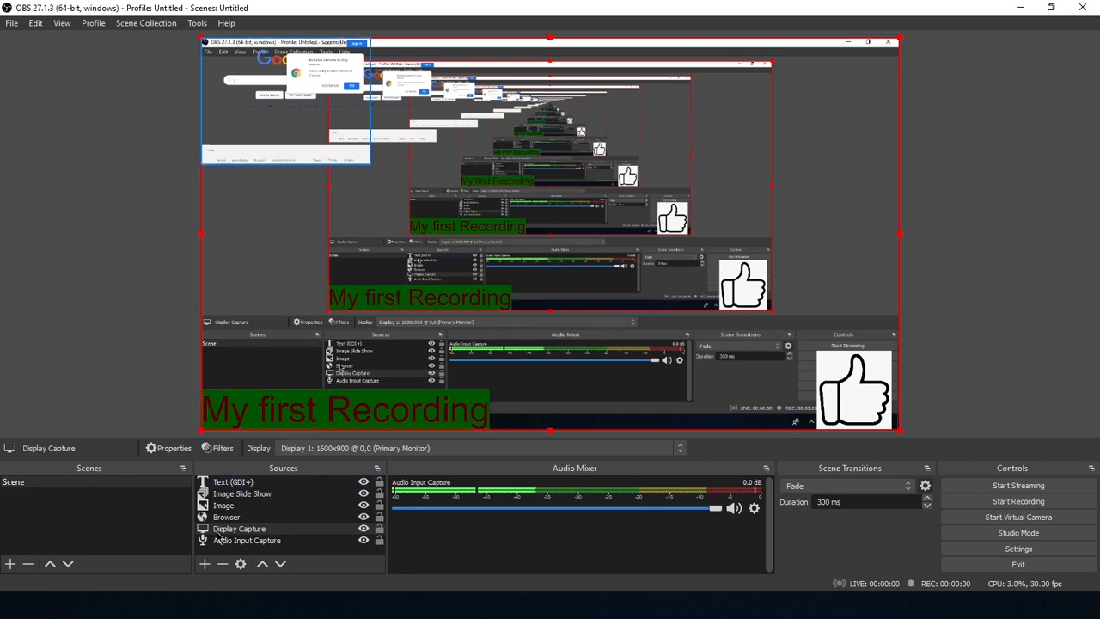
click(204, 564)
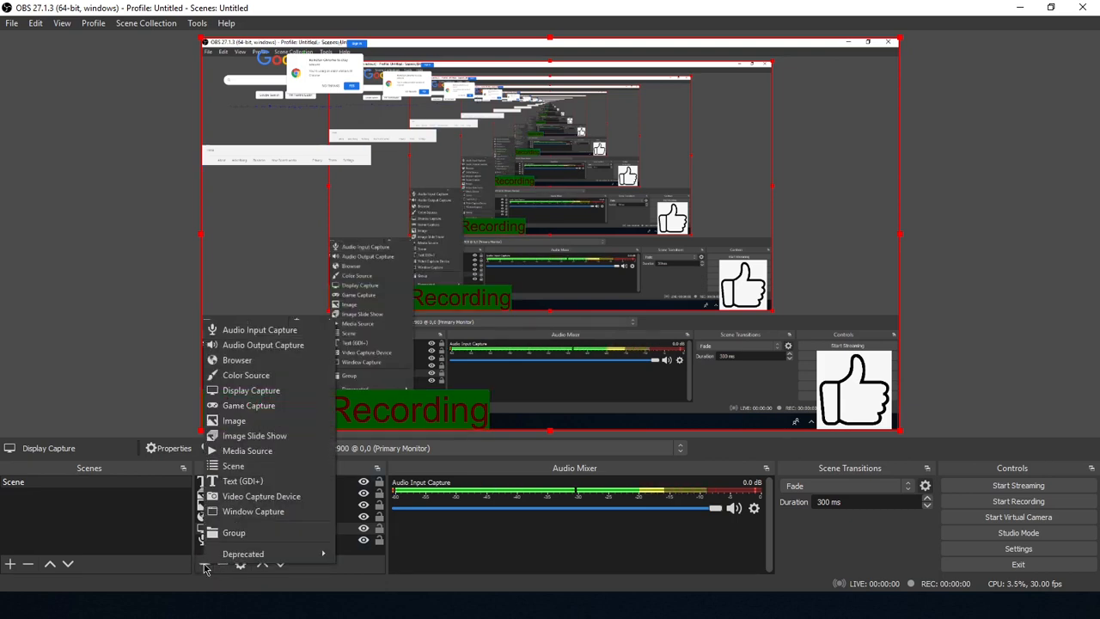
click(268, 497)
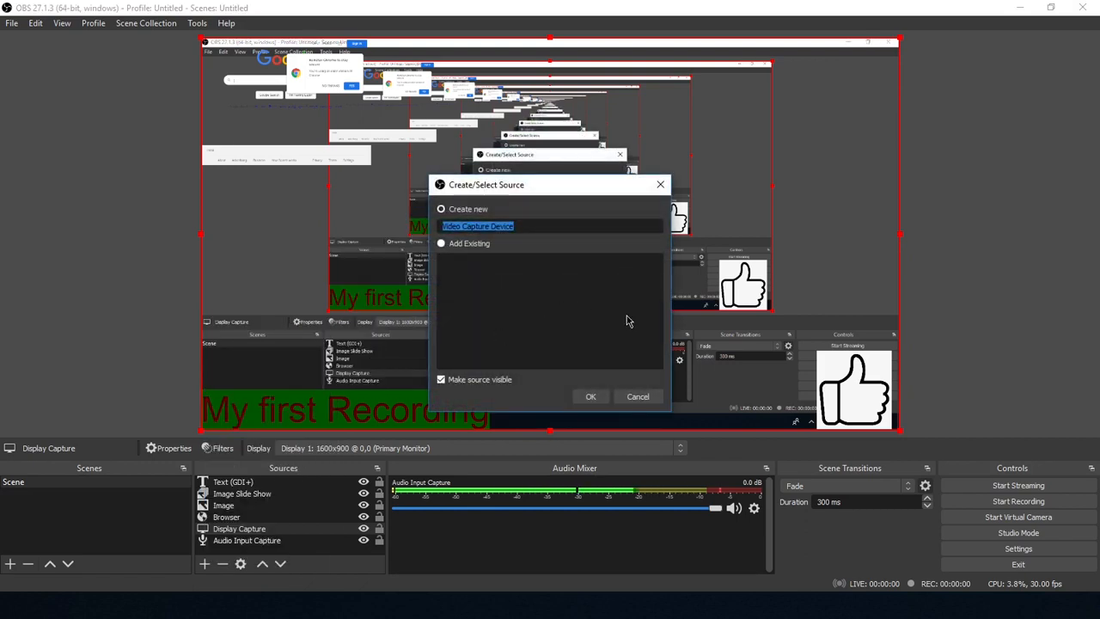
click(590, 396)
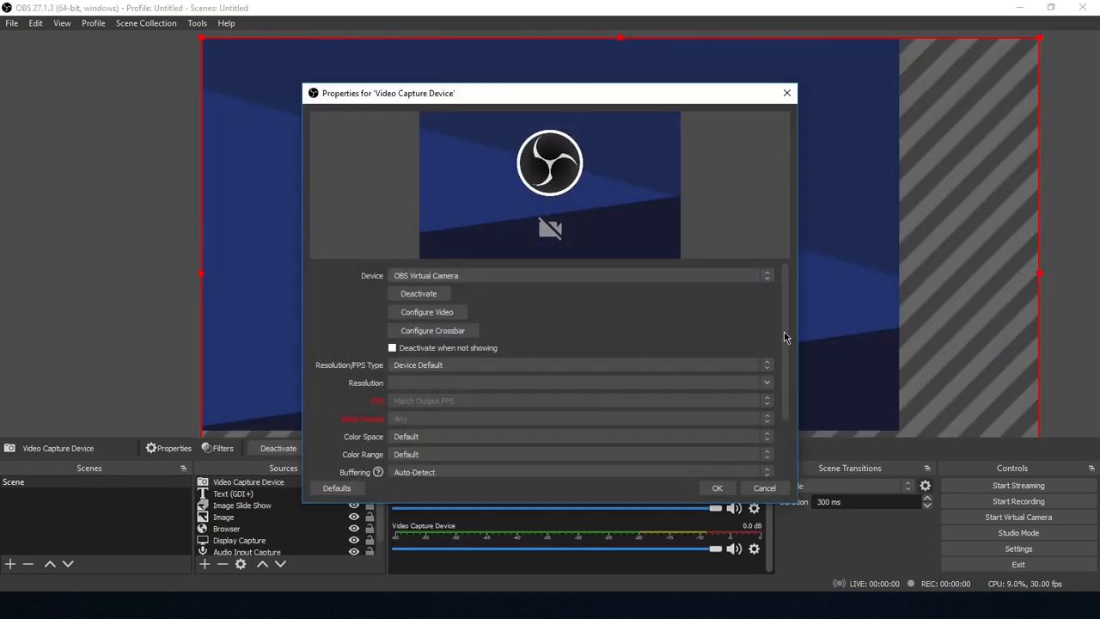
drag(783, 331, 784, 402)
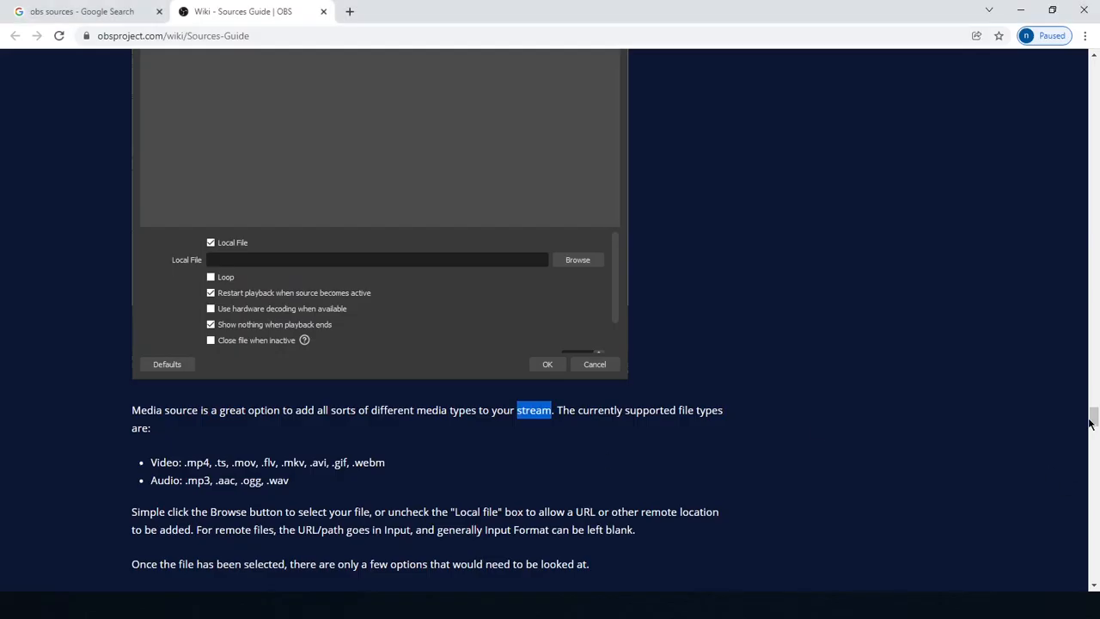
- Read the Video Capture Device section of the Sources Guide in Chrome, return to OBS Studio and cancel the source's properties
drag(1092, 420, 1094, 430)
drag(1093, 440, 1093, 509)
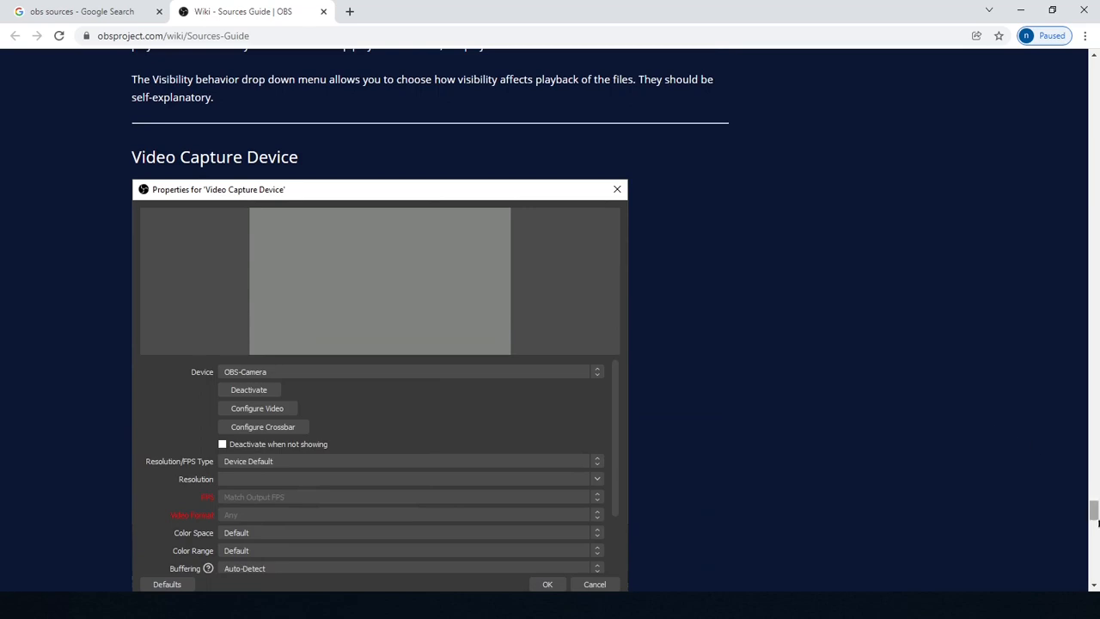
drag(1094, 516, 1094, 526)
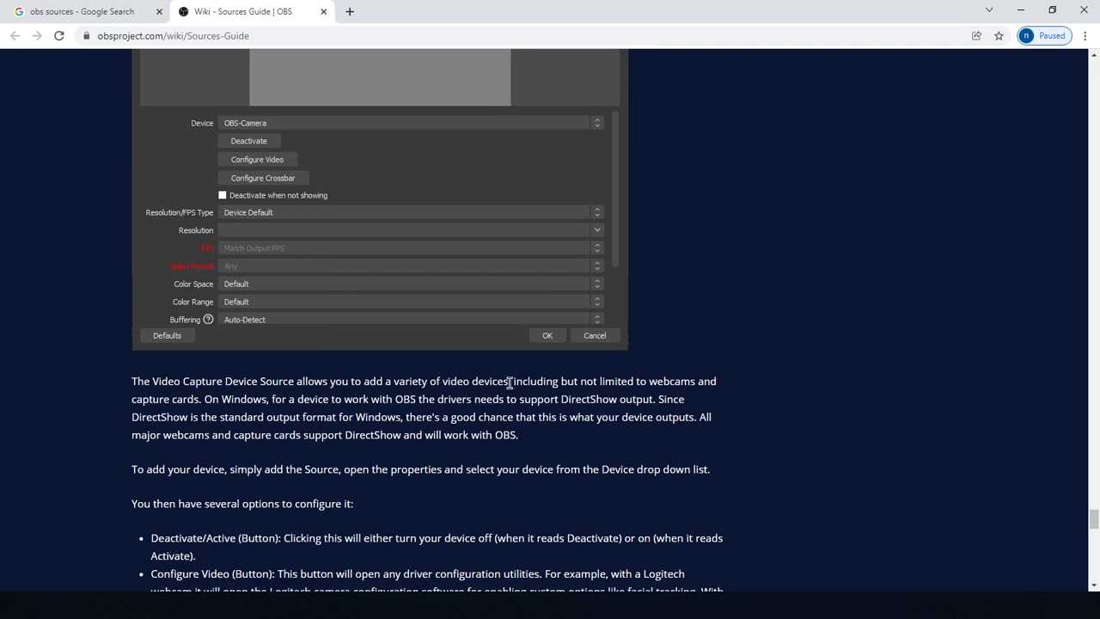
drag(512, 384, 532, 383)
click(659, 464)
click(406, 554)
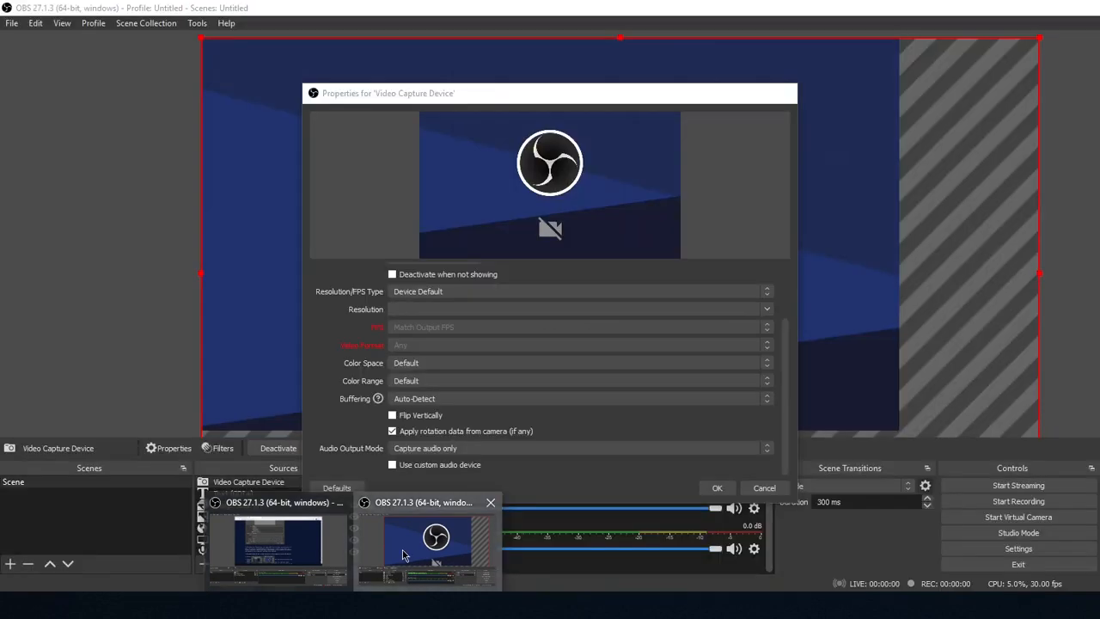
click(763, 487)
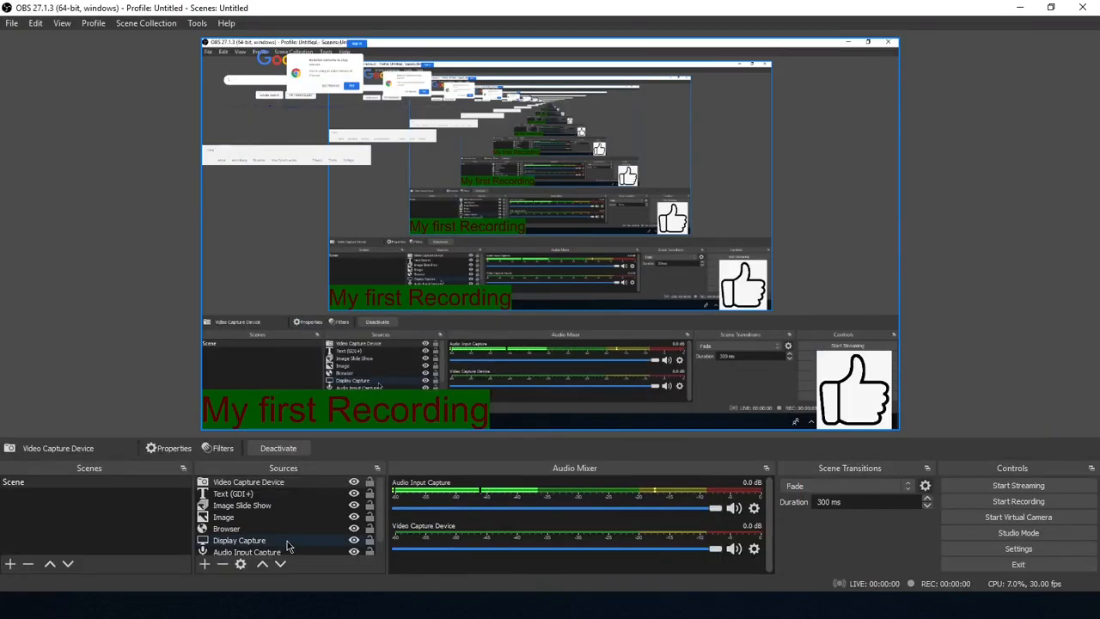
key(Delete)
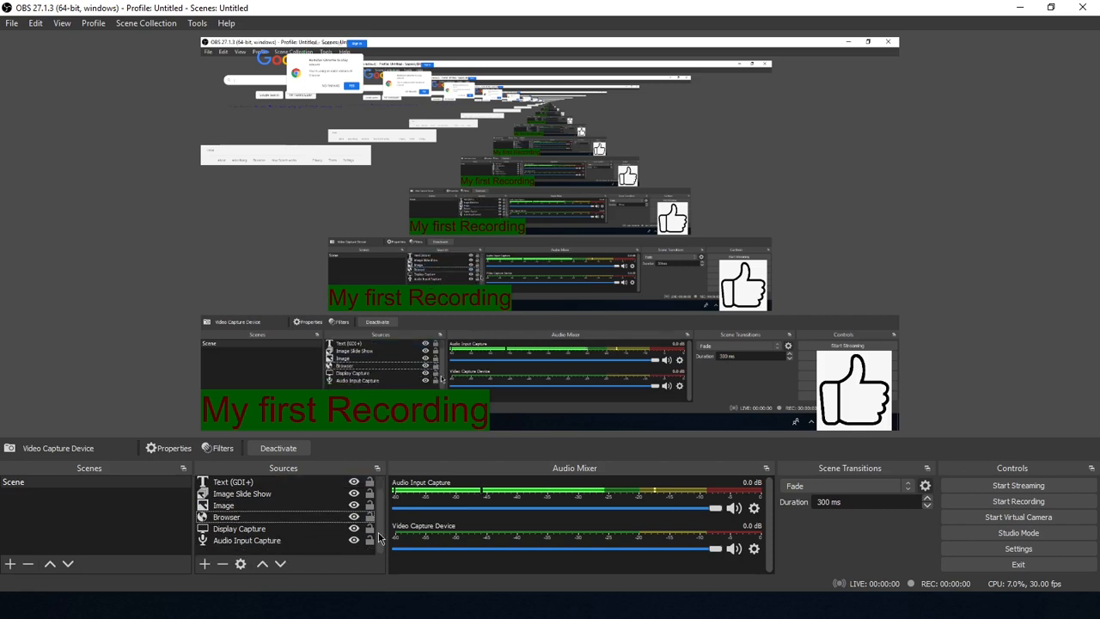
- Add a new Window Capture source with the default name and check which open windows it can capture
click(206, 563)
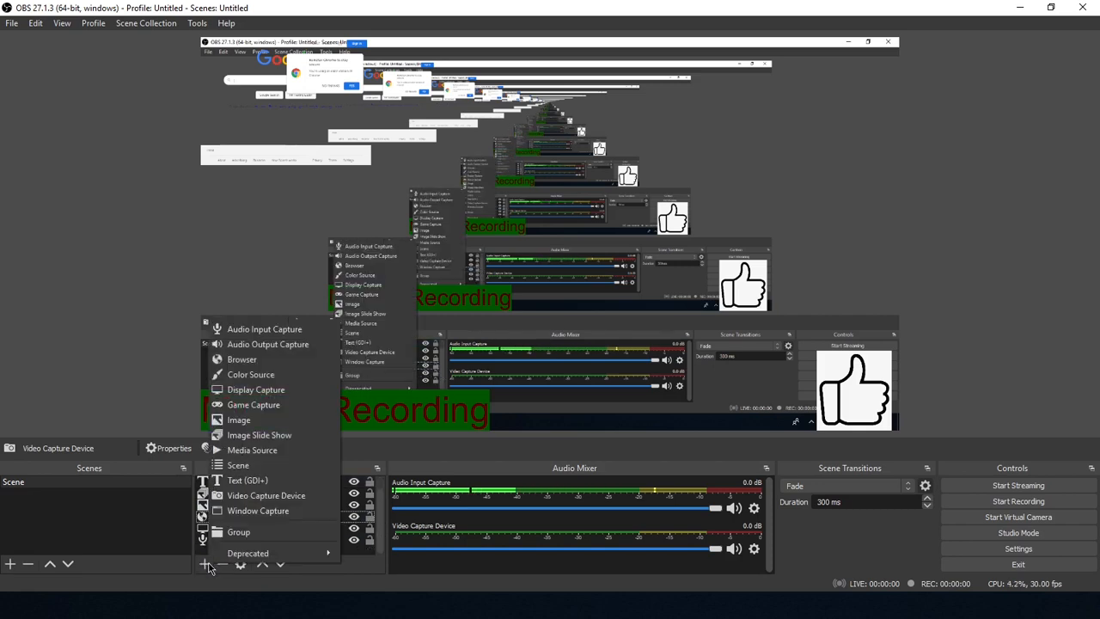
click(261, 519)
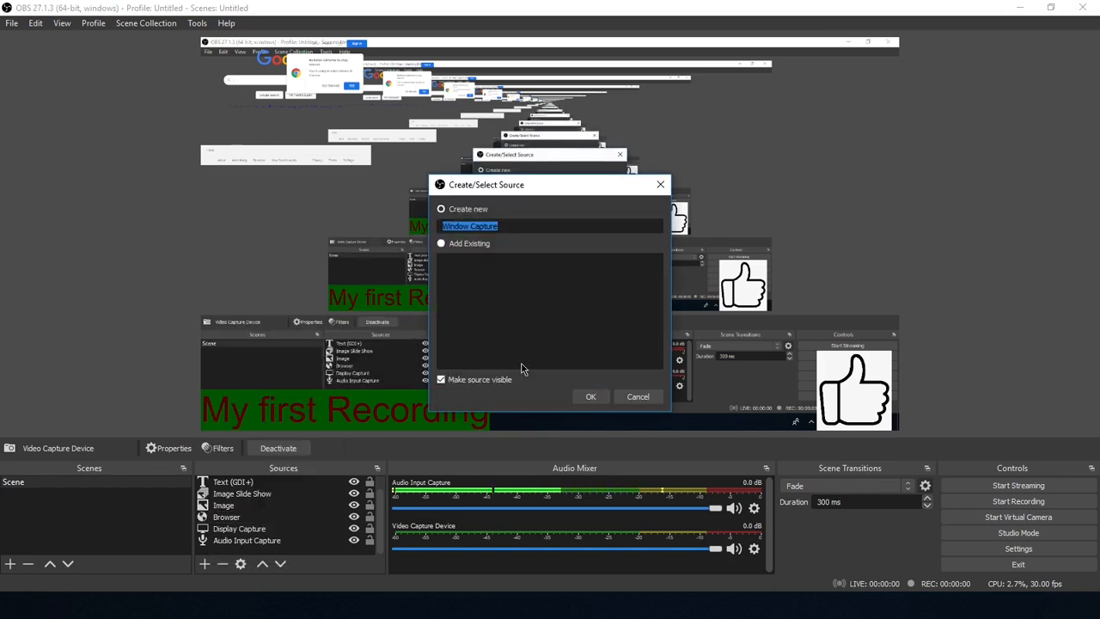
click(589, 397)
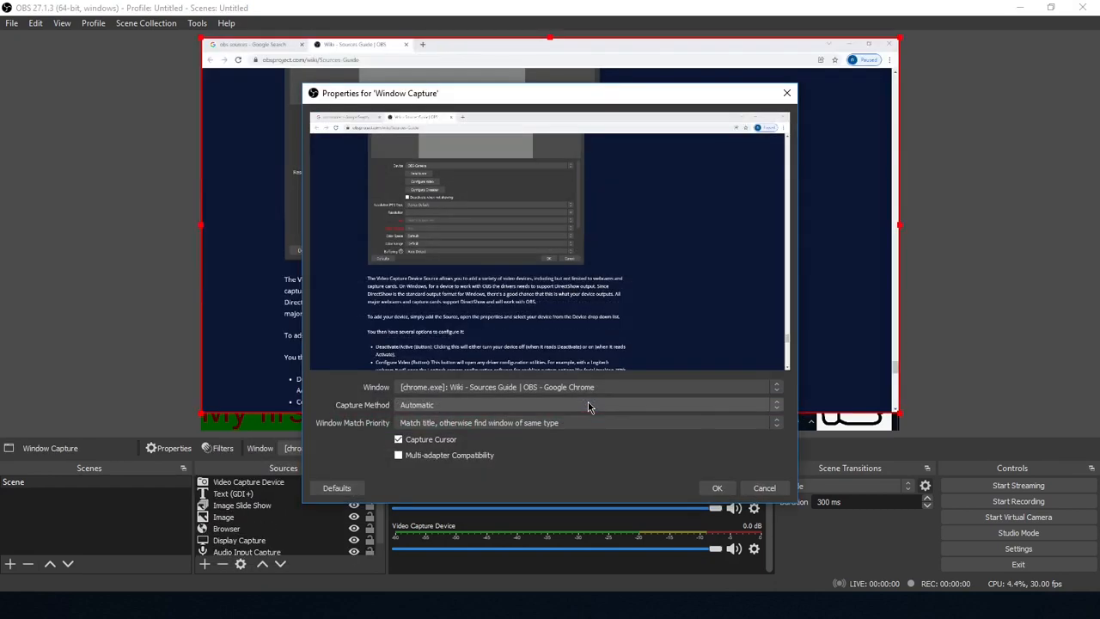
click(555, 389)
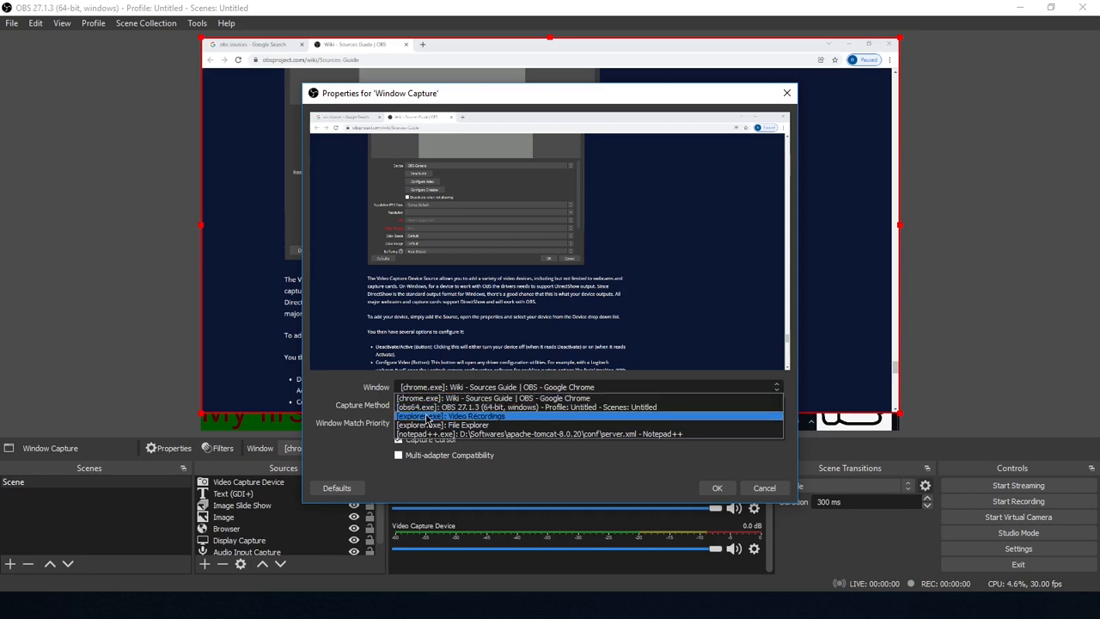
click(538, 467)
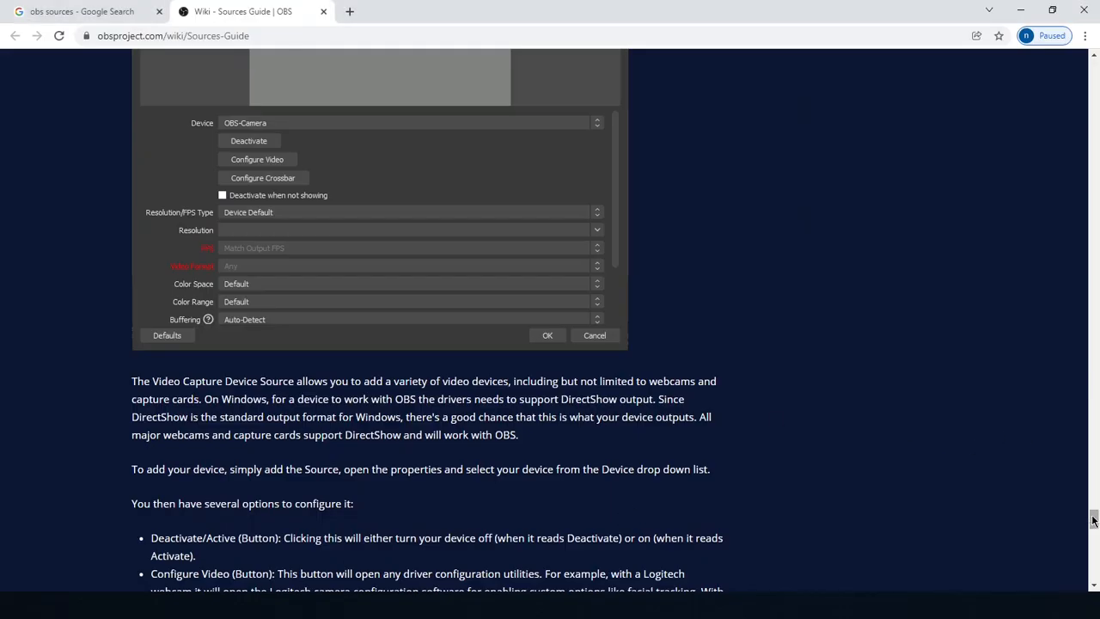
- Read the Window Capture section of the Sources Guide in Chrome, return to OBS Studio and cancel the source's properties
drag(1093, 519, 1092, 563)
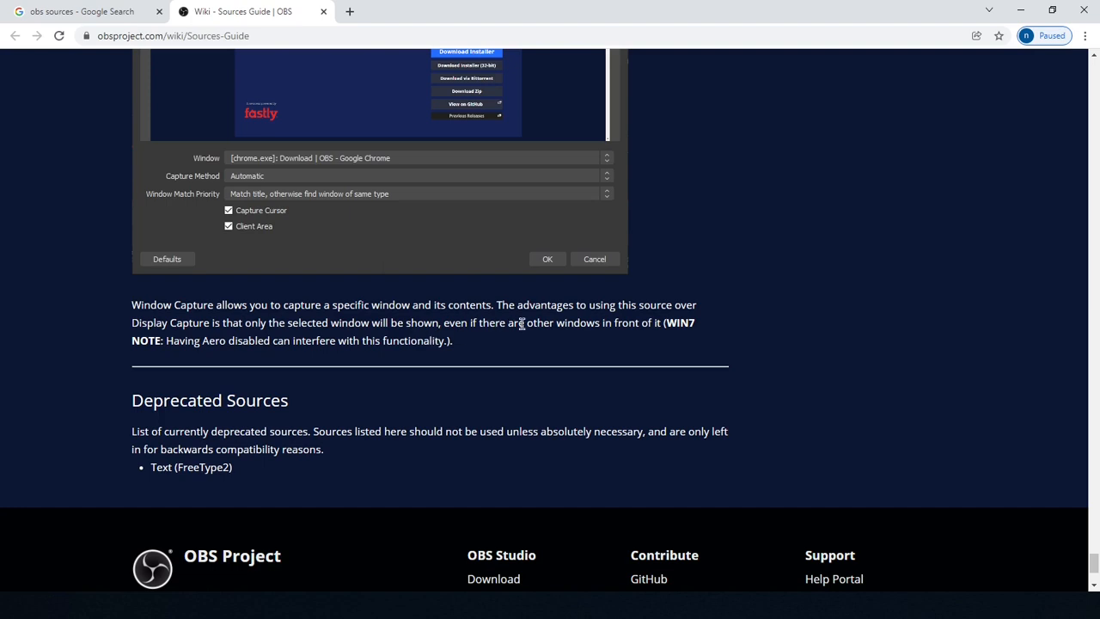
drag(658, 322, 502, 323)
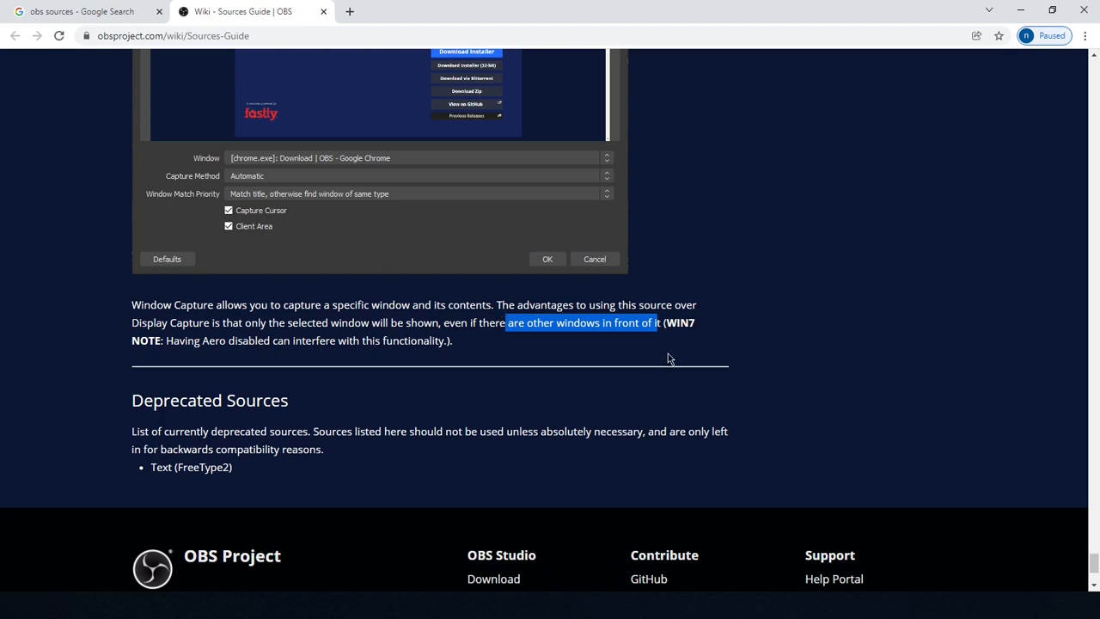
click(753, 346)
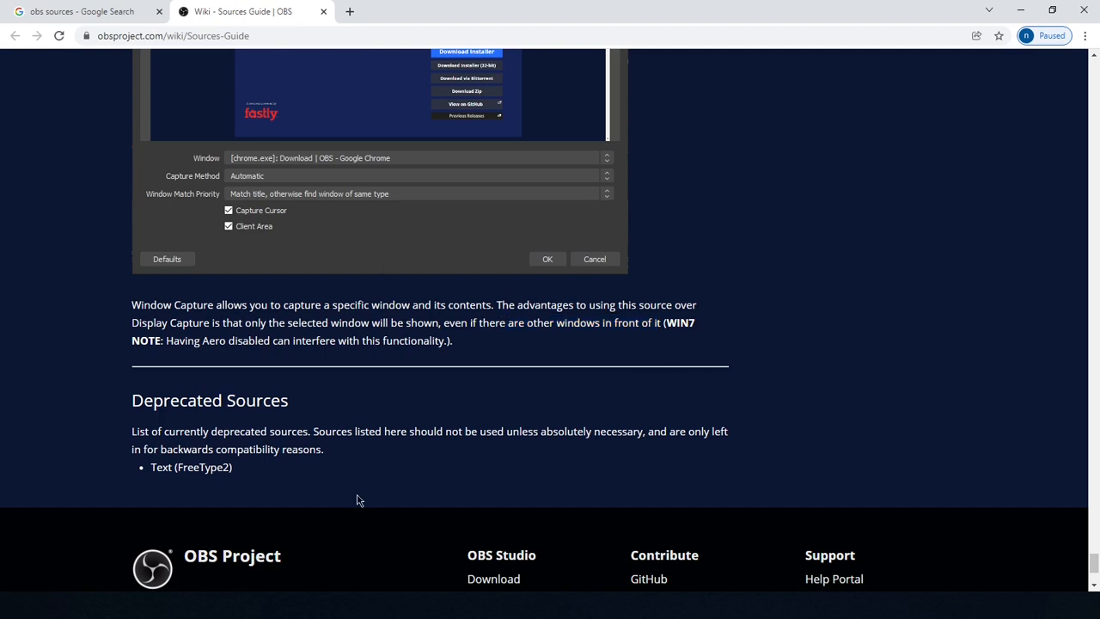
key(alt+Tab)
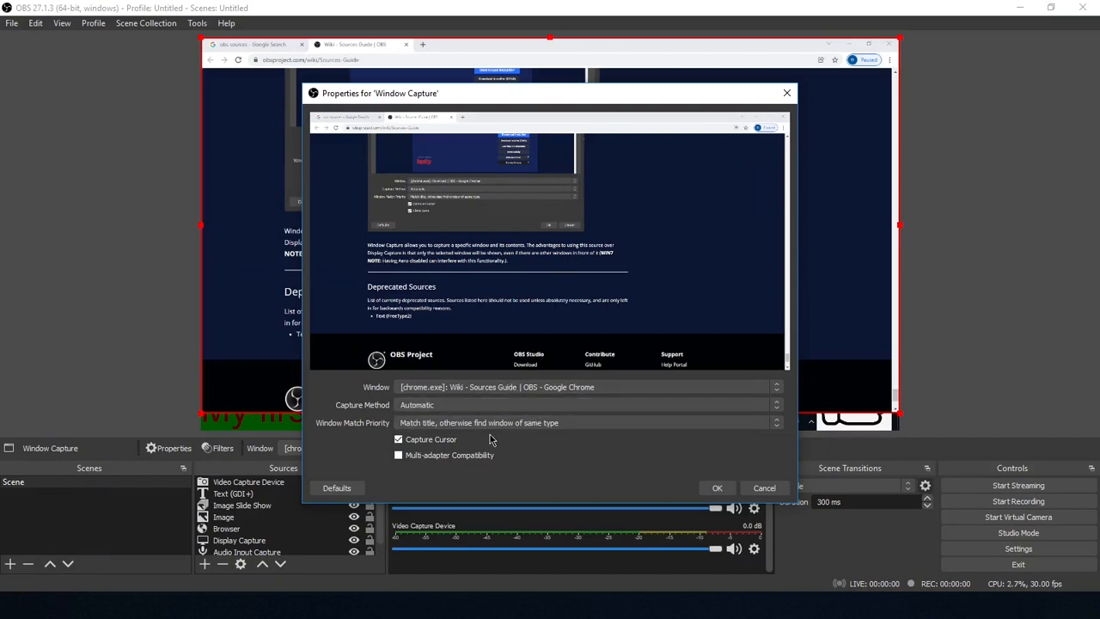
click(771, 490)
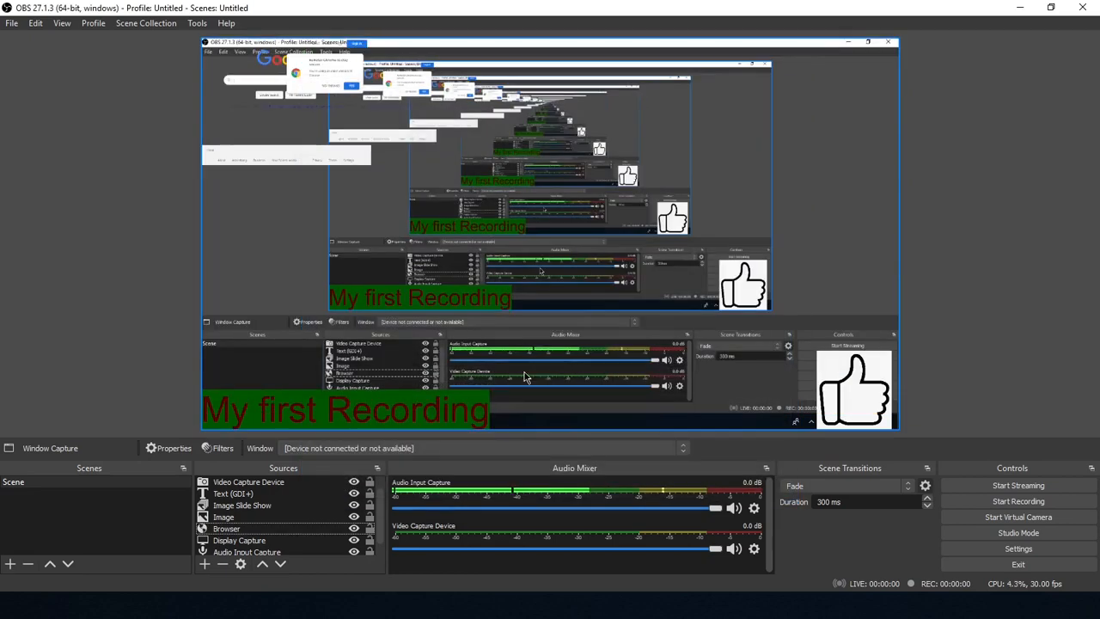
scroll(381, 531, down, 1)
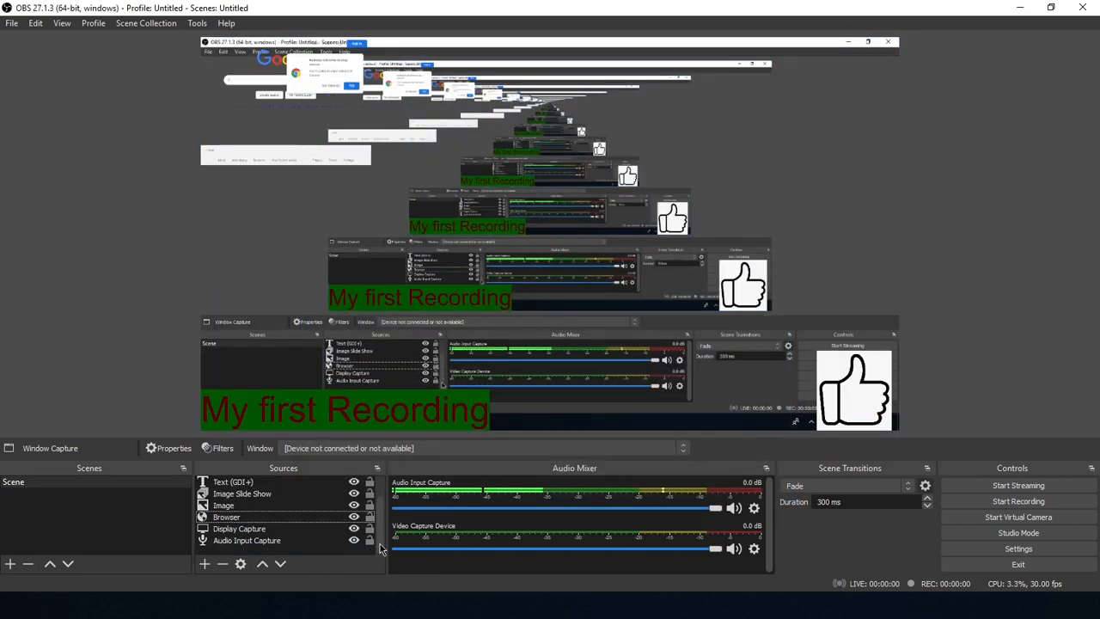
click(204, 563)
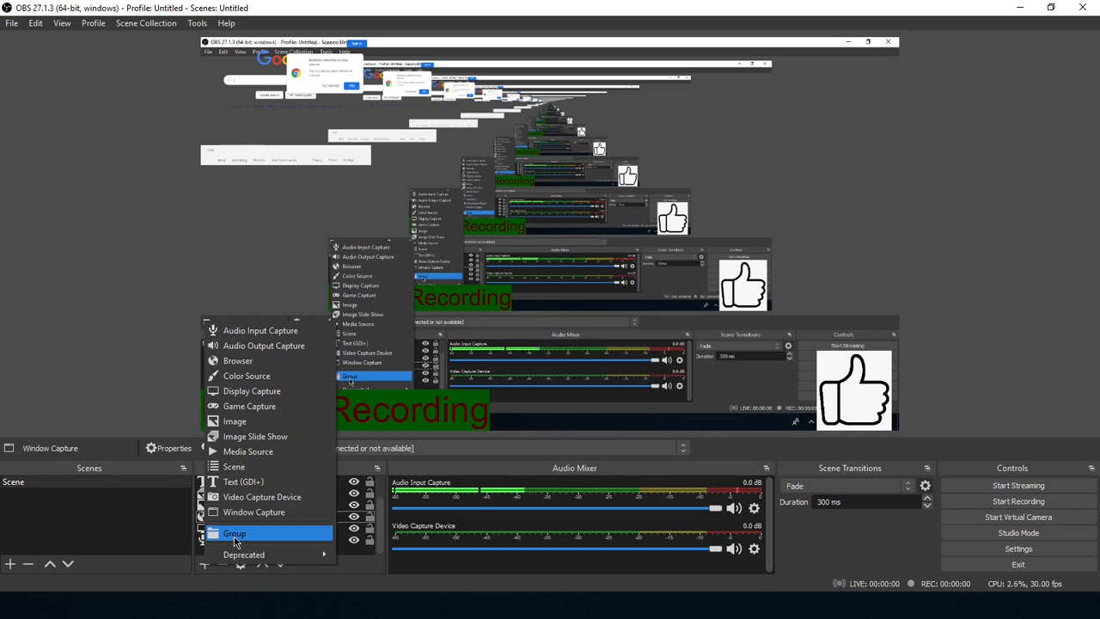
click(351, 474)
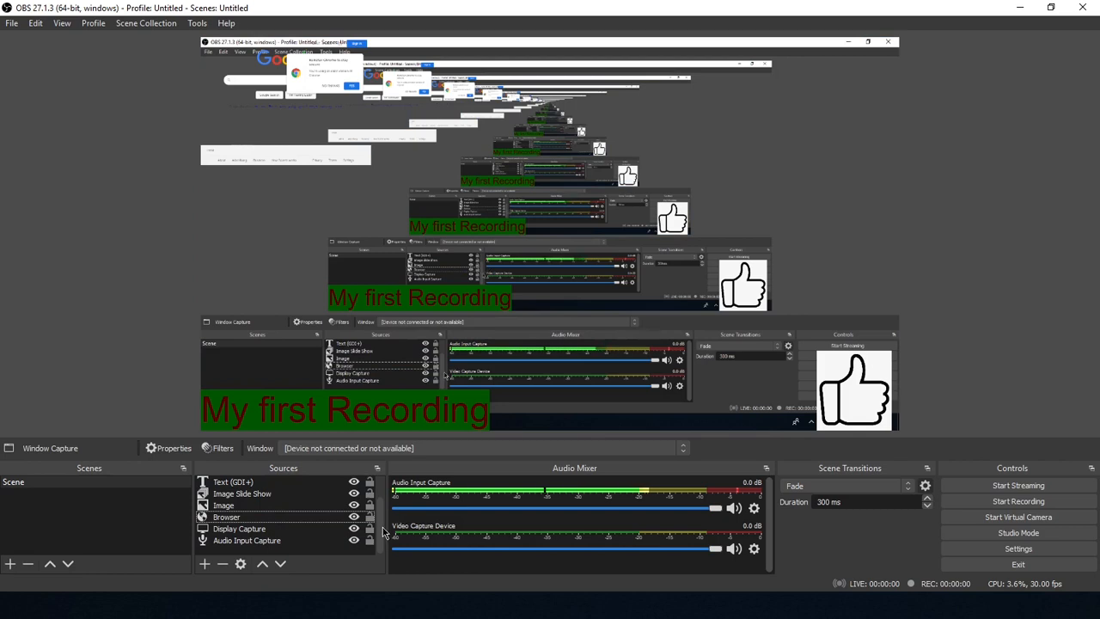
- Remove the Video Capture Device and Window Capture sources from the scene
scroll(382, 532, up, 1)
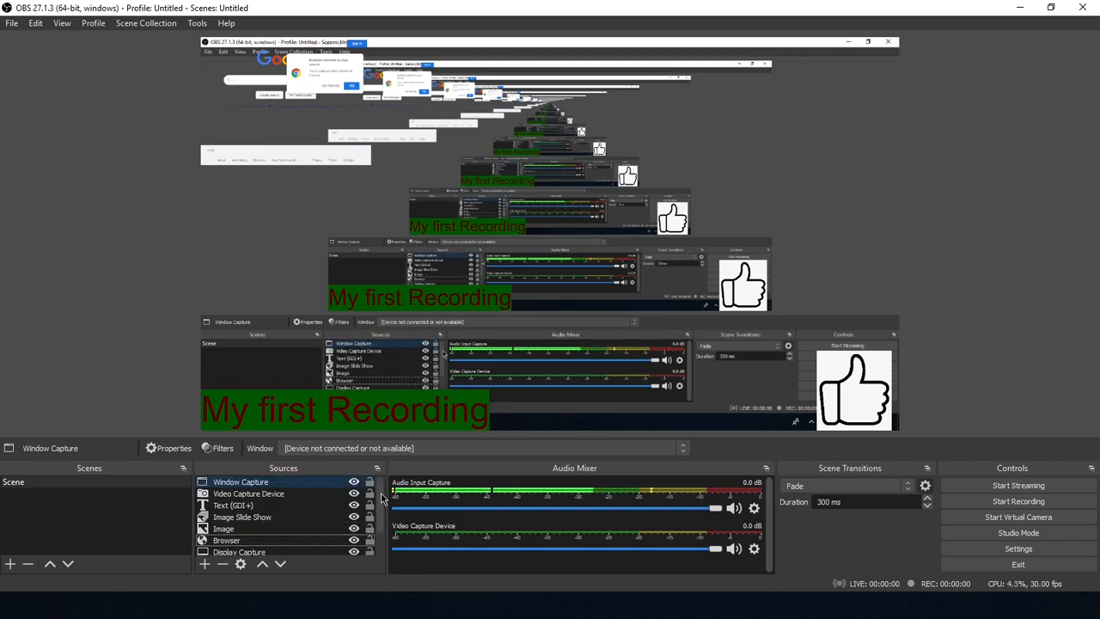
click(291, 494)
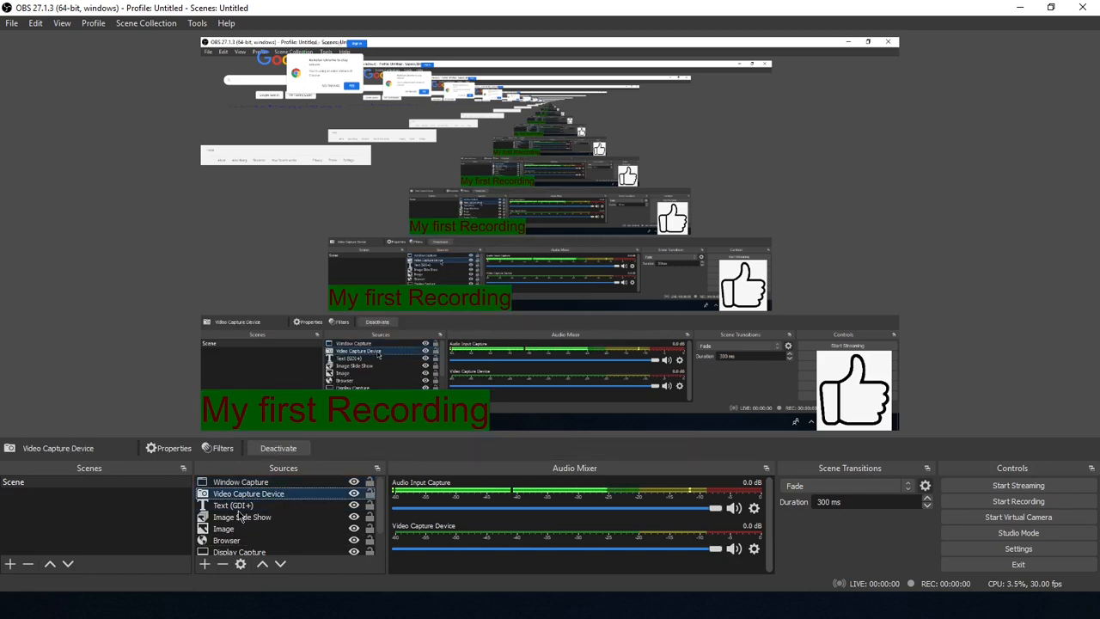
click(223, 564)
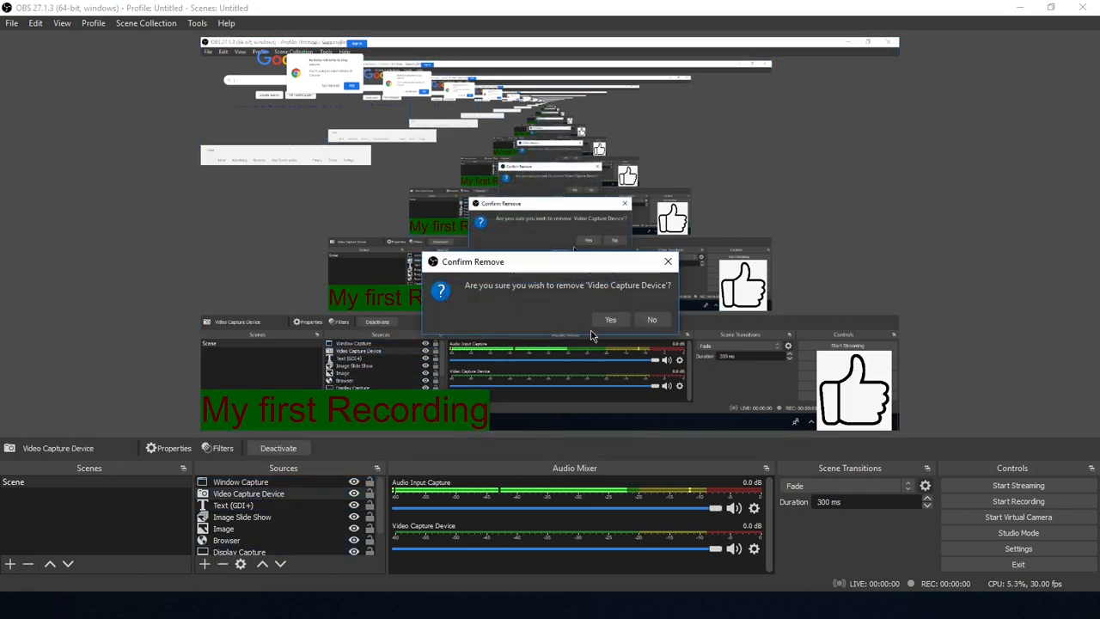
click(608, 322)
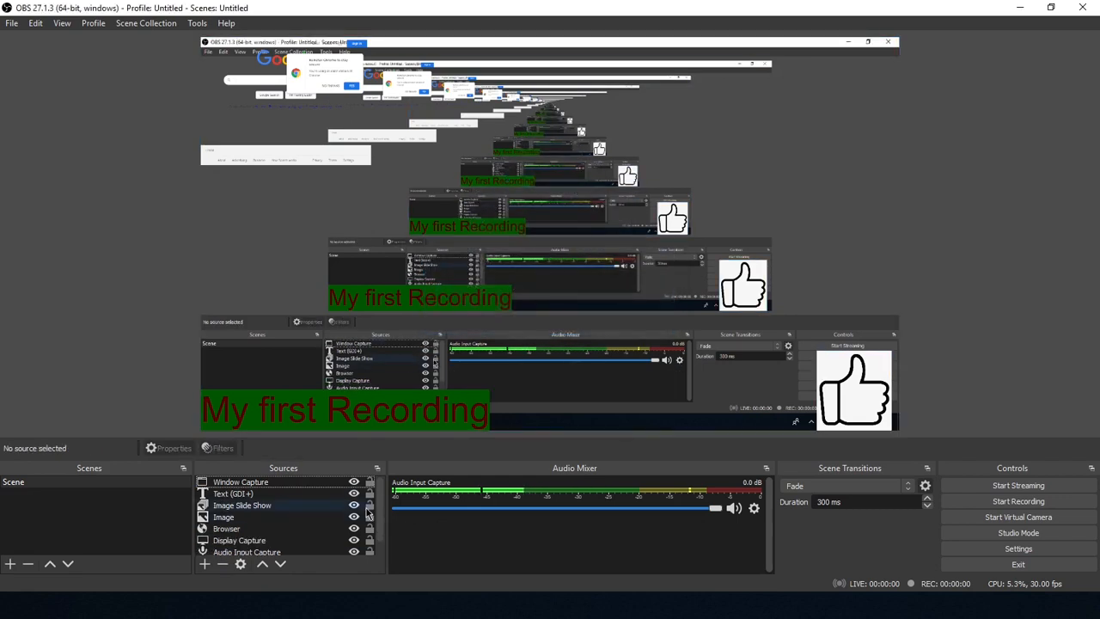
click(279, 483)
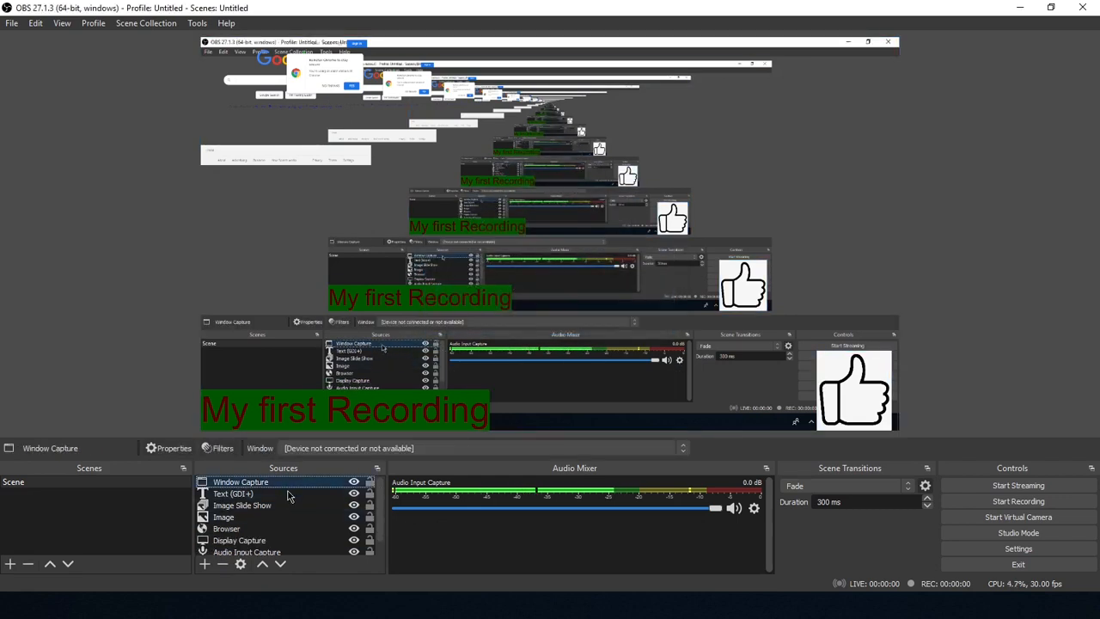
click(222, 564)
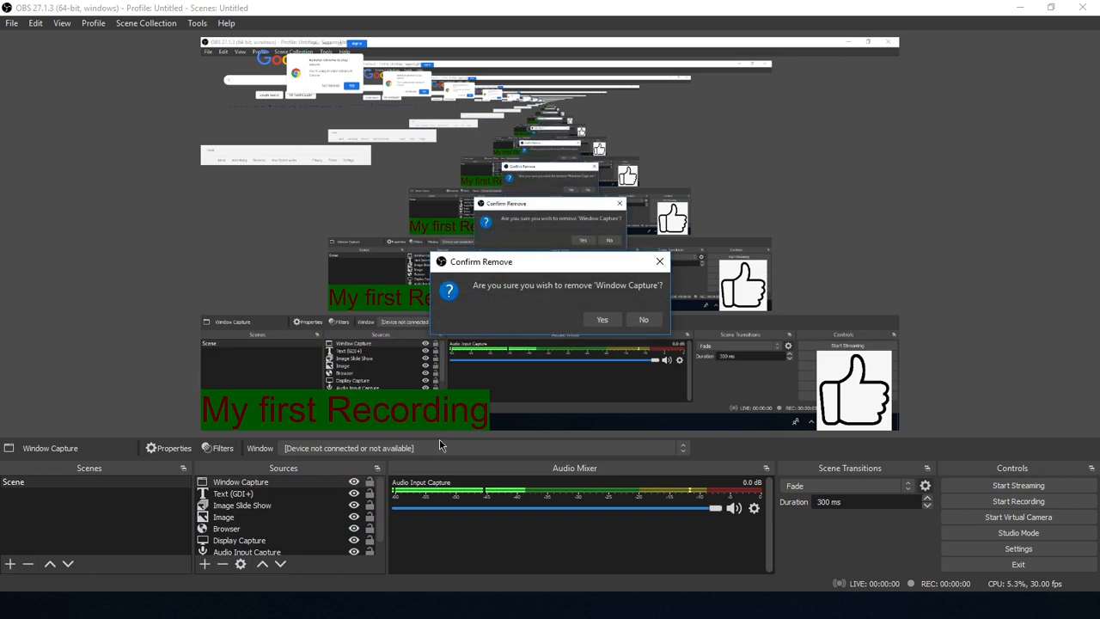
click(602, 321)
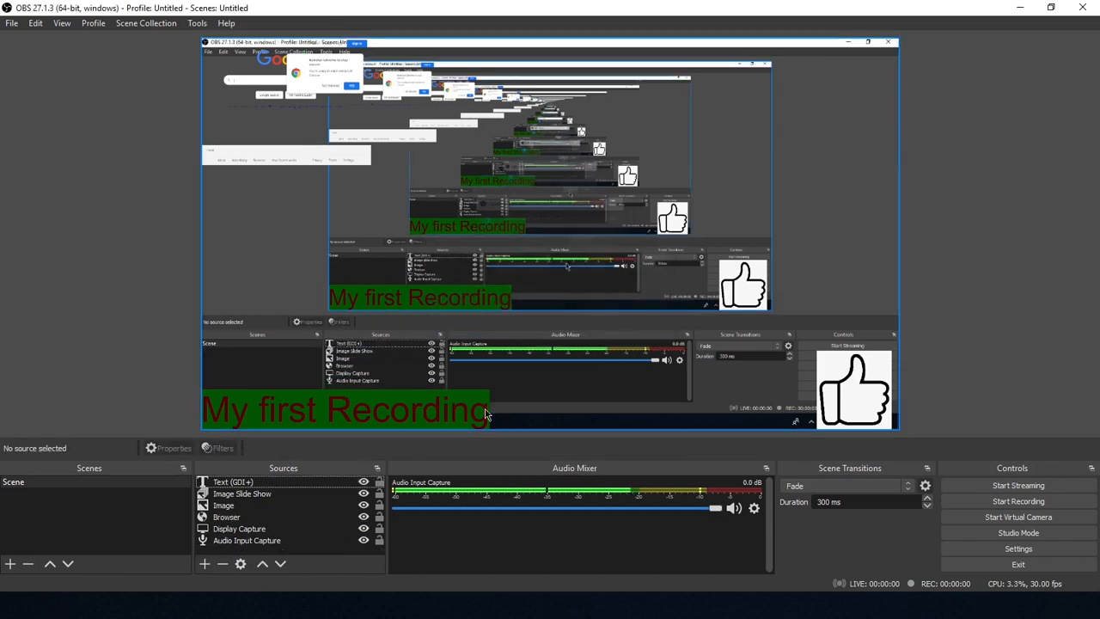
- Review the Image source's available actions and properties, cancel without changes, and select the Display Capture source
click(222, 507)
right_click(221, 507)
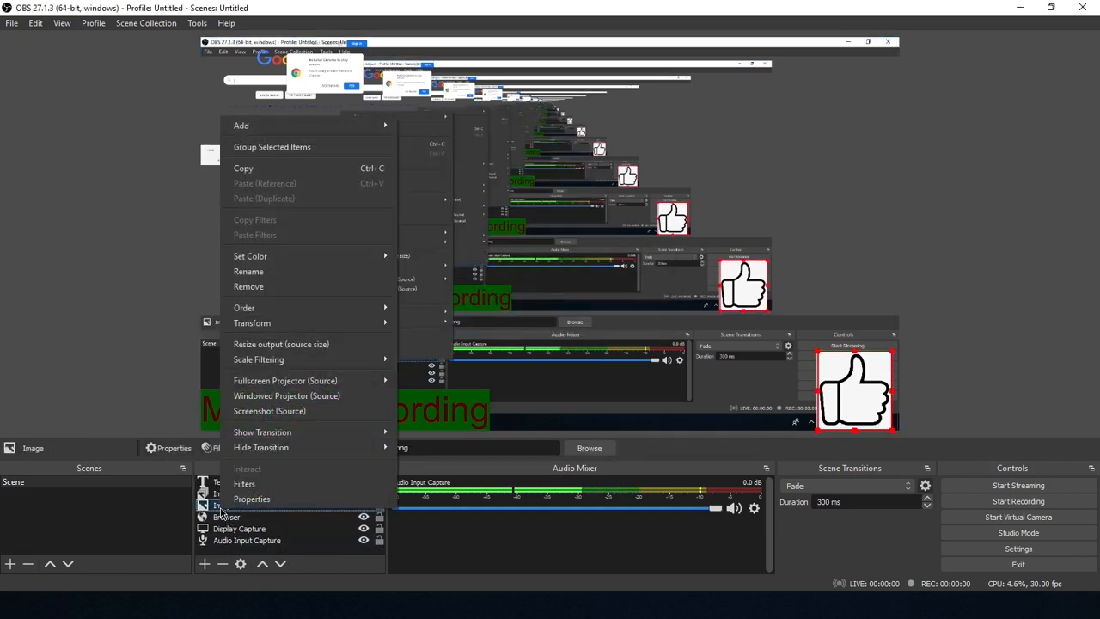
click(309, 569)
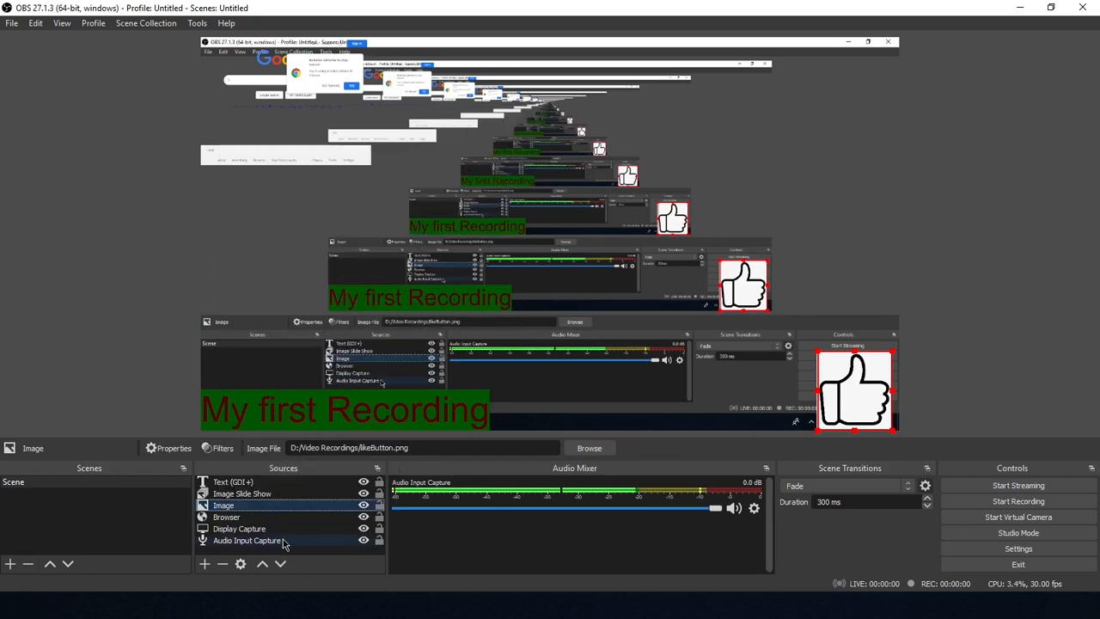
right_click(230, 508)
click(261, 499)
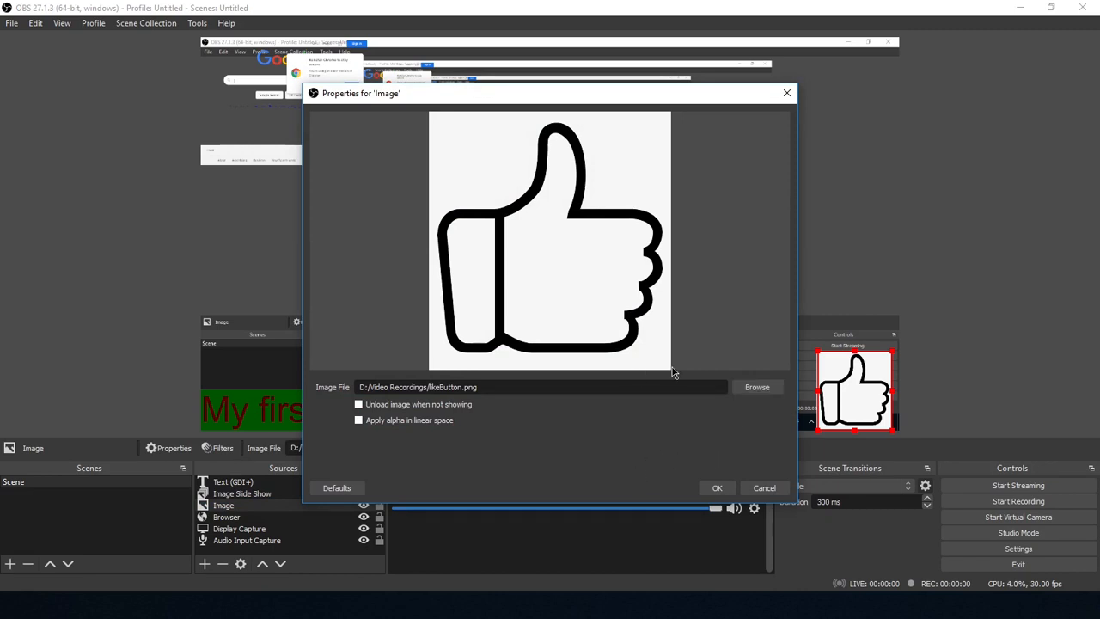
click(764, 488)
click(255, 528)
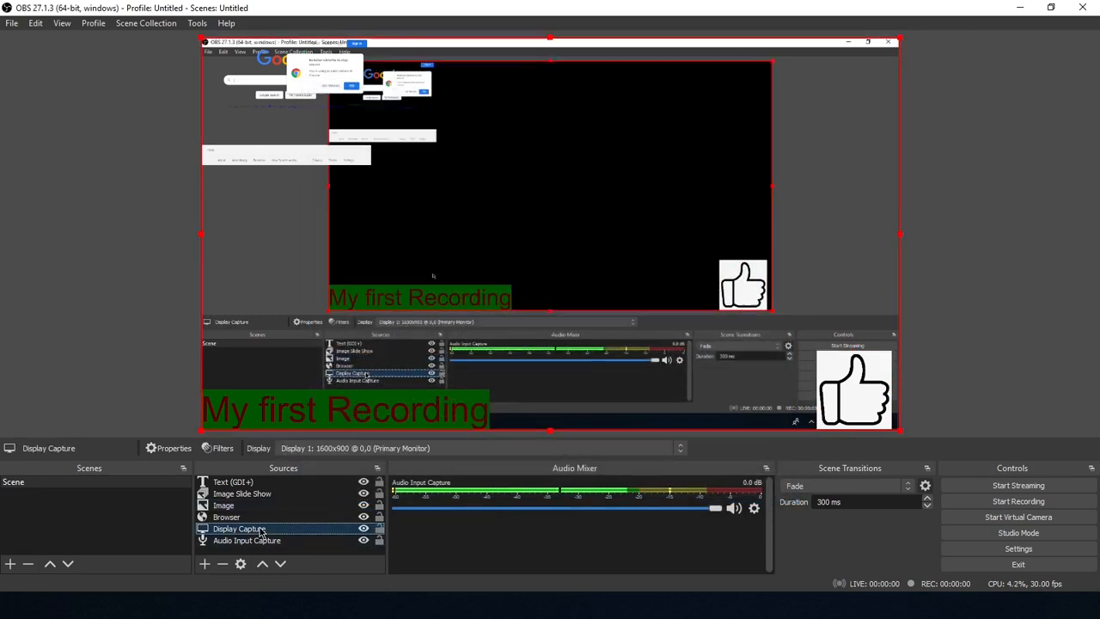
- Review the Browser source's properties, including its URL, width and height, and cancel without changes
click(230, 517)
right_click(236, 517)
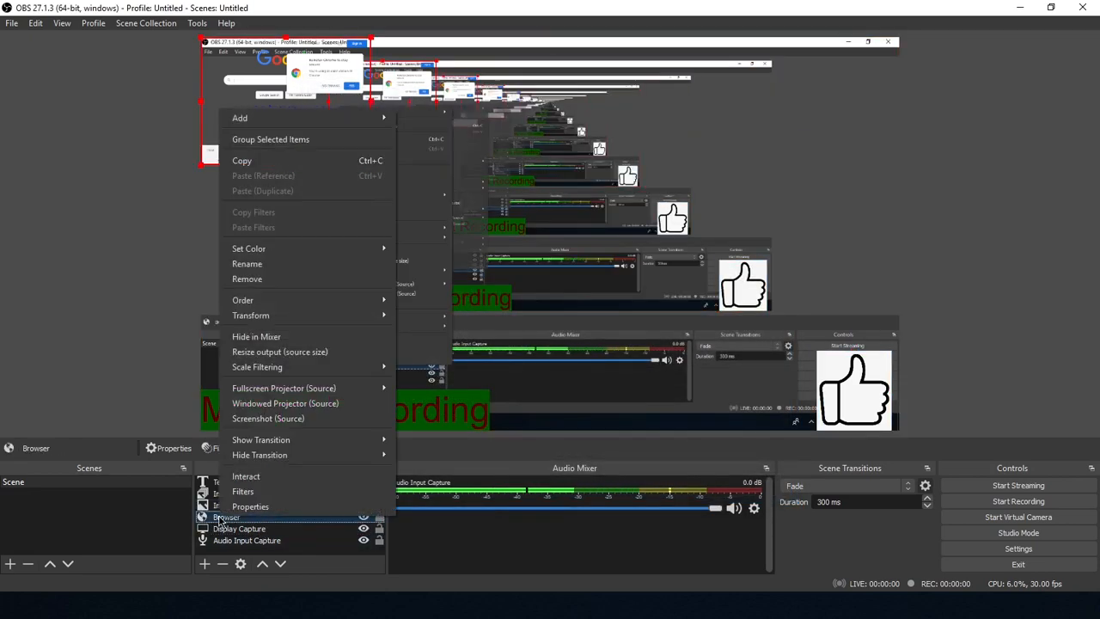
click(249, 506)
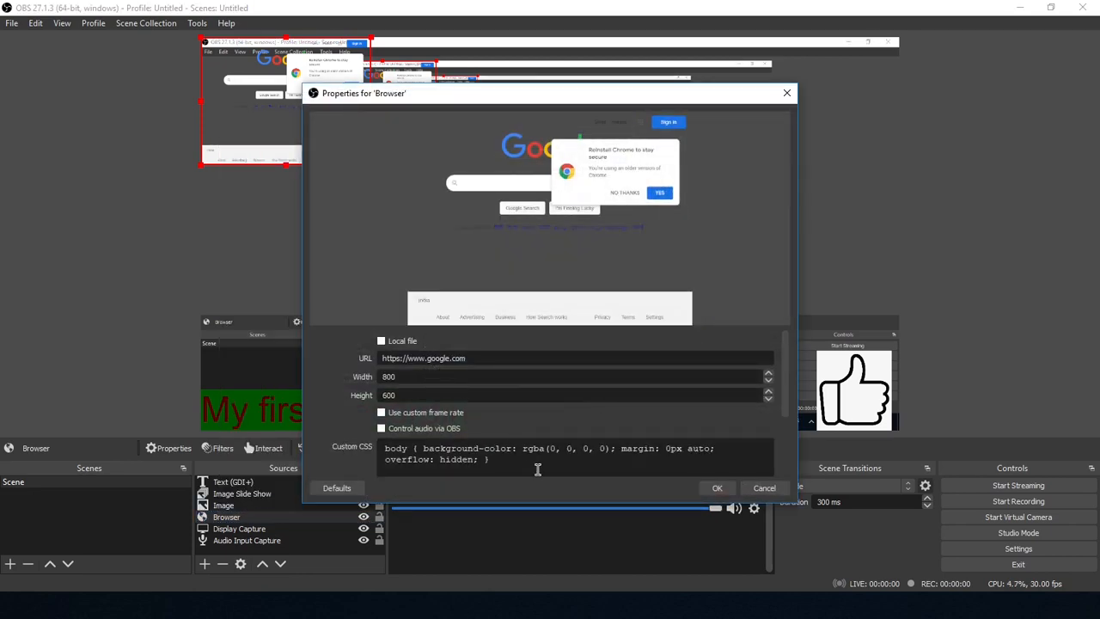
click(764, 488)
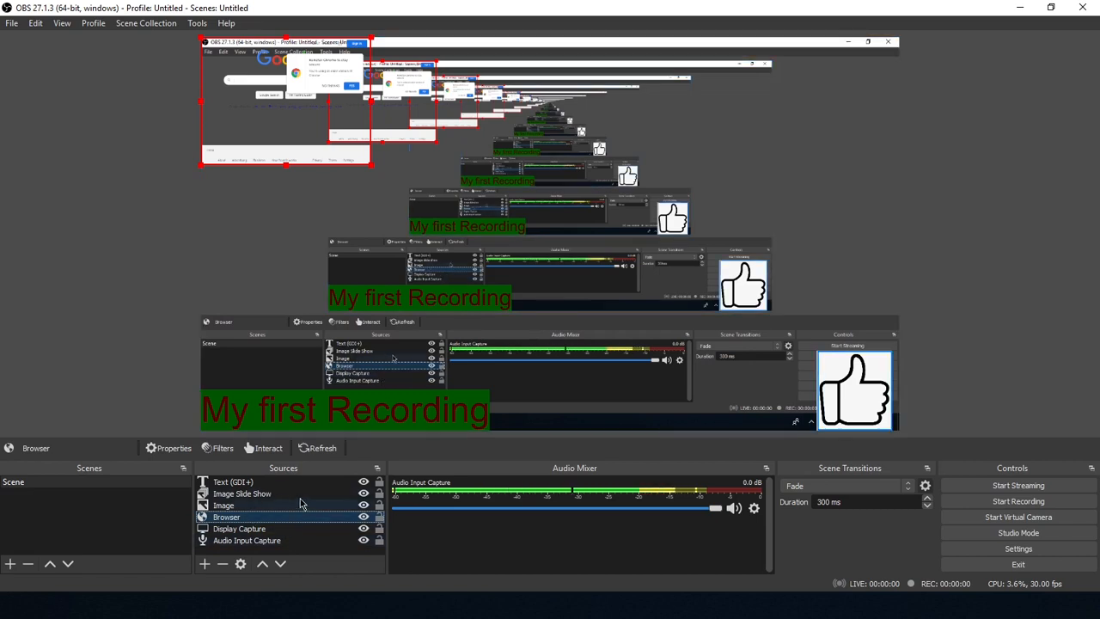
- Hide the Text (GDI+) source and show it again, and do the same with the Image Slide Show source
click(275, 484)
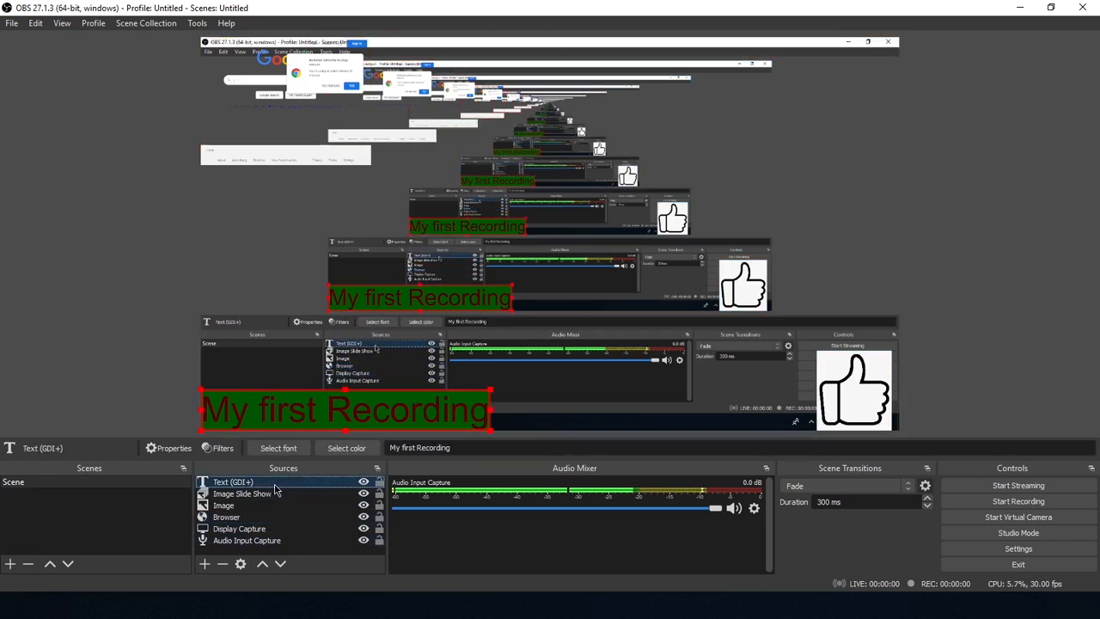
click(362, 483)
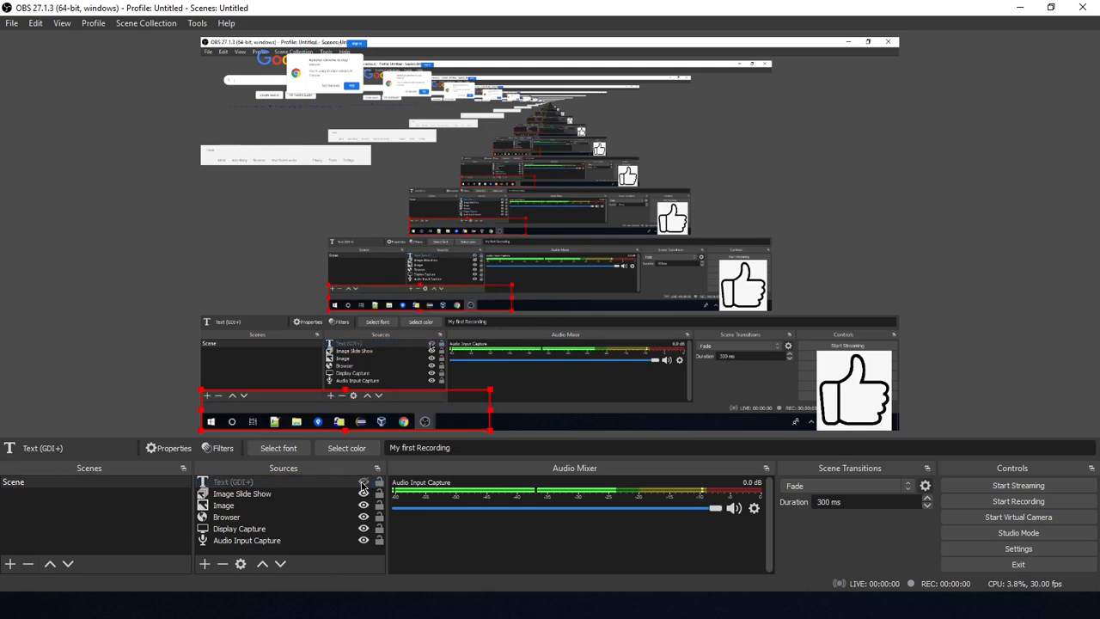
click(363, 483)
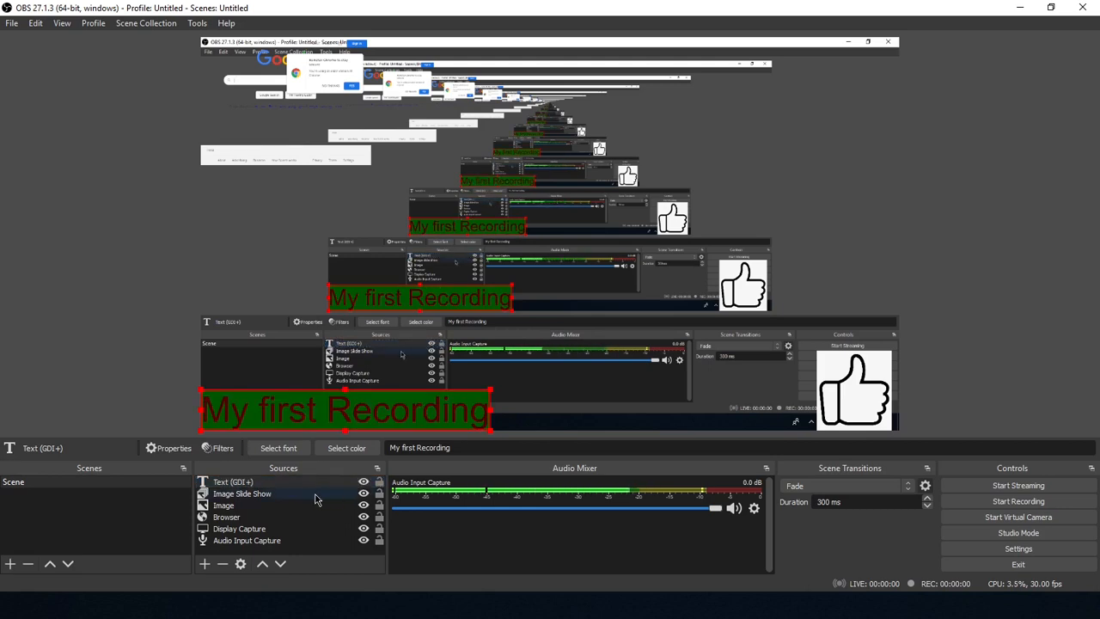
click(337, 496)
click(363, 493)
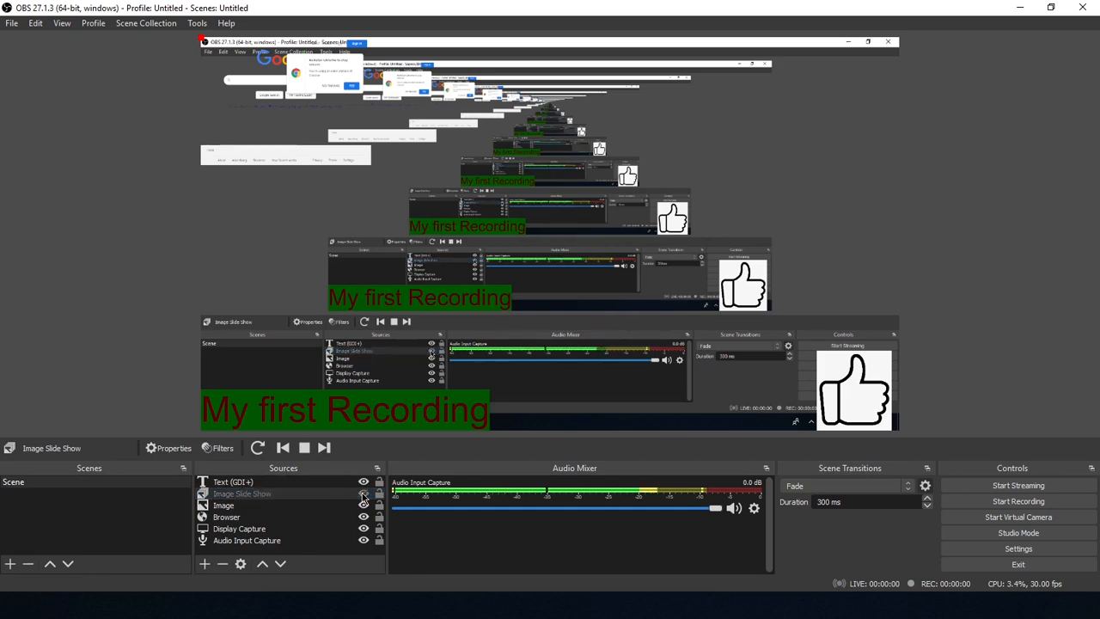
click(362, 494)
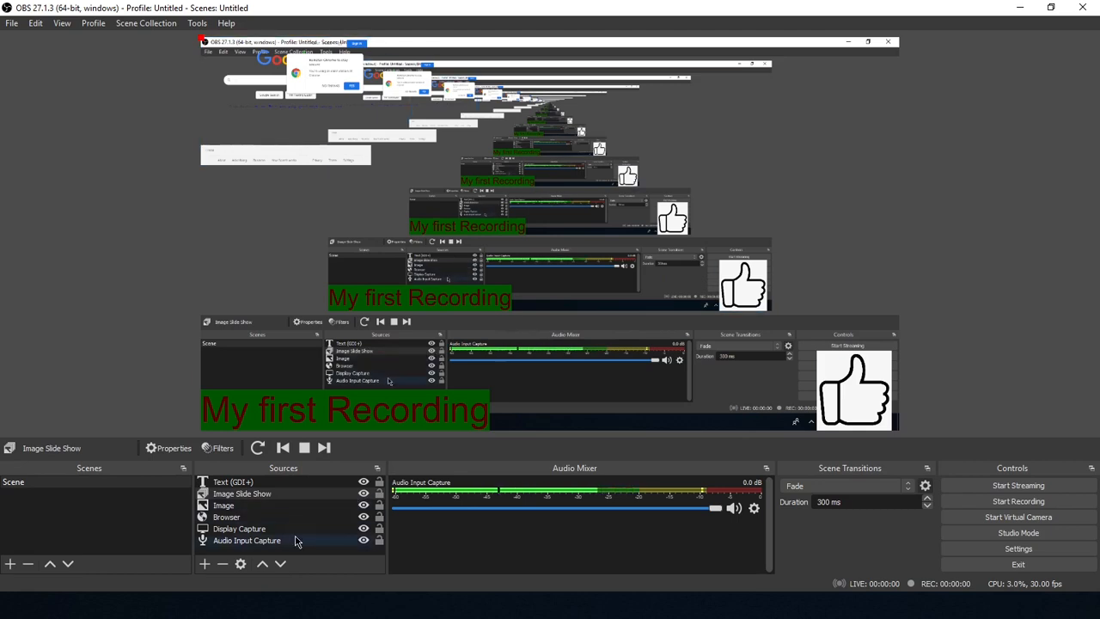
- Move the Image source above Image Slide Show in the source order and place its picture in the canvas's bottom-right corner, at about 1428, 717
click(260, 530)
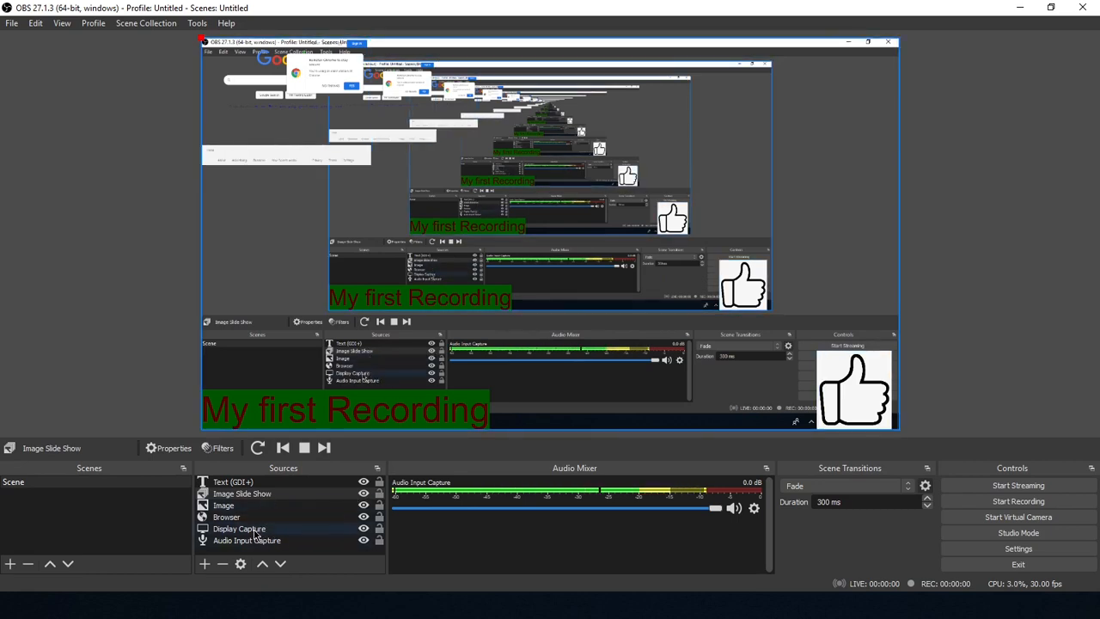
click(243, 542)
click(245, 507)
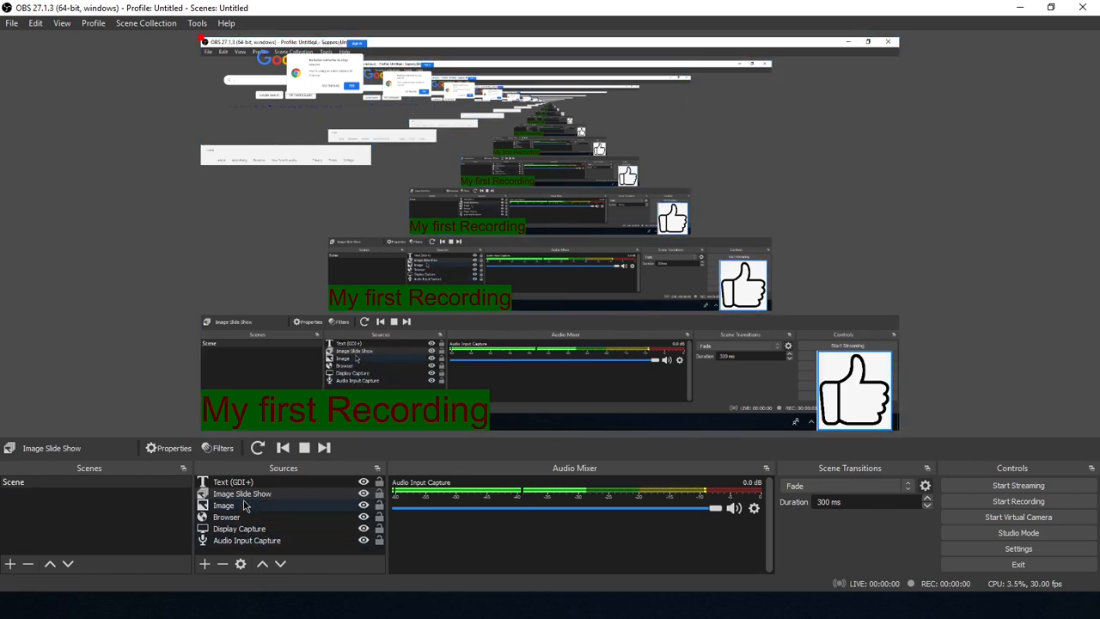
click(249, 516)
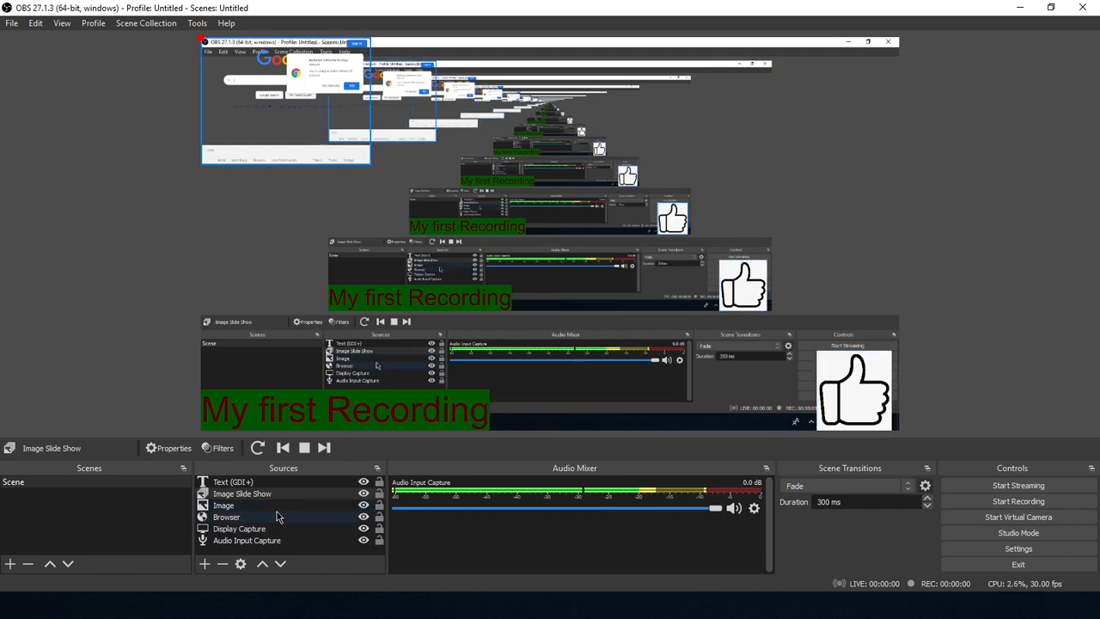
click(237, 506)
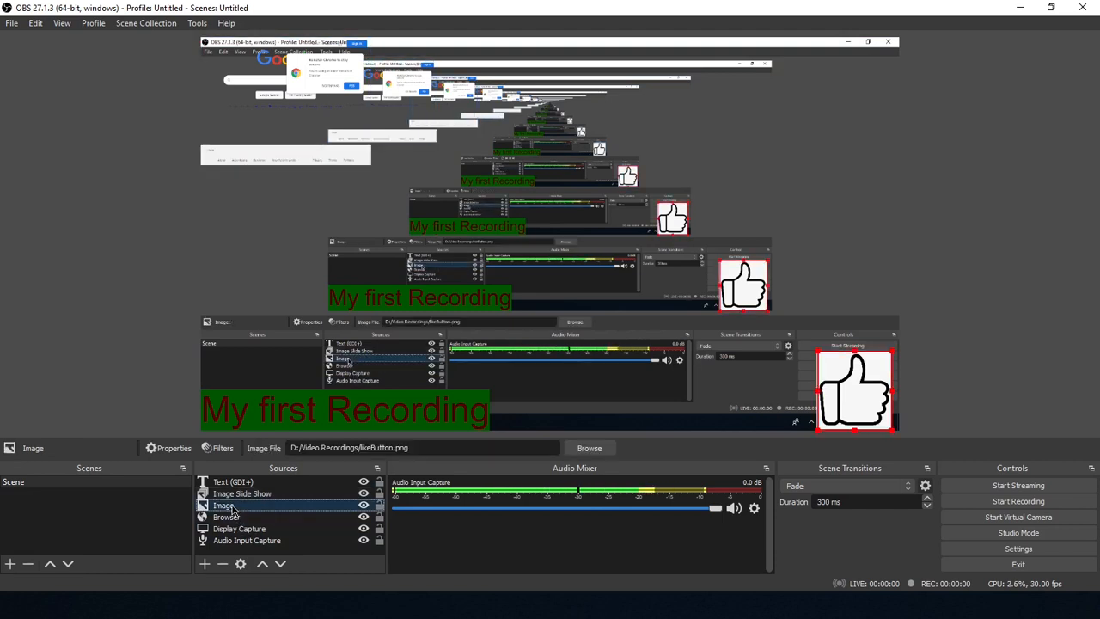
click(262, 564)
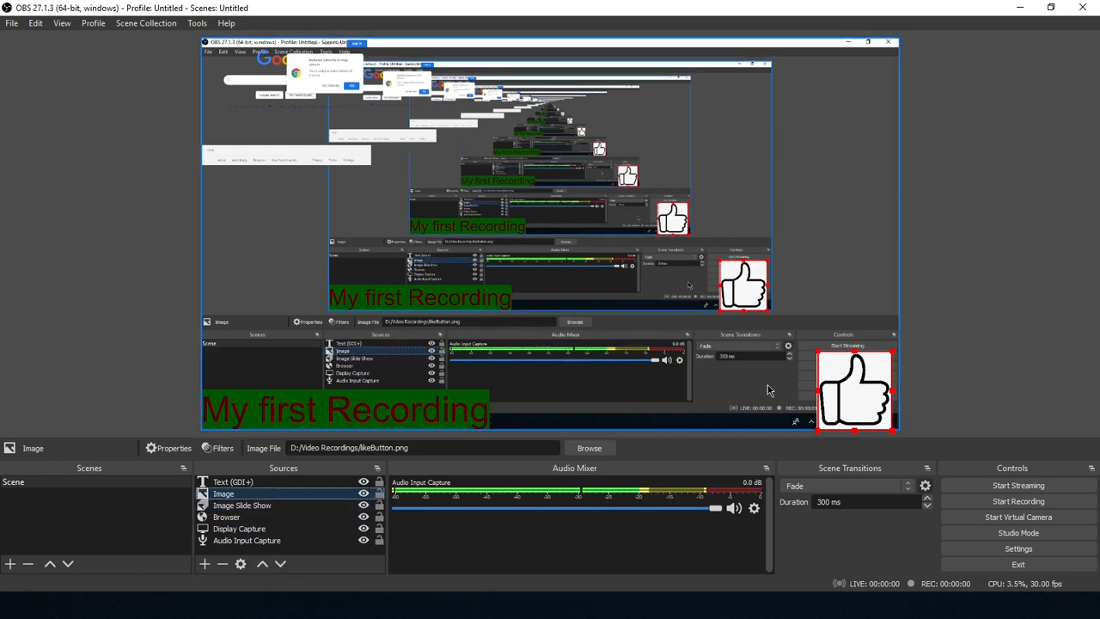
drag(825, 394, 834, 393)
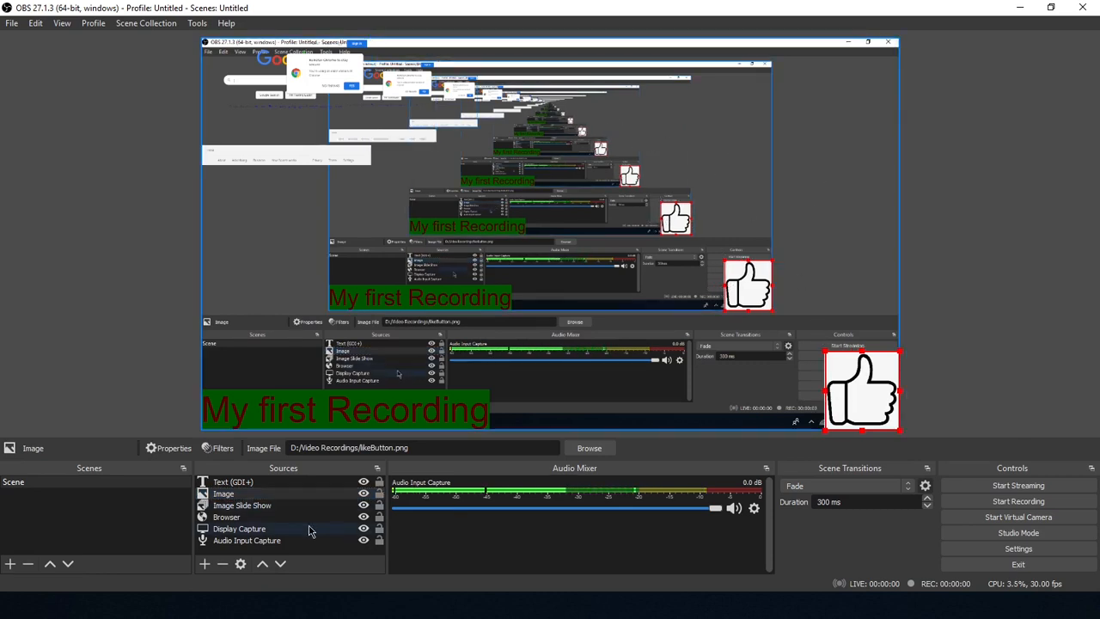
- Review the Image source's position, size, alignment and crop values in its transform settings and close them unchanged
click(241, 506)
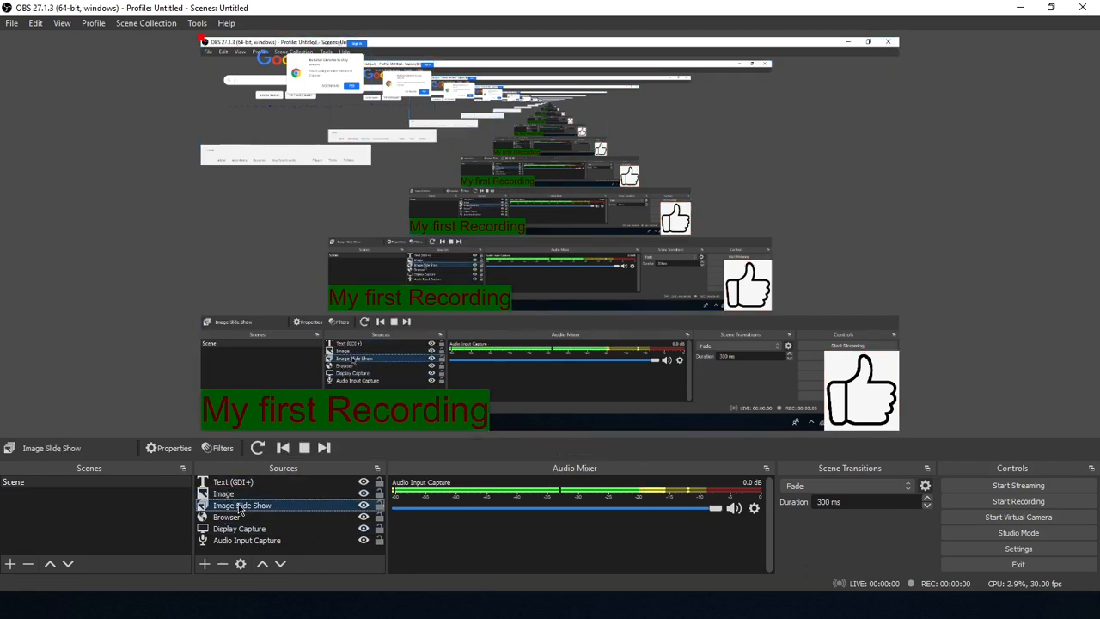
click(226, 494)
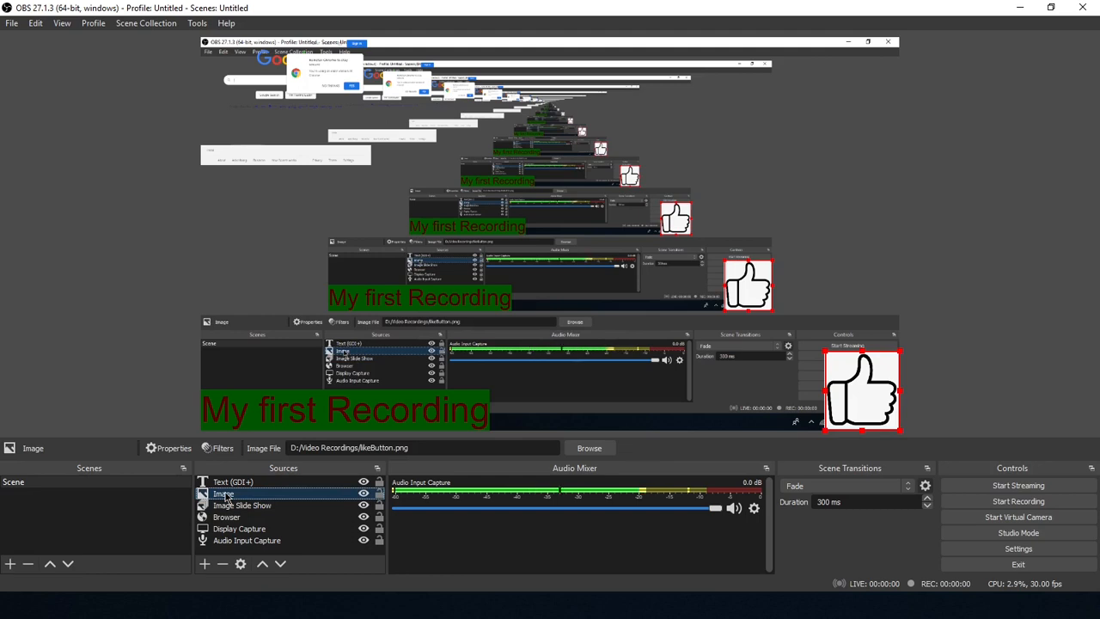
right_click(226, 495)
mouse_move(262, 317)
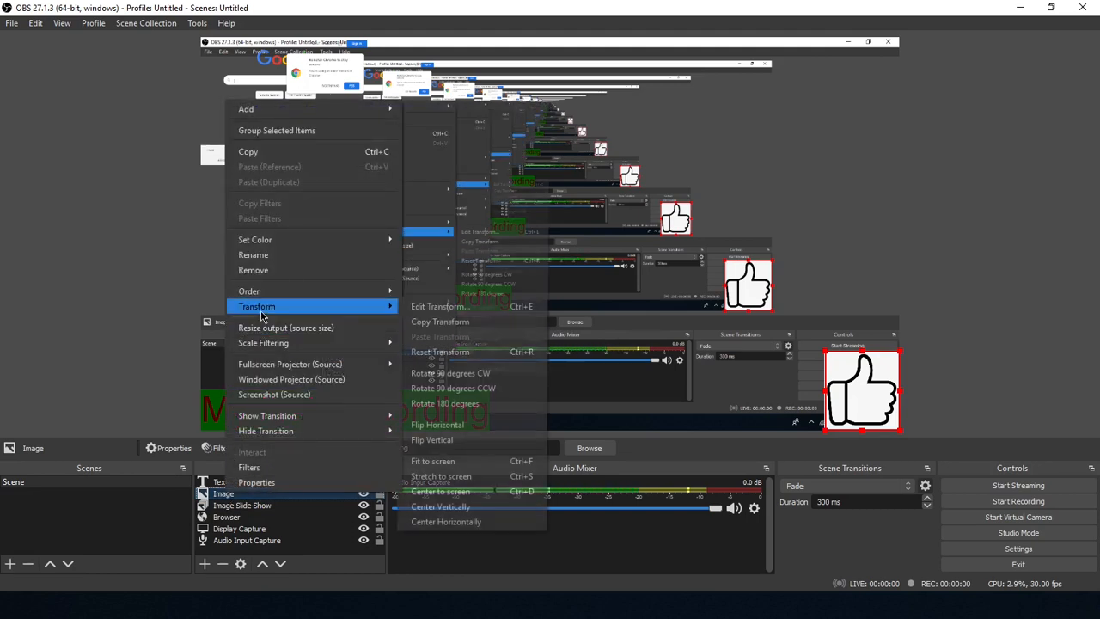
click(430, 308)
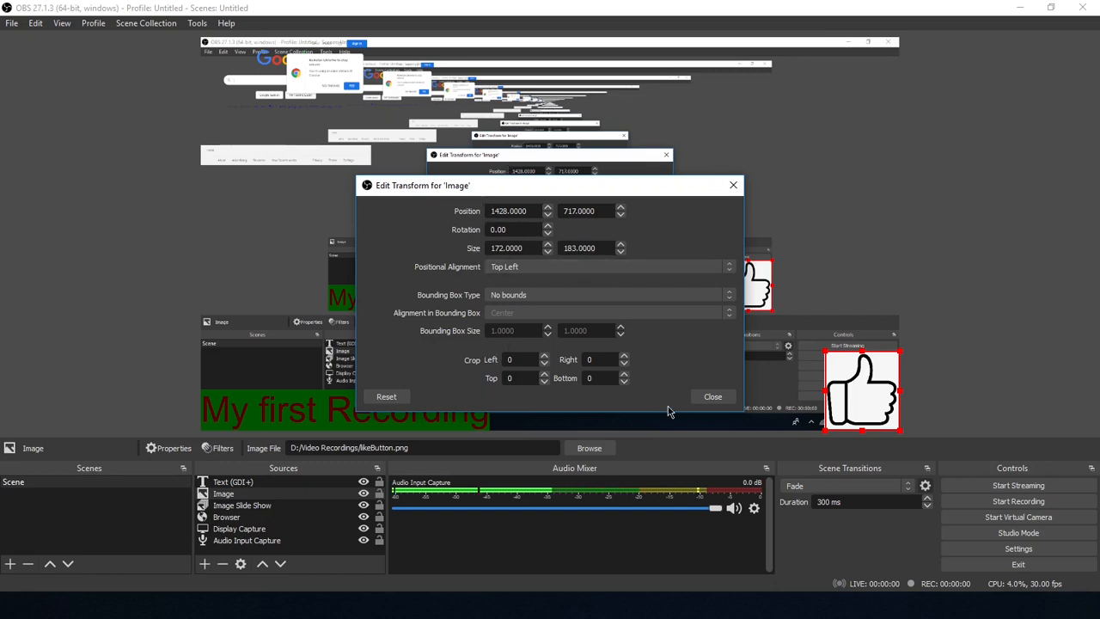
click(712, 396)
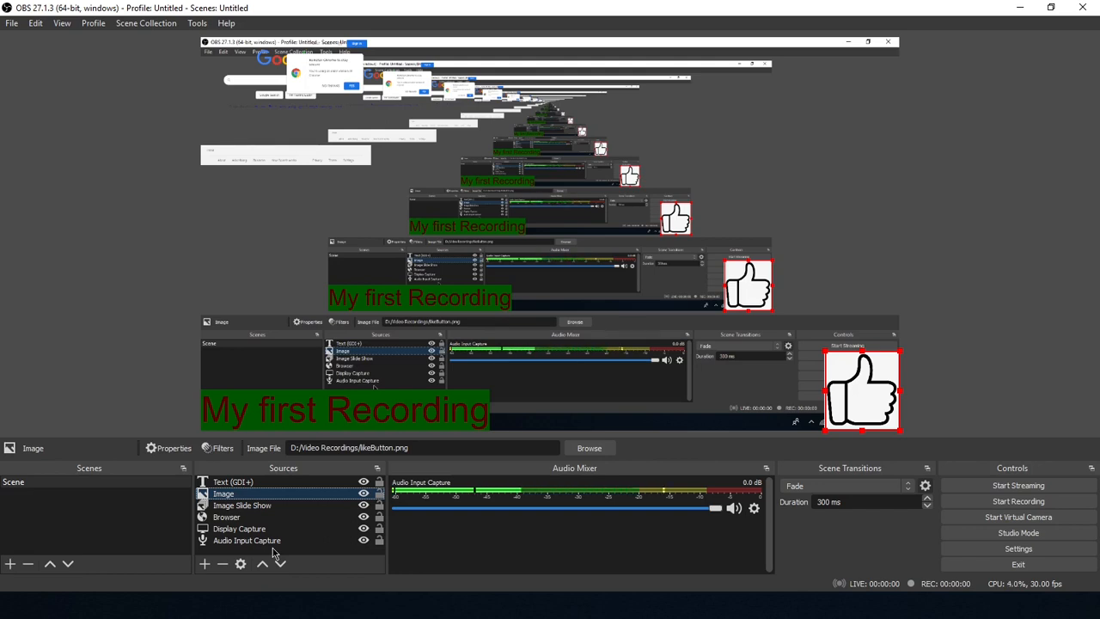
- Select the Display Capture, the "My first Recording" text and the thumbs-up image directly in the preview to identify their sources
click(300, 271)
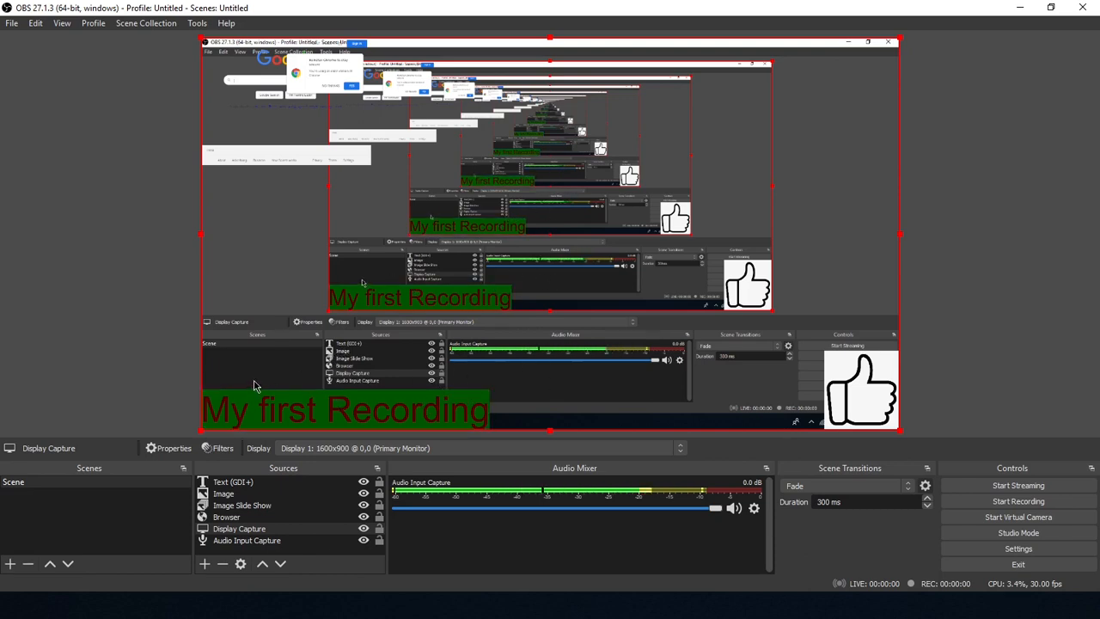
click(303, 409)
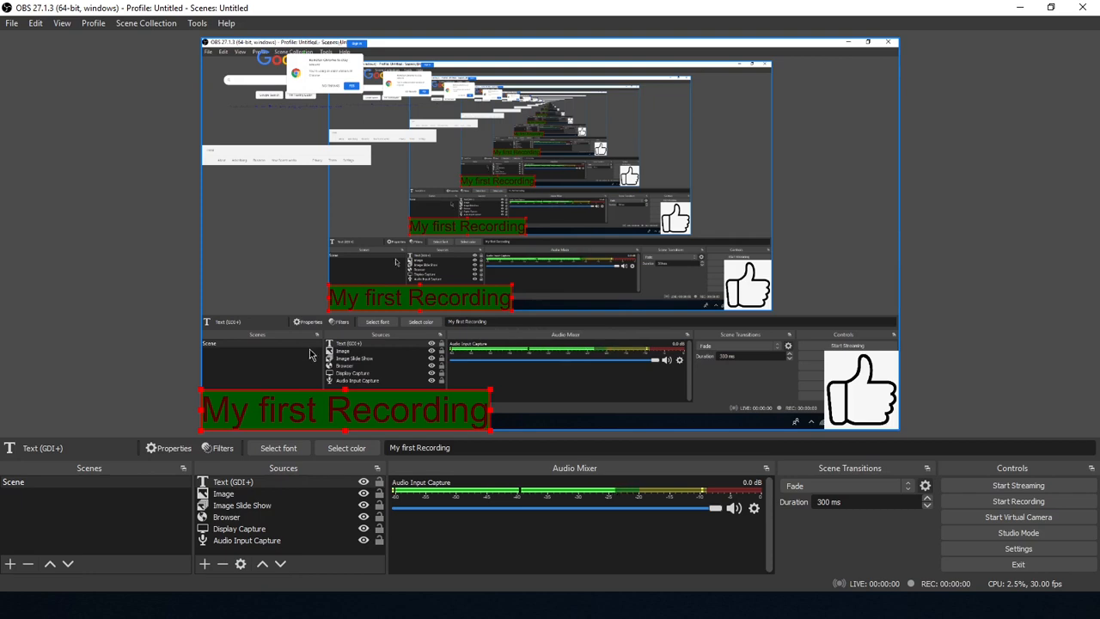
click(243, 257)
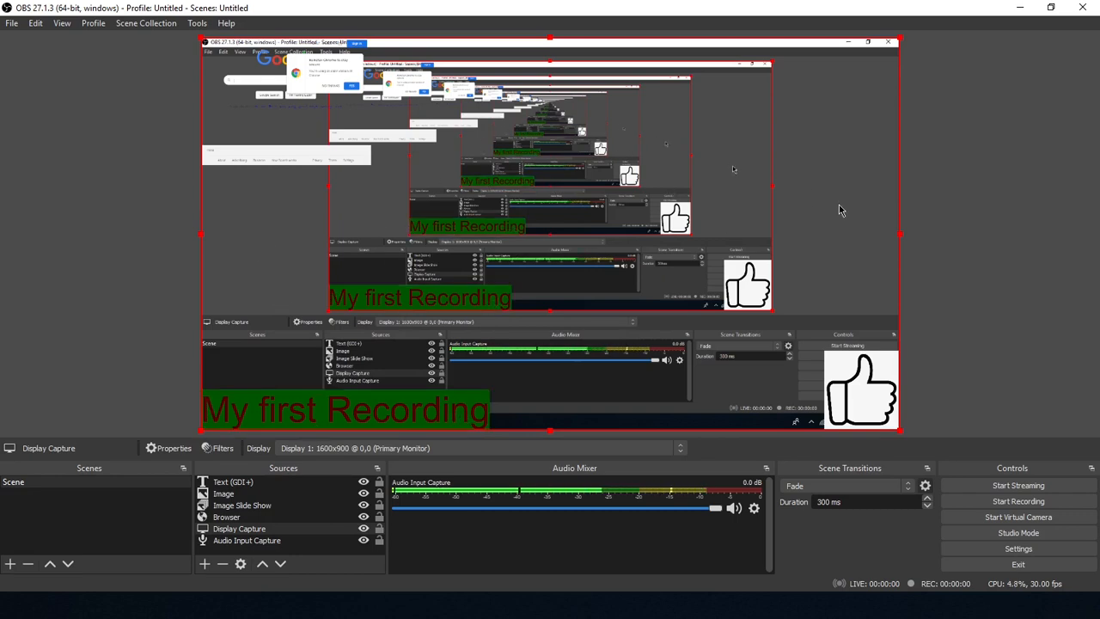
click(451, 413)
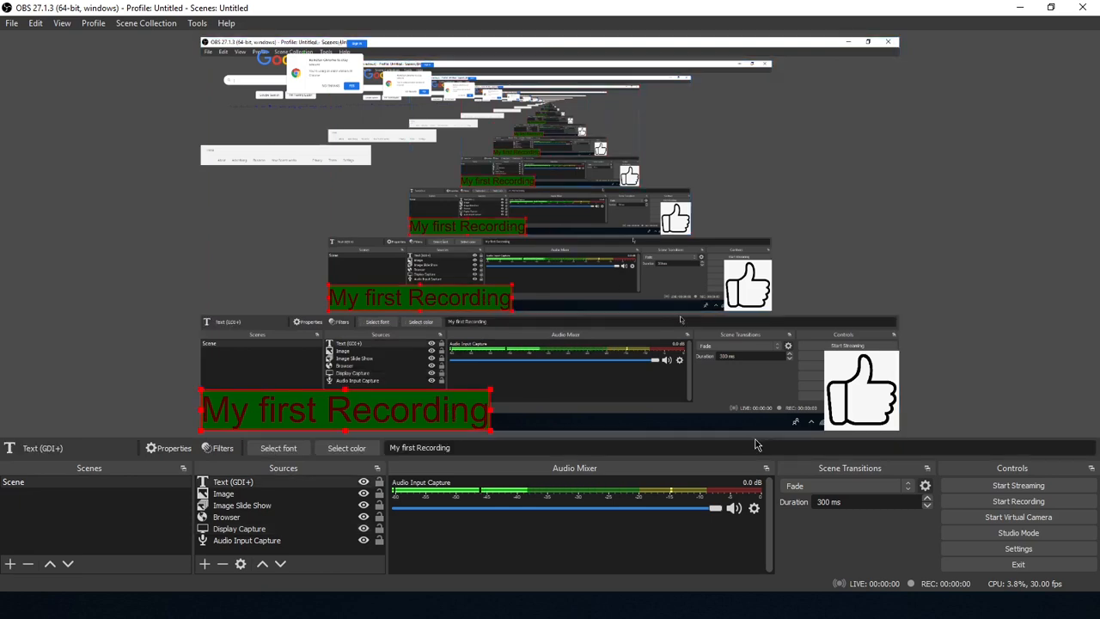
click(869, 401)
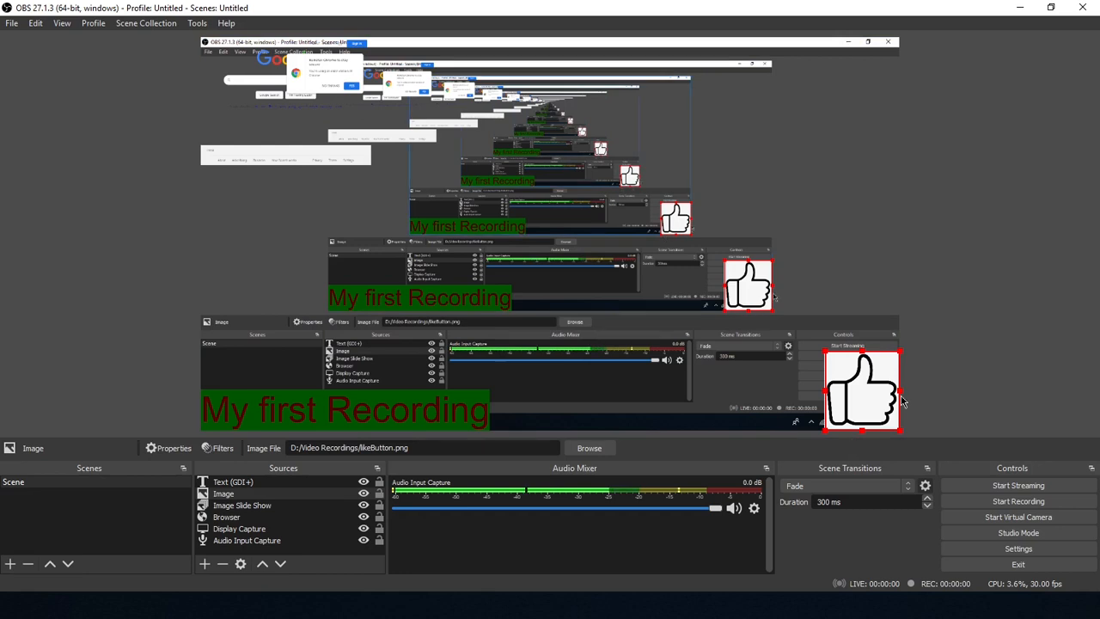
- Examine the thumbs-up image's properties from the preview and cancel without changes
right_click(850, 393)
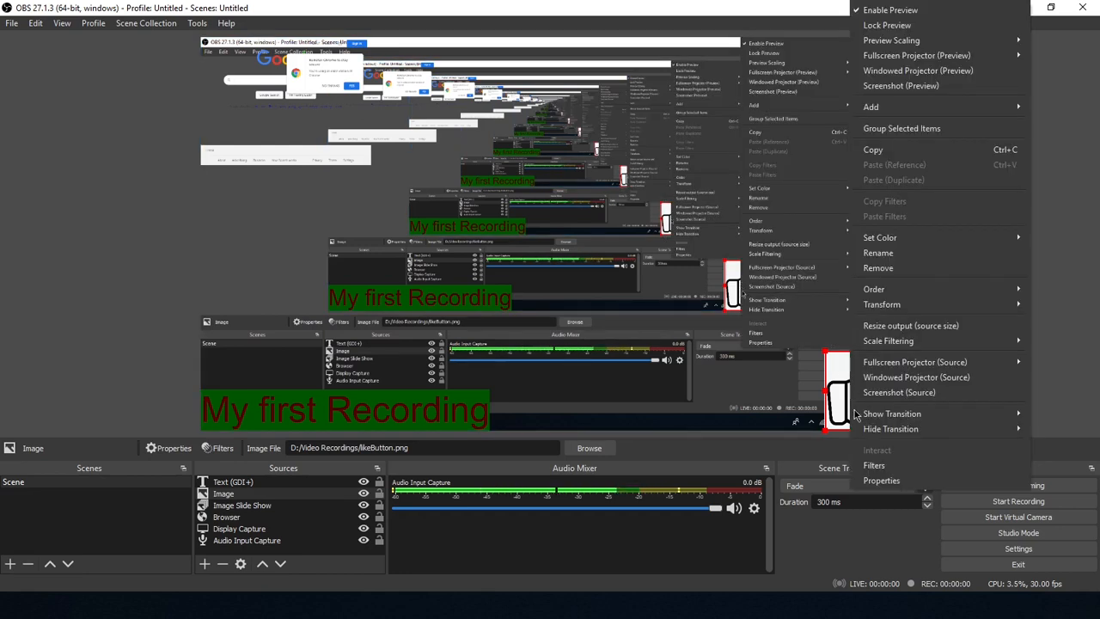
click(880, 481)
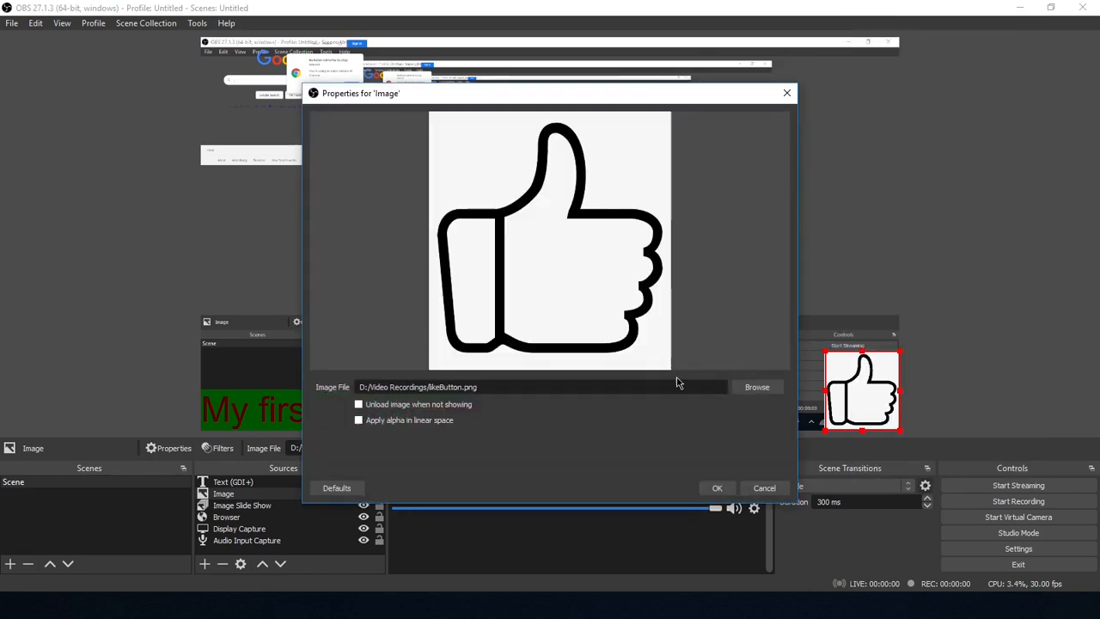
click(763, 487)
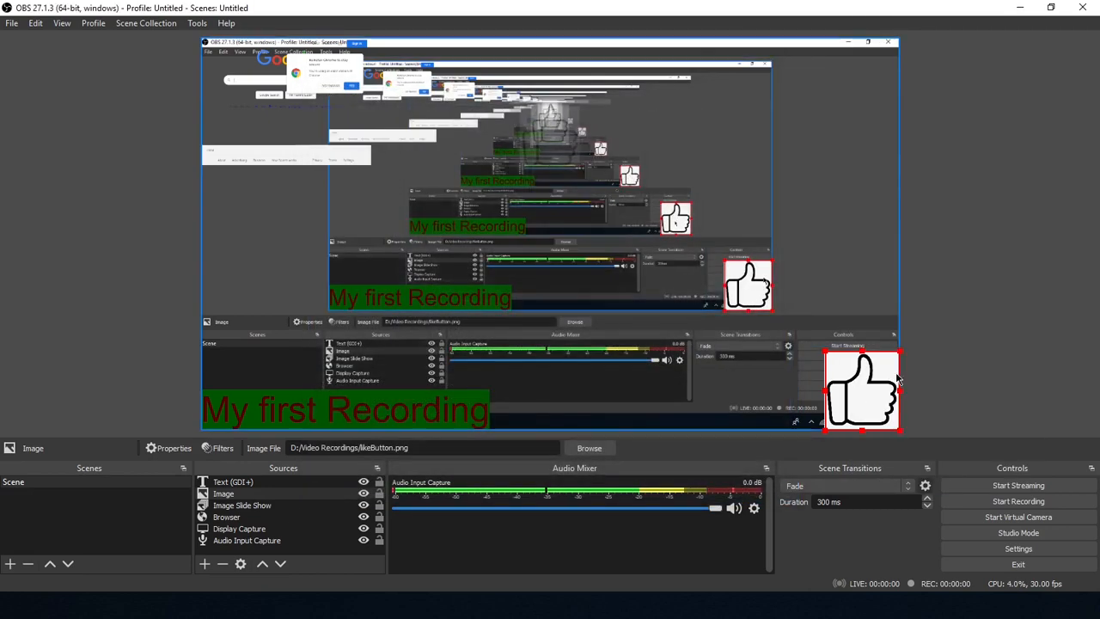
- Check the thumbs-up image's size and position in Edit Transform from the preview and close it without changes
right_click(869, 387)
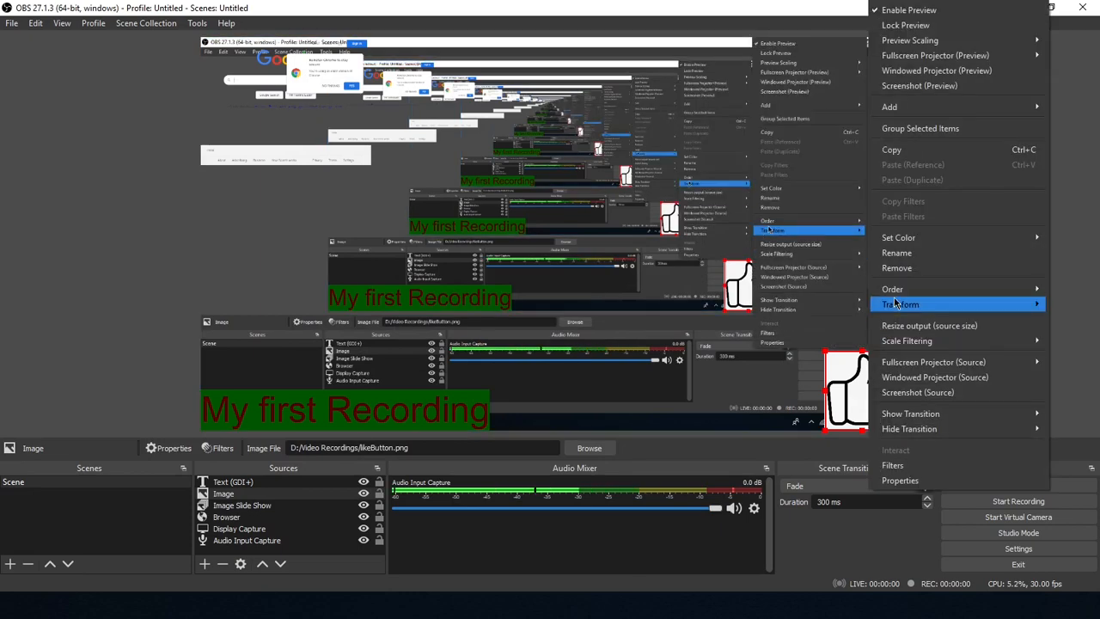
click(762, 304)
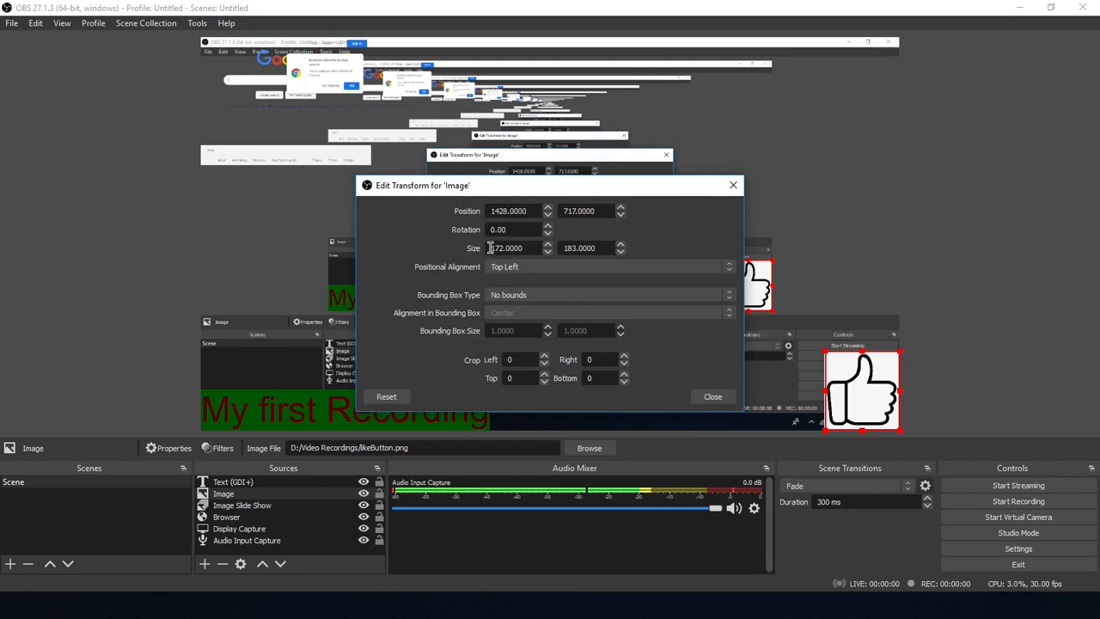
drag(491, 247, 581, 247)
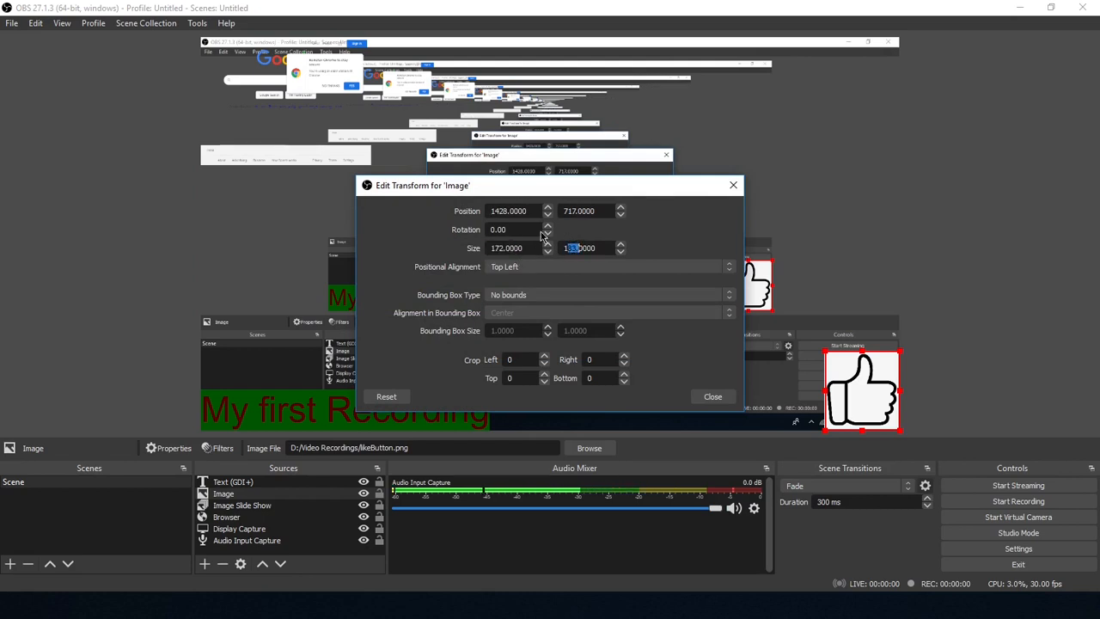
drag(493, 210, 508, 210)
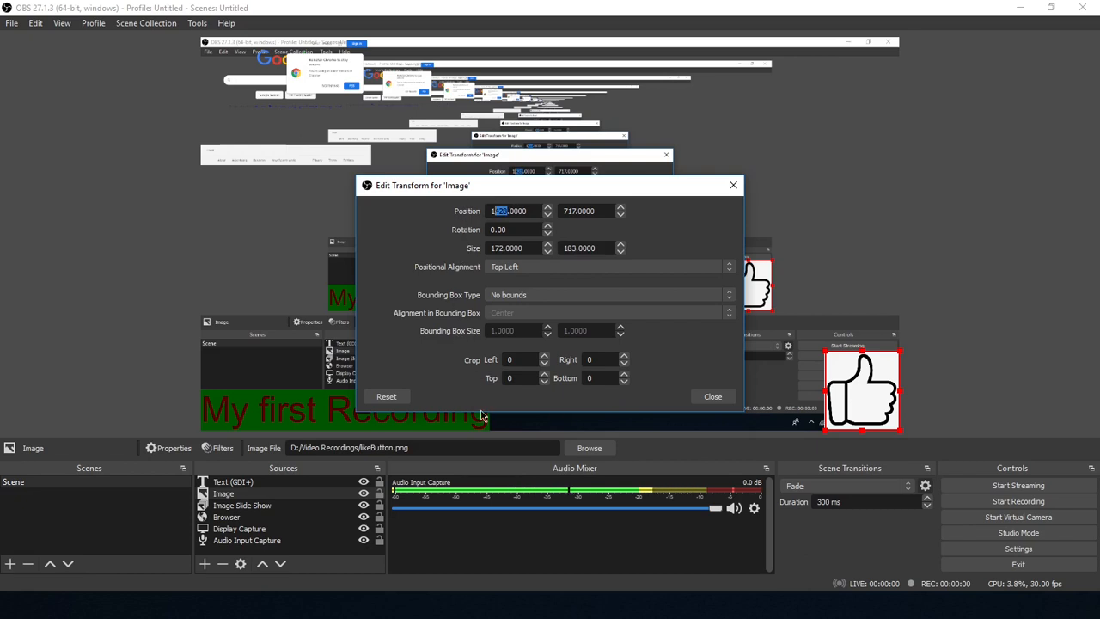
click(714, 398)
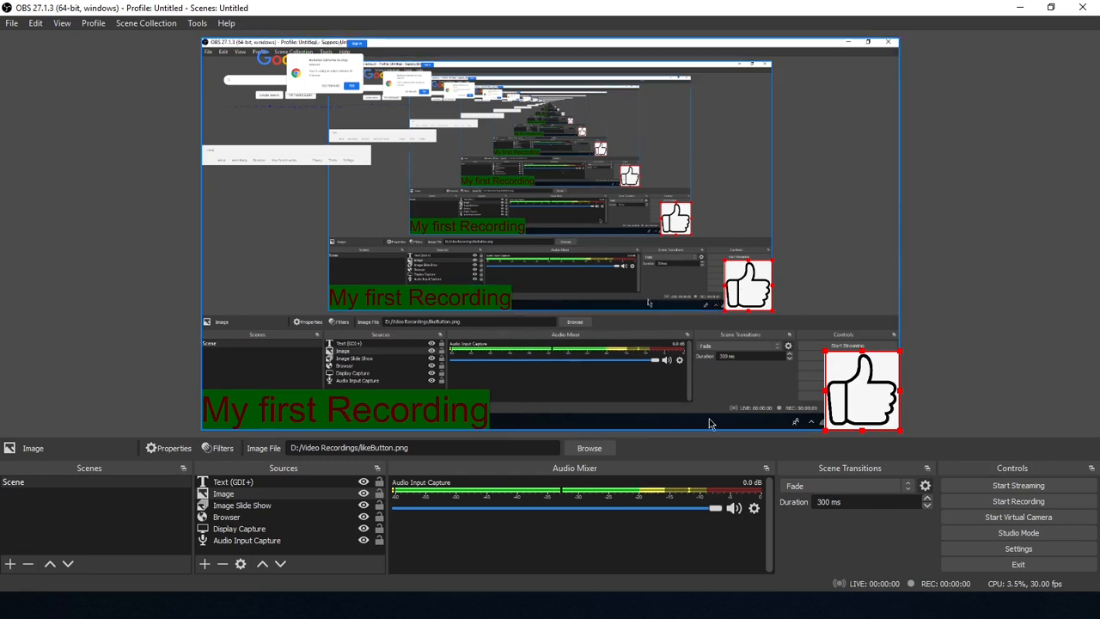
- Switch the preview selection to the Display Capture beneath the thumbs-up image and back to the Image source
click(862, 389)
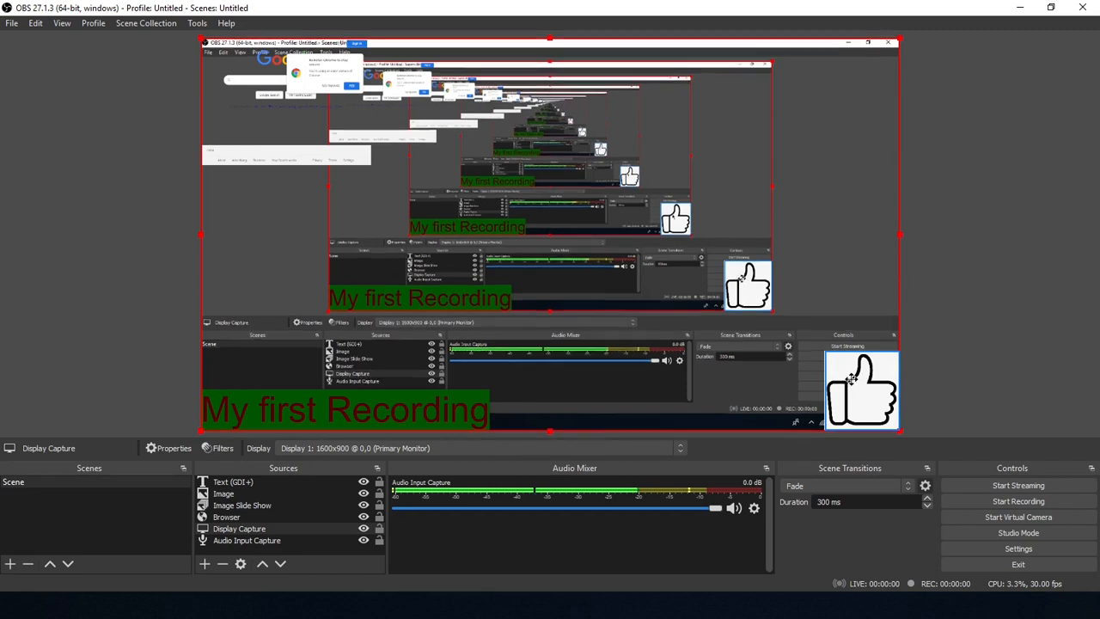
drag(845, 381, 852, 378)
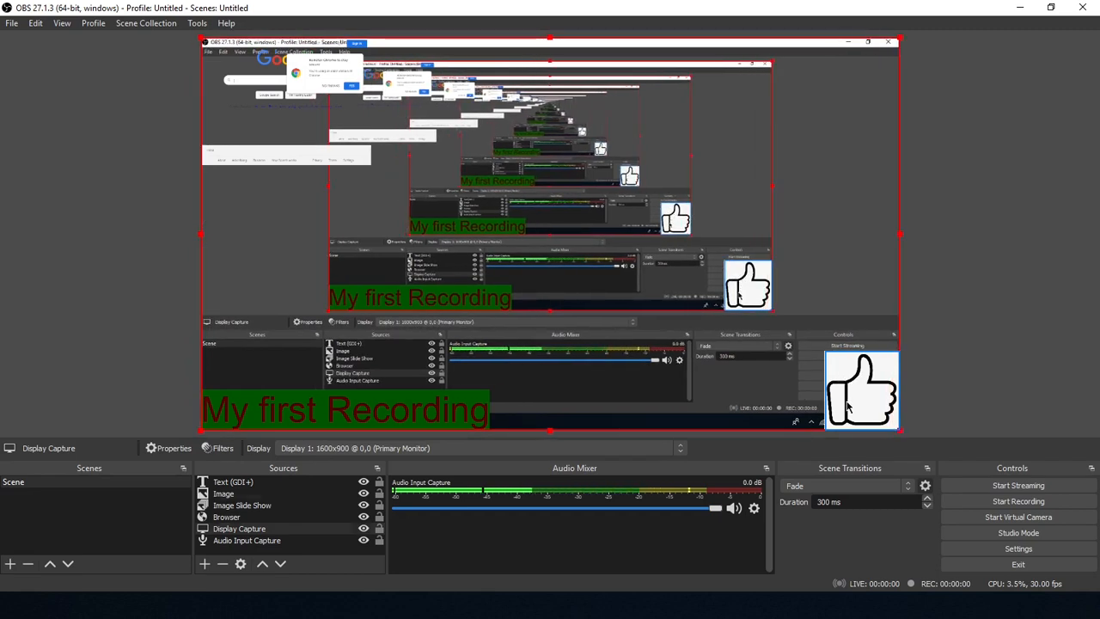
click(848, 397)
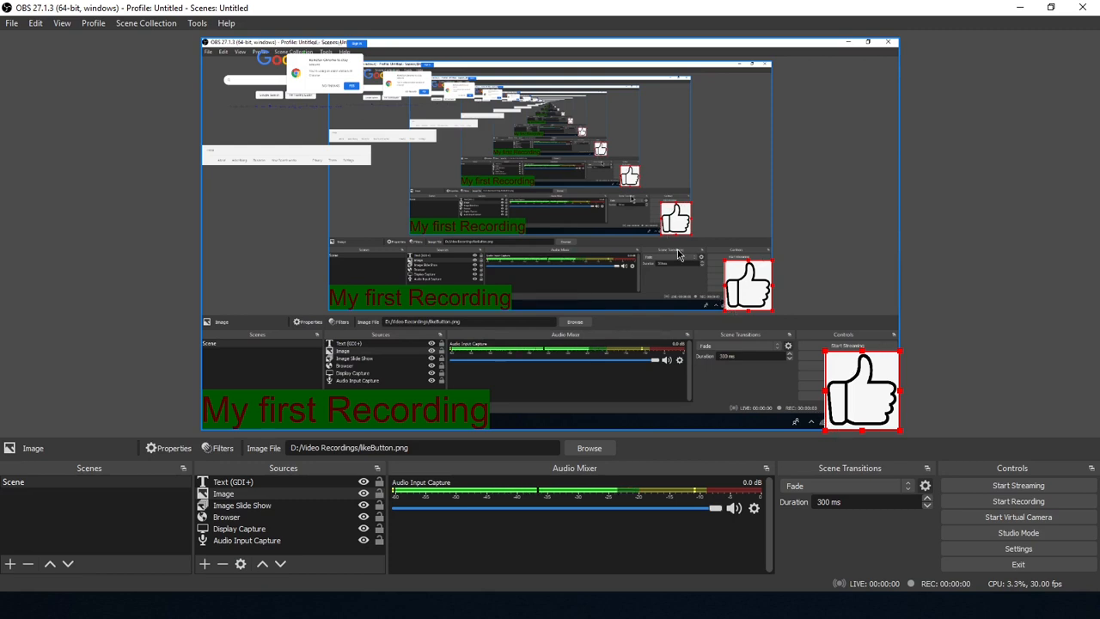
- Select the Display Capture, the thumbs-up image and the "My first Recording" text in the preview, ending back on the Display Capture
click(399, 292)
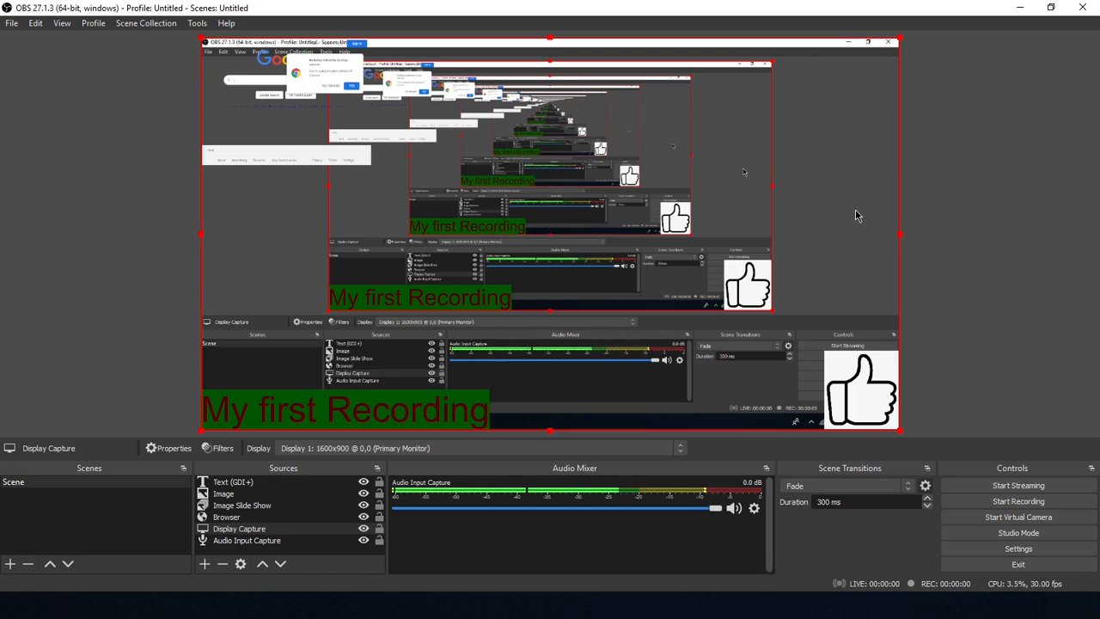
click(861, 389)
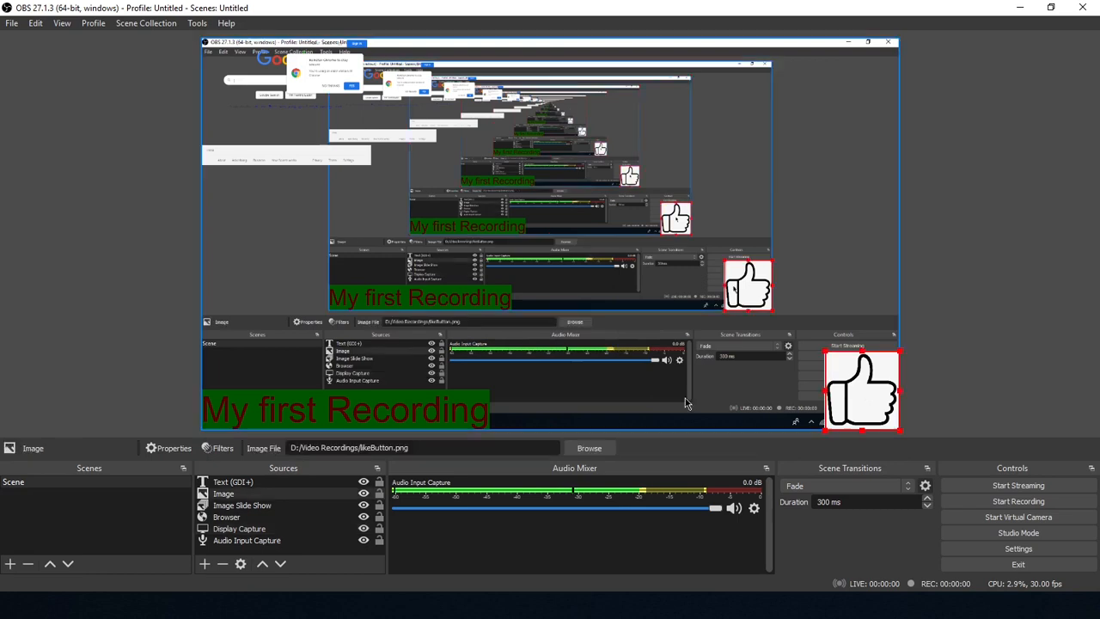
click(386, 409)
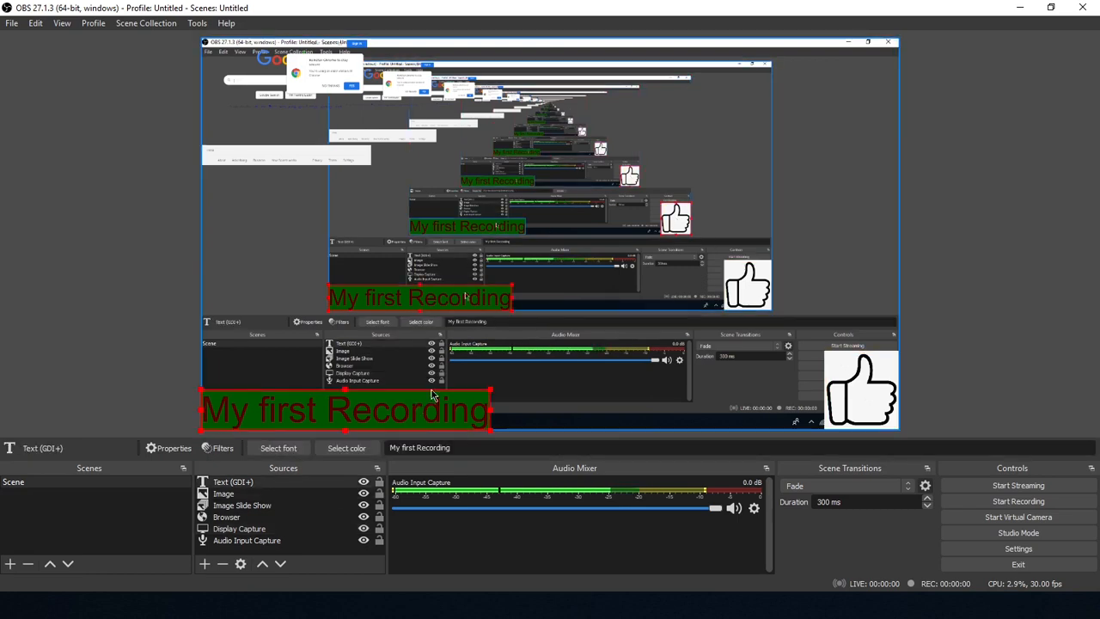
click(816, 193)
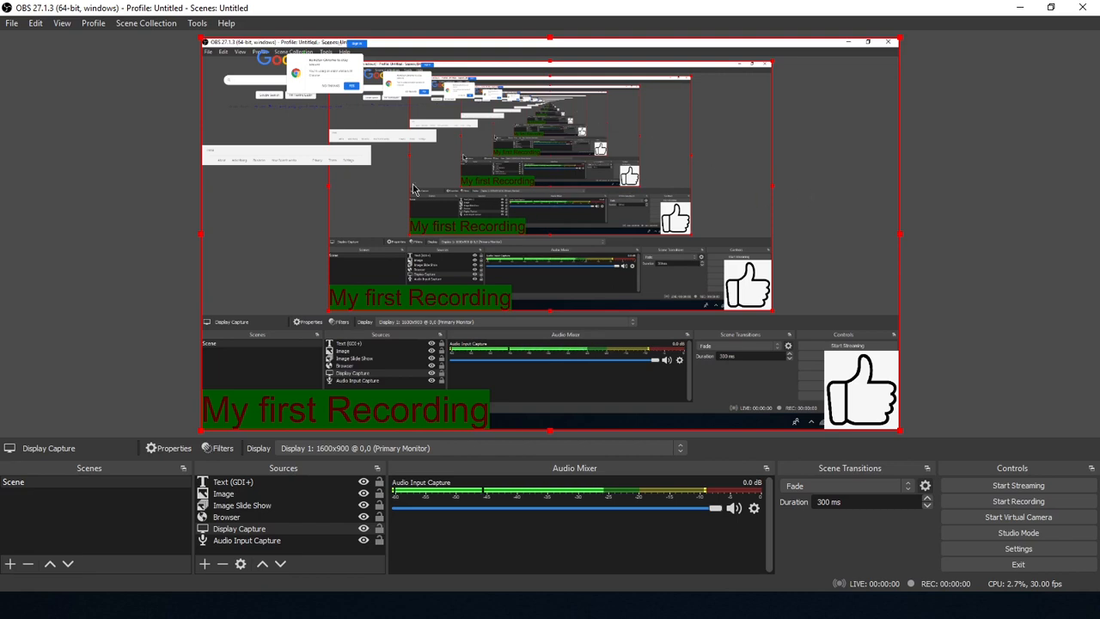
- Alternate the preview selection between the overlapping Browser source and the Display Capture behind it, ending on the Display Capture
click(272, 99)
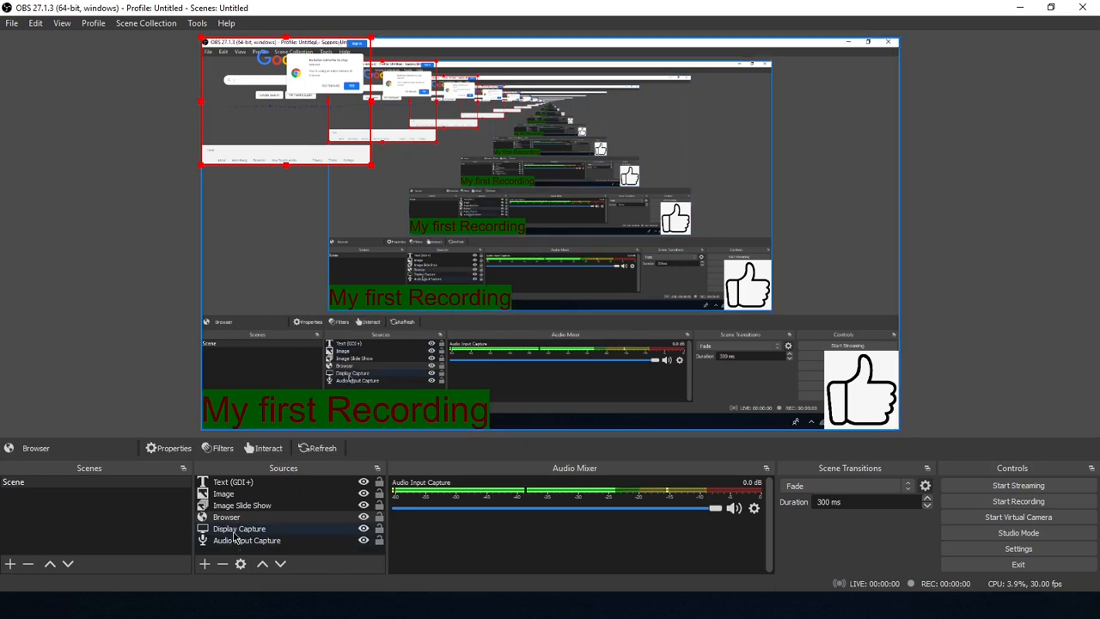
click(276, 121)
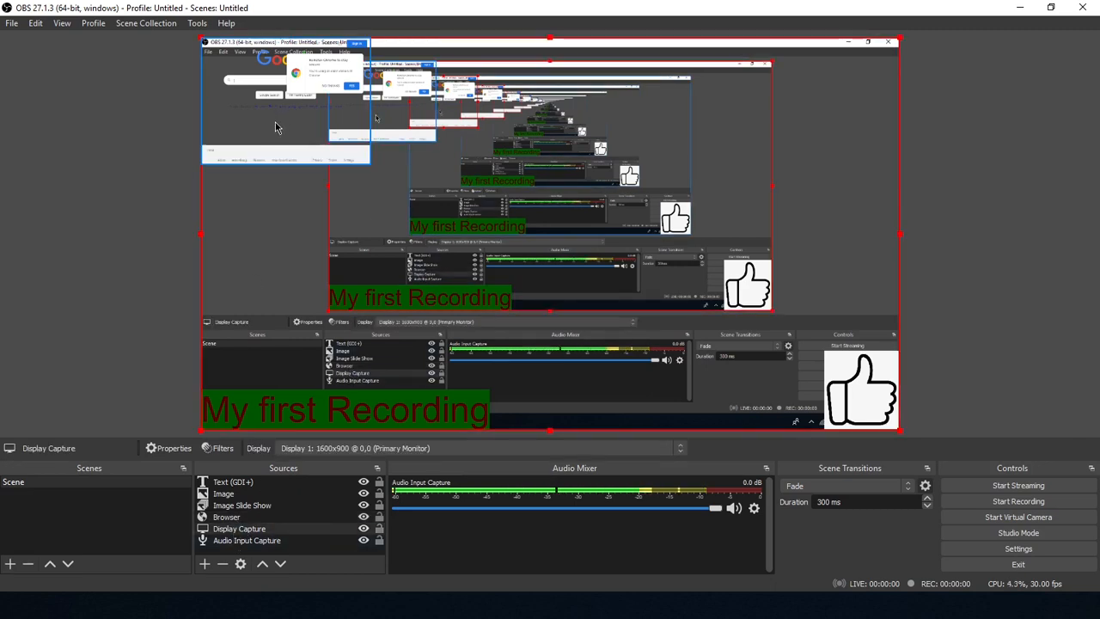
click(250, 92)
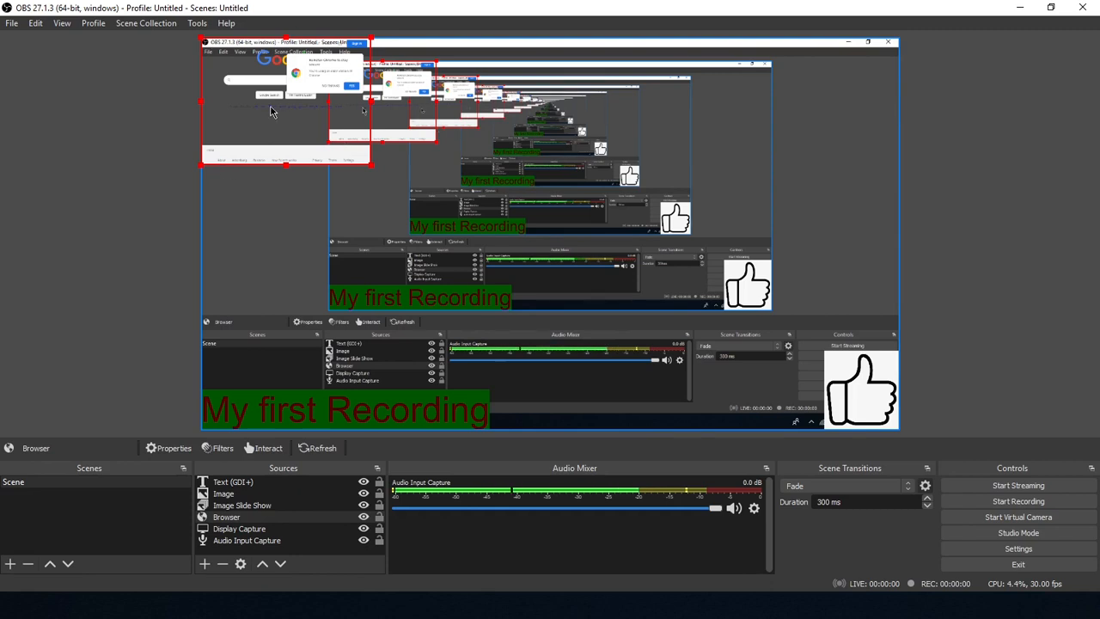
click(297, 249)
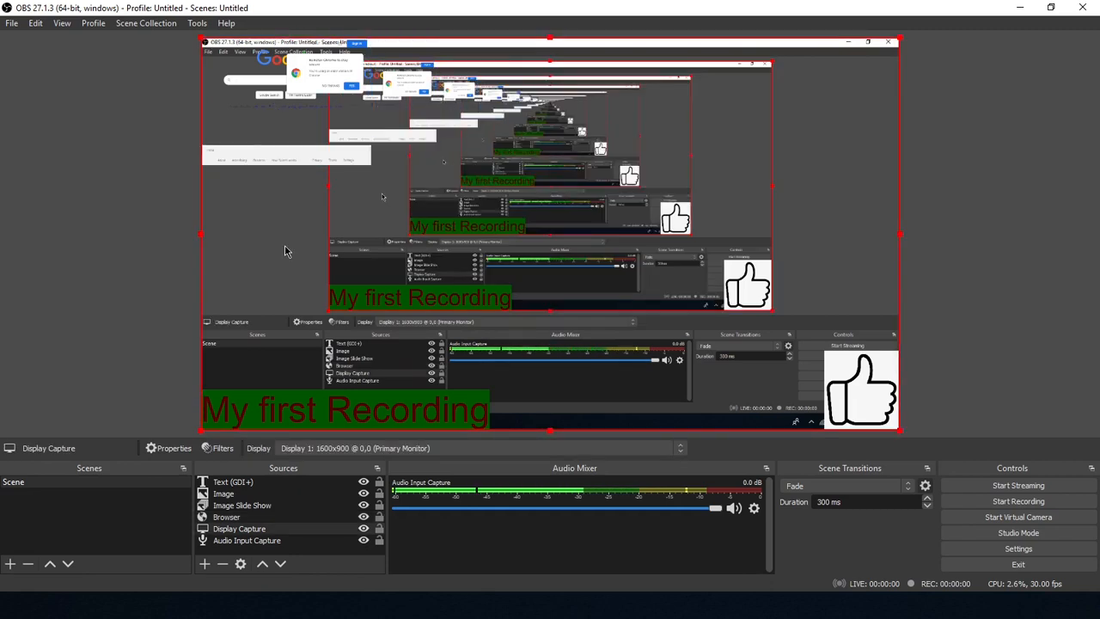